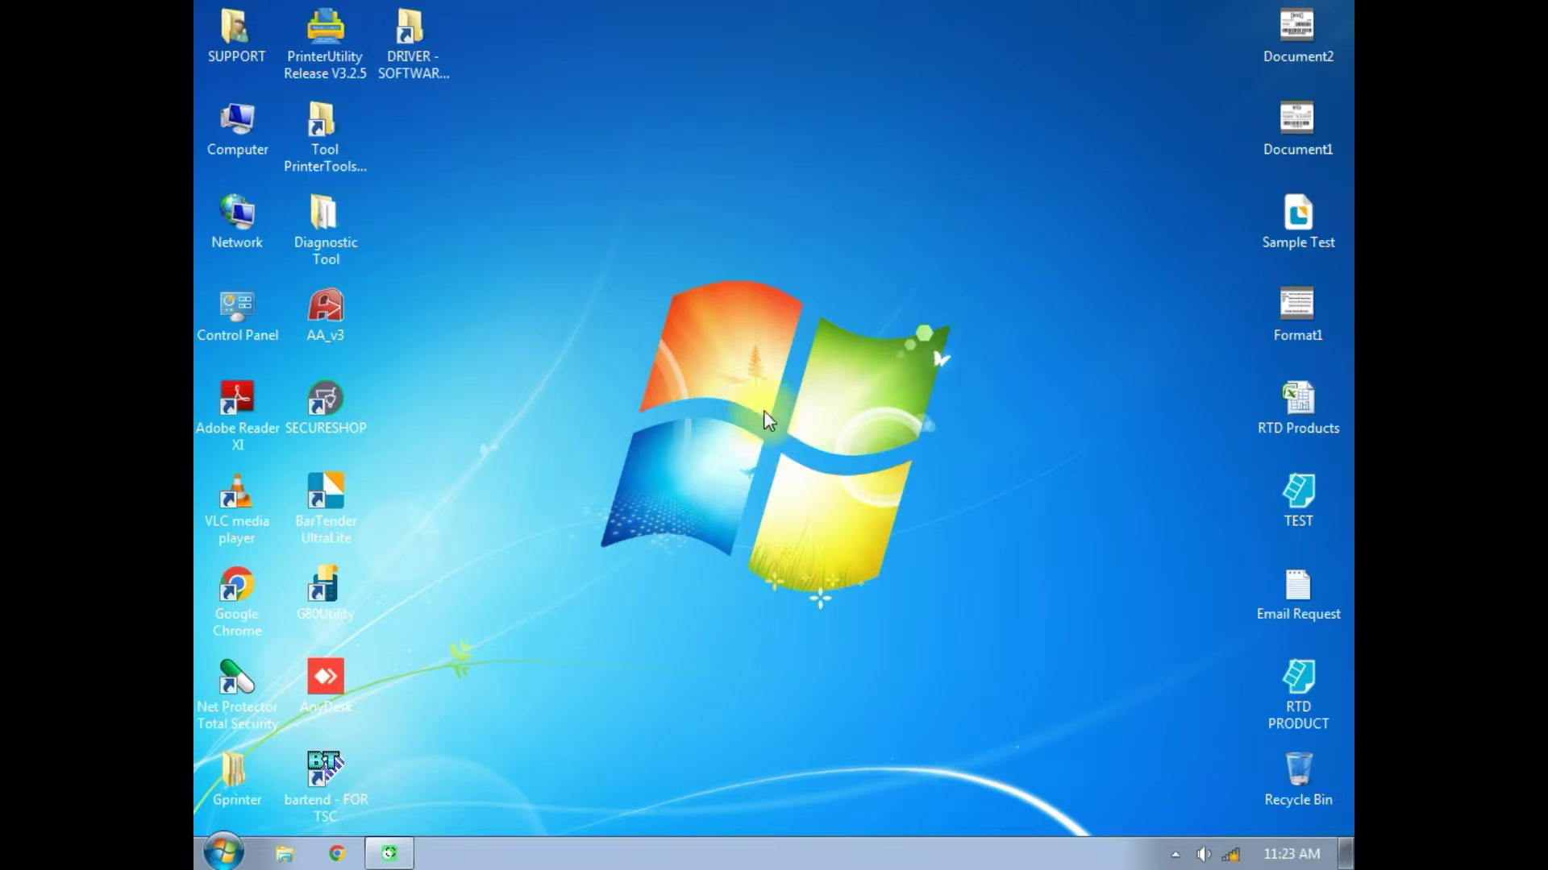
# Launch the PrnInst installer from the Label Printer folder inside the DRIVER - SOFTWARE AND TOOL folder.
pyautogui.click(395, 46)
pyautogui.doubleClick(394, 50)
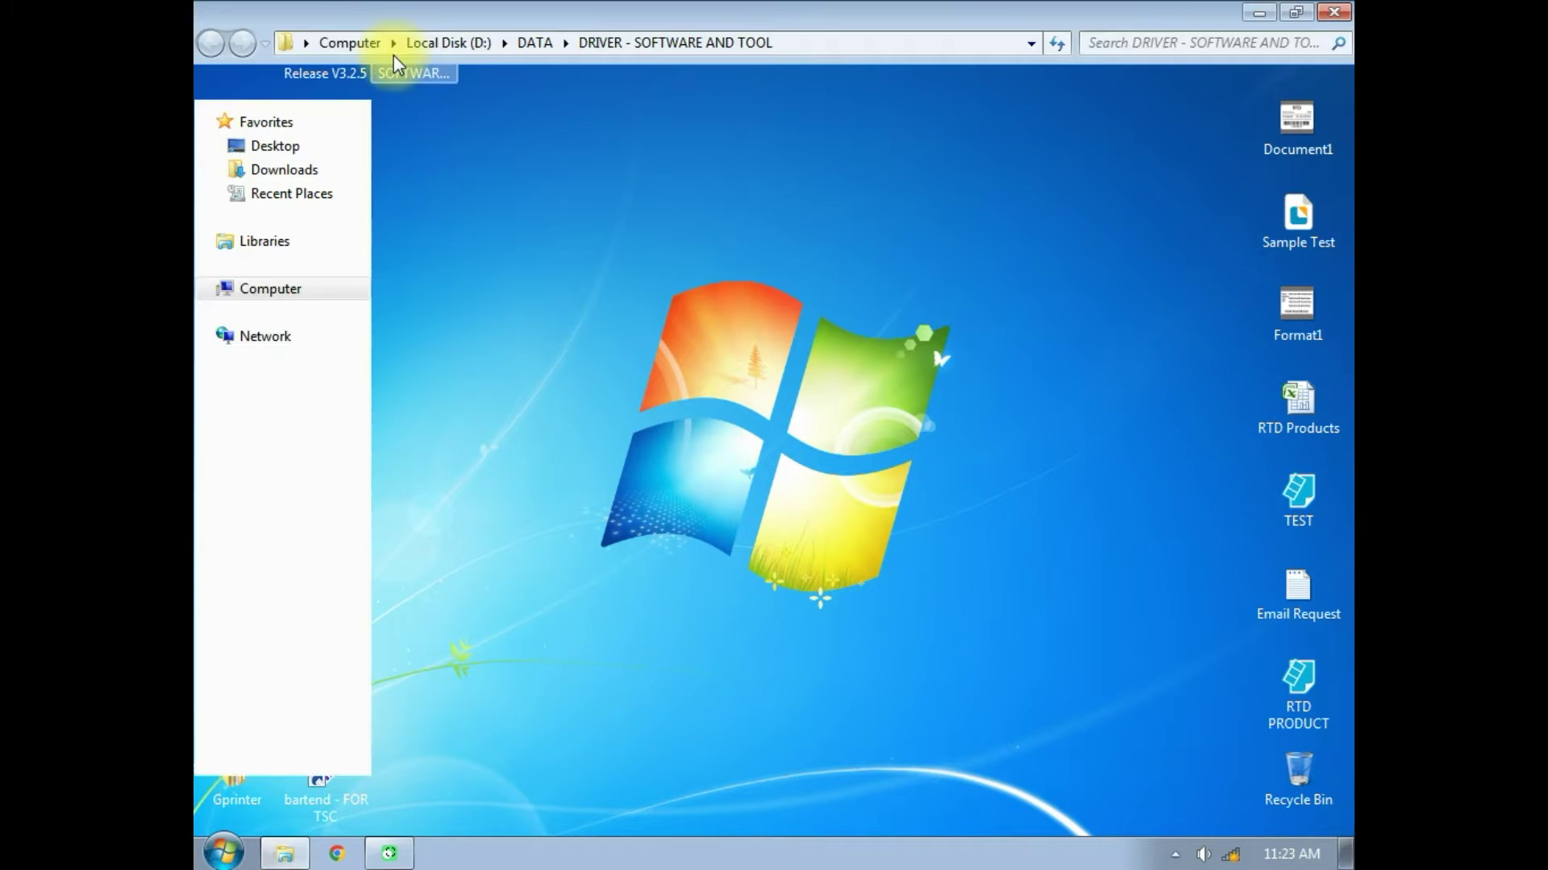
pyautogui.click(486, 530)
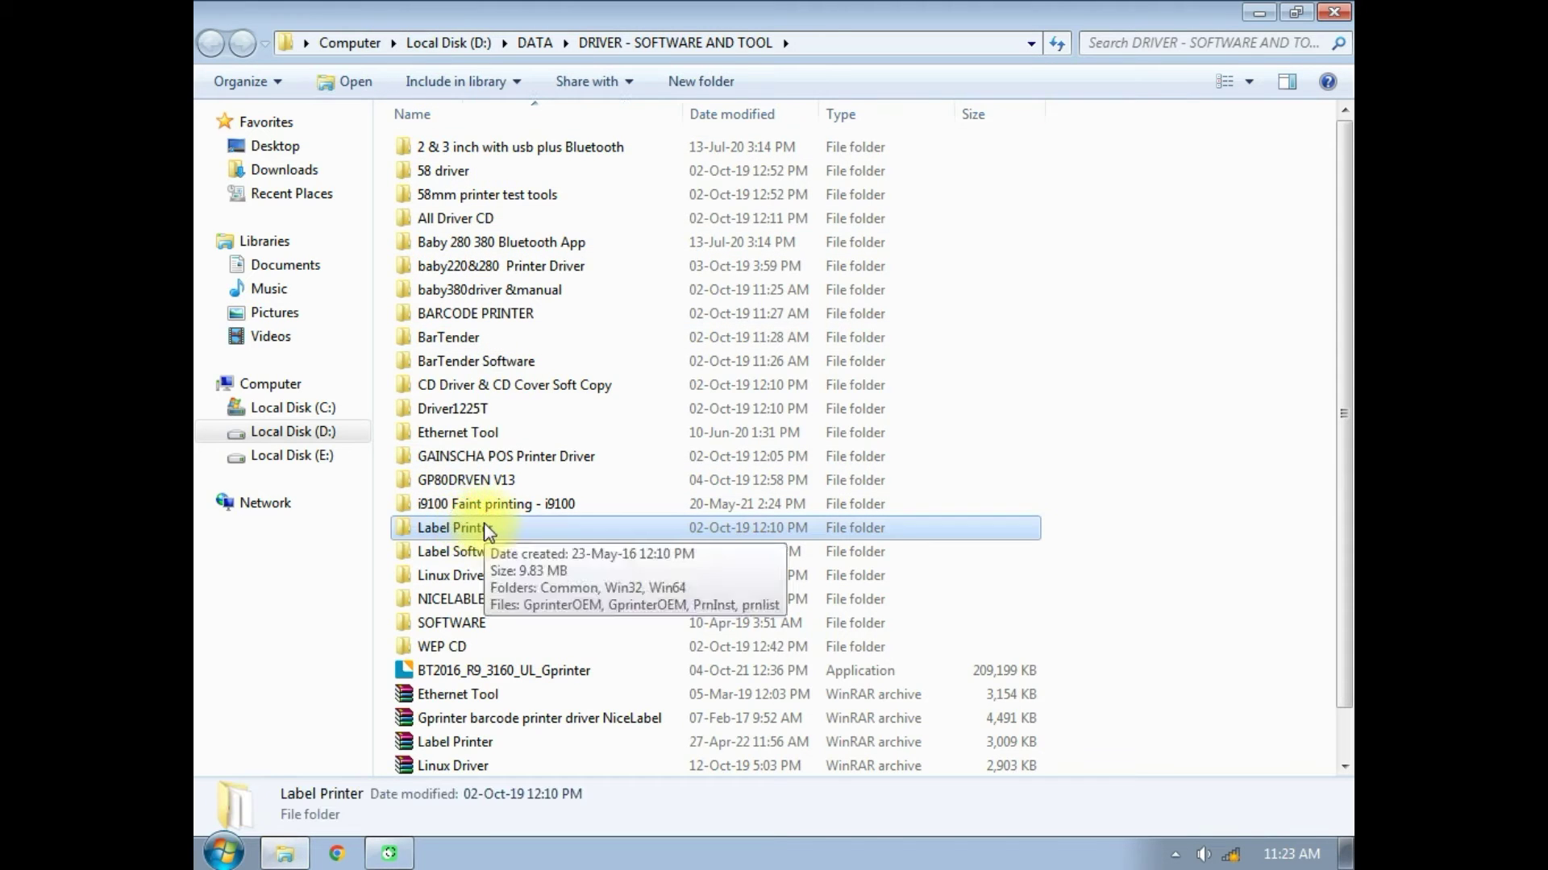
pyautogui.doubleClick(487, 532)
pyautogui.click(452, 267)
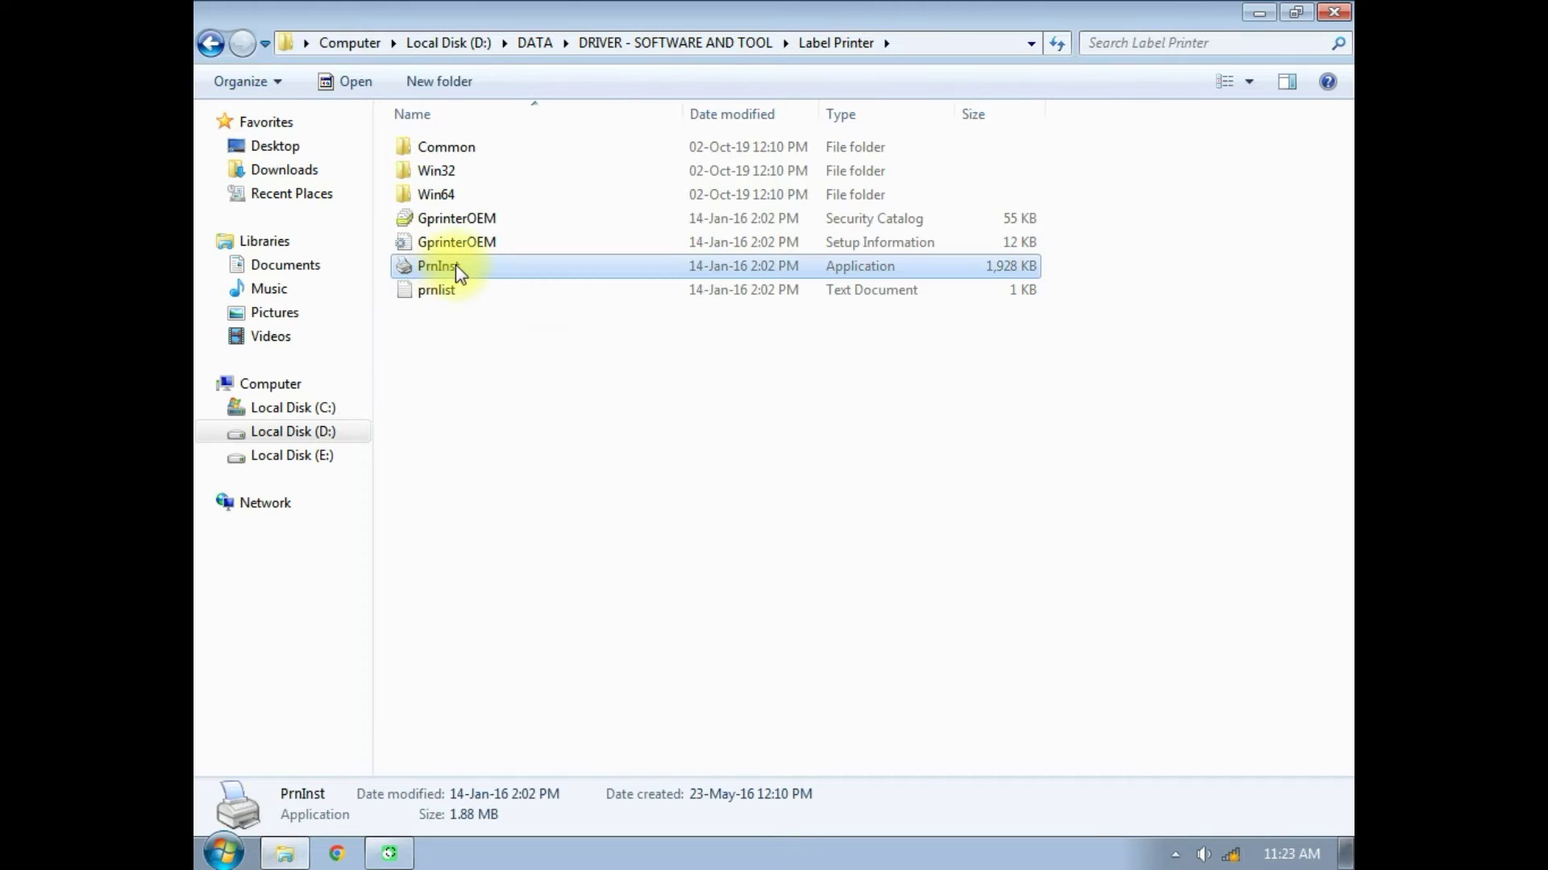
pyautogui.doubleClick(458, 268)
pyautogui.click(853, 451)
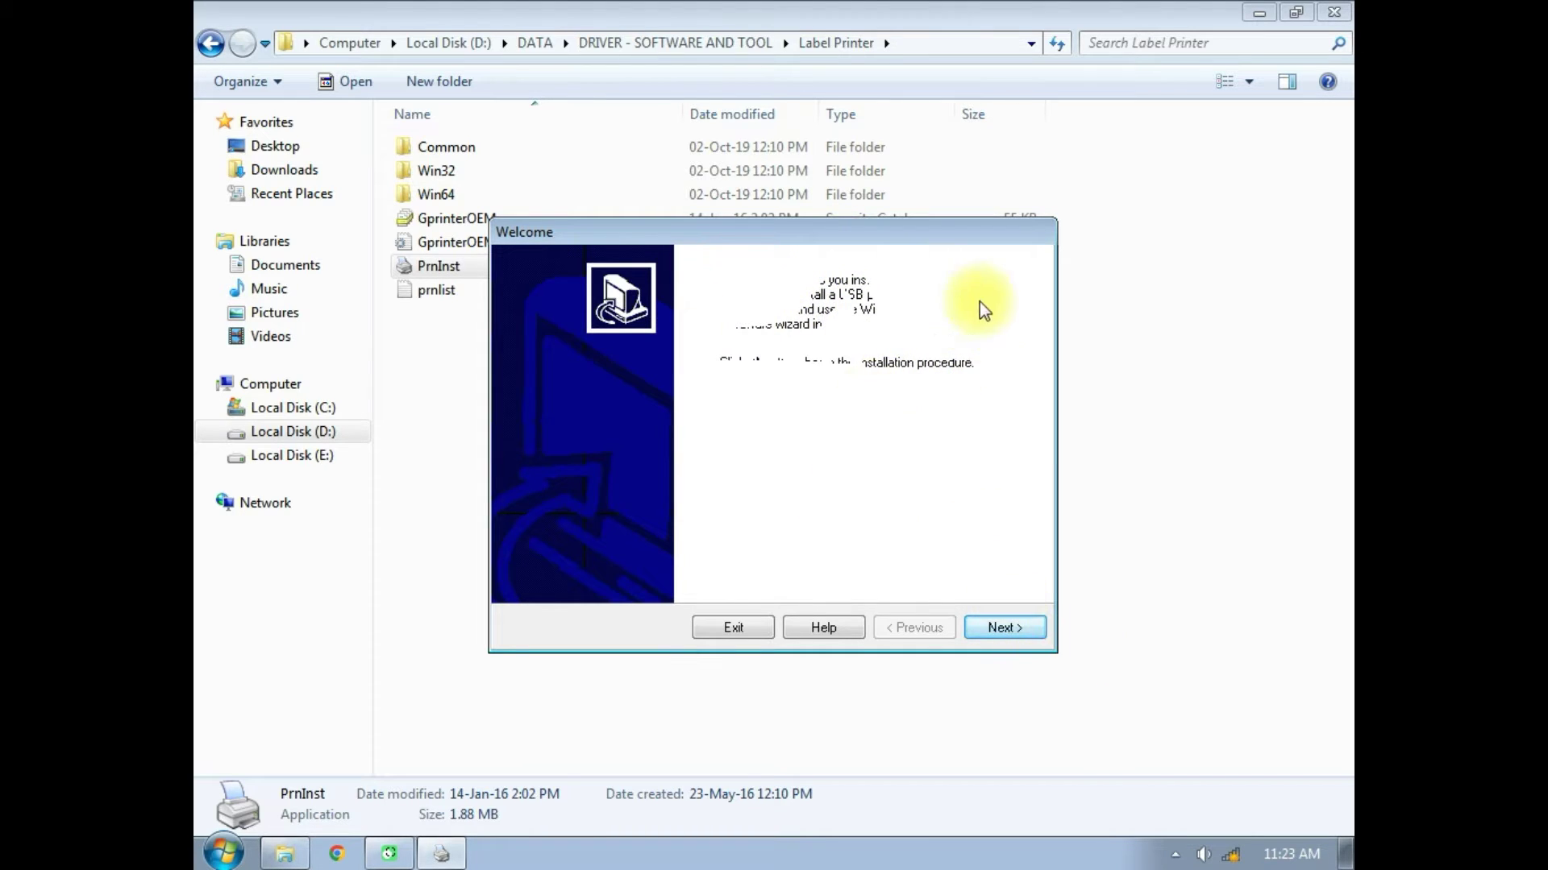
# Choose the Gprinter GP-1124T as the printer to install and proceed to the printer options.
pyautogui.click(1011, 627)
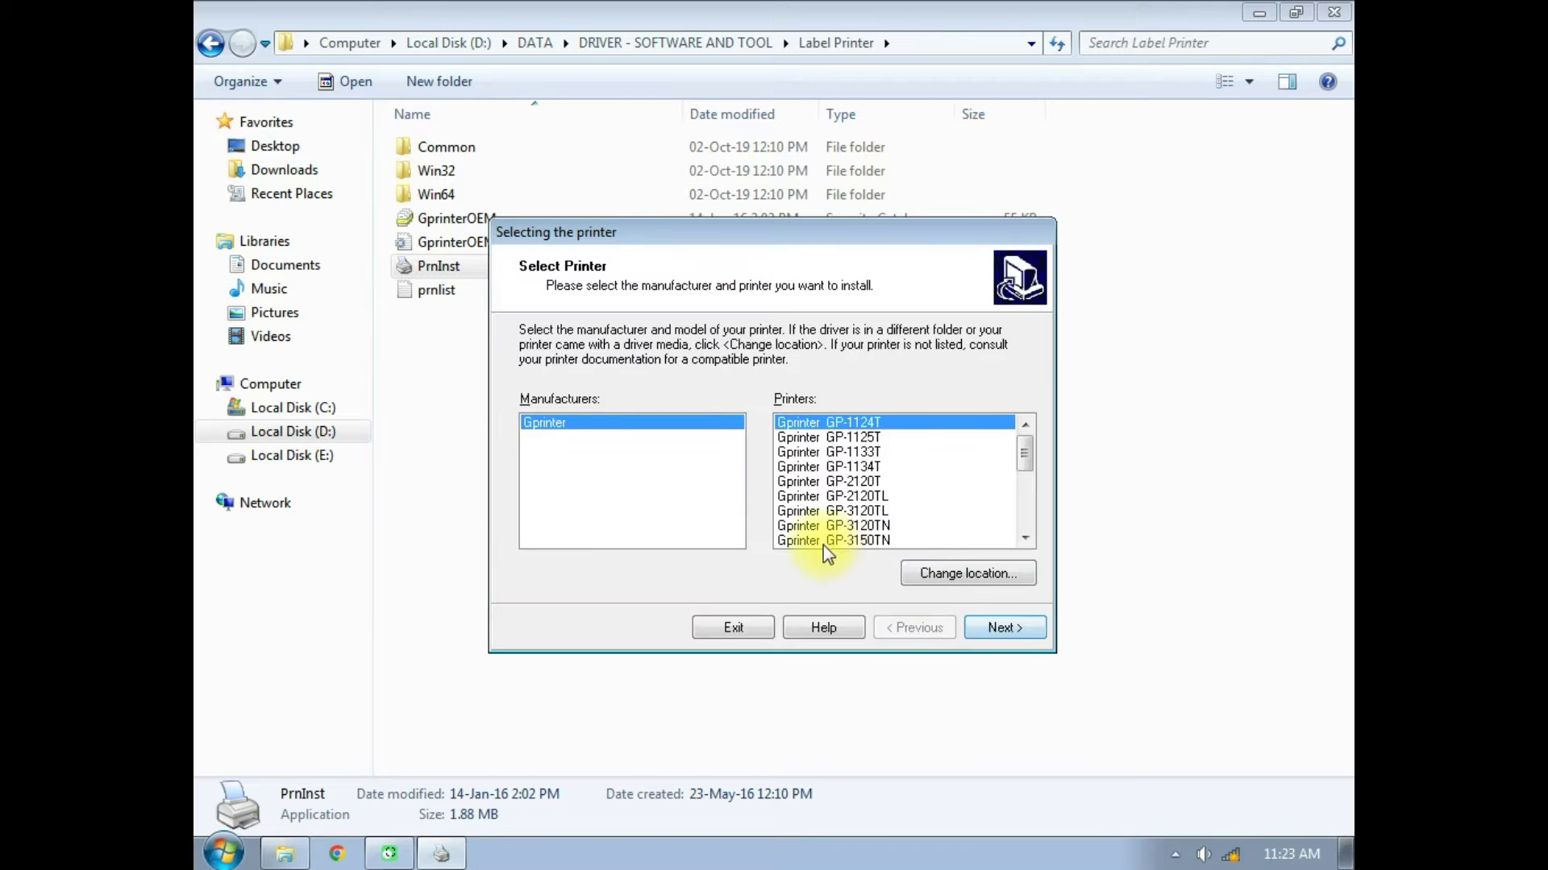
pyautogui.click(1005, 627)
pyautogui.click(808, 404)
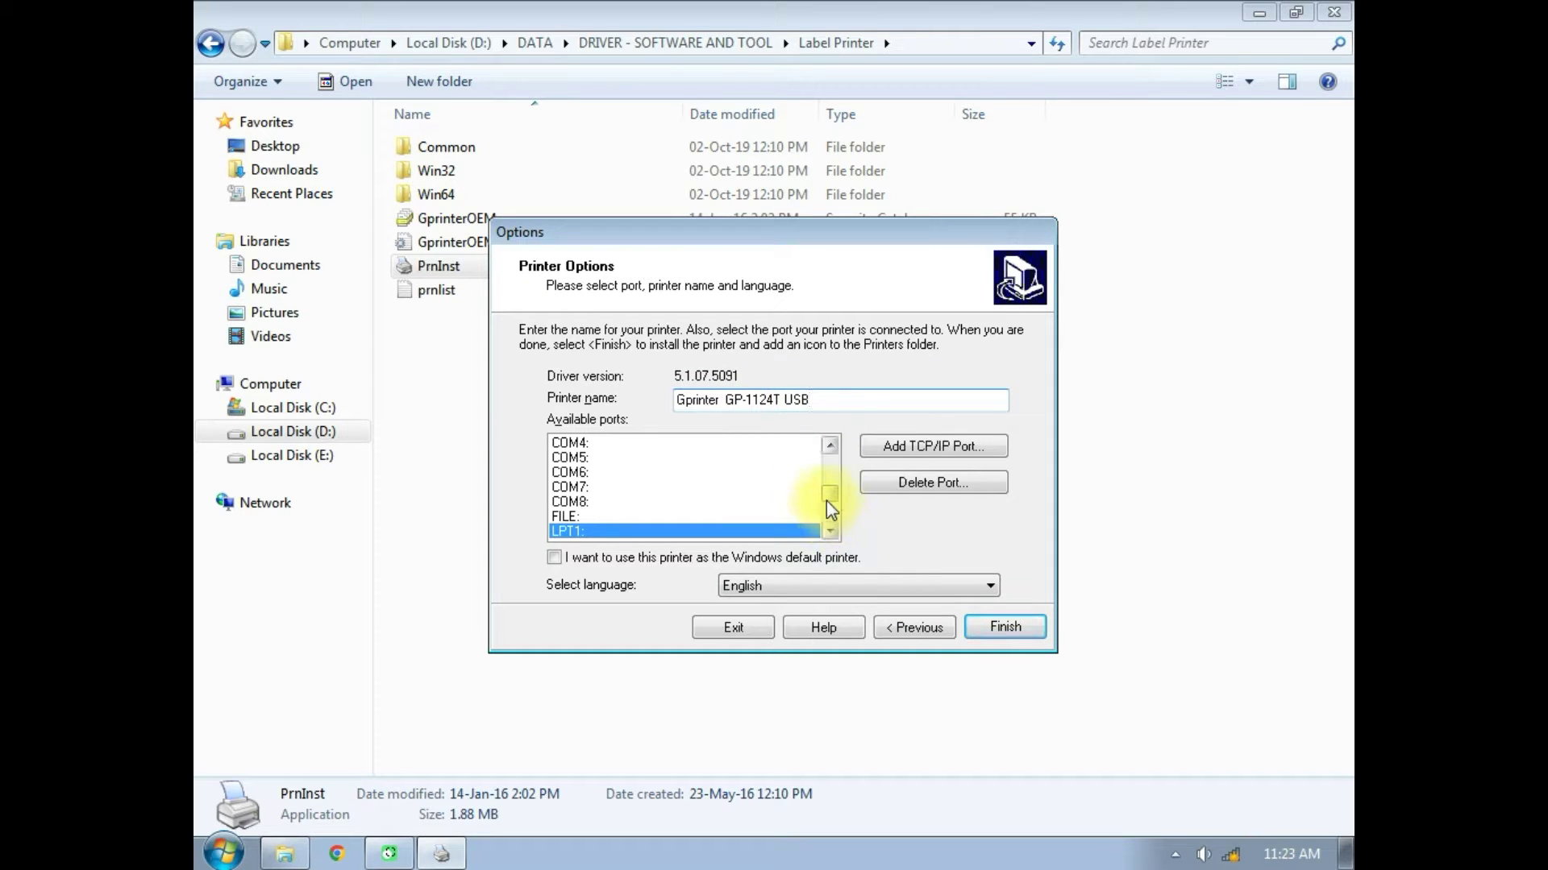
# Assign port USB003 to the printer and finish the driver installation.
pyautogui.click(829, 533)
pyautogui.click(829, 532)
pyautogui.doubleClick(829, 533)
pyautogui.click(830, 533)
pyautogui.click(830, 532)
pyautogui.click(830, 533)
pyautogui.click(591, 503)
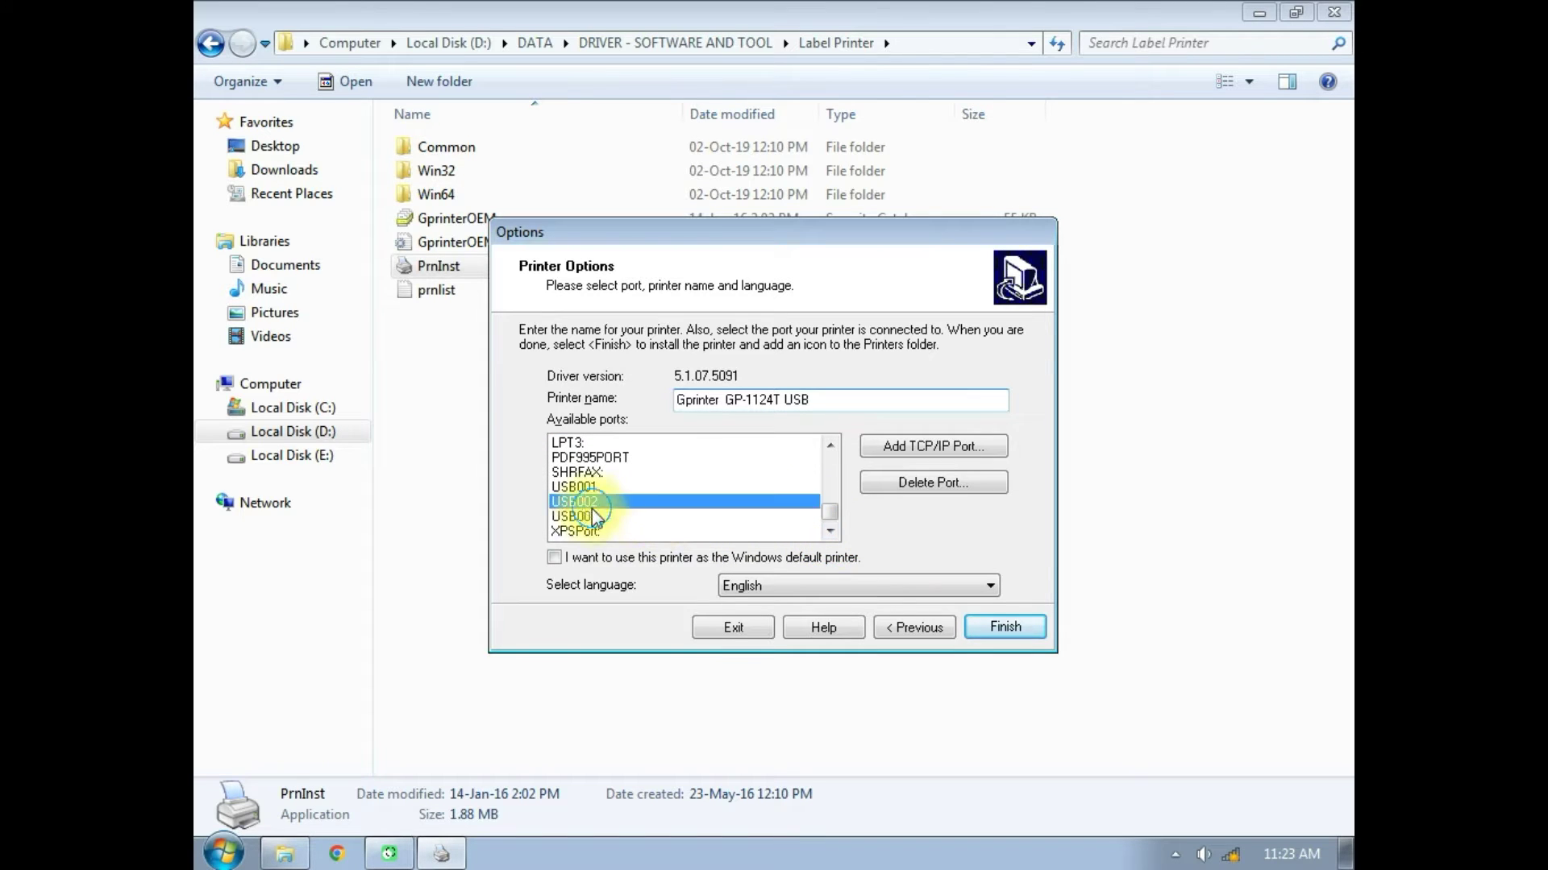
pyautogui.click(593, 516)
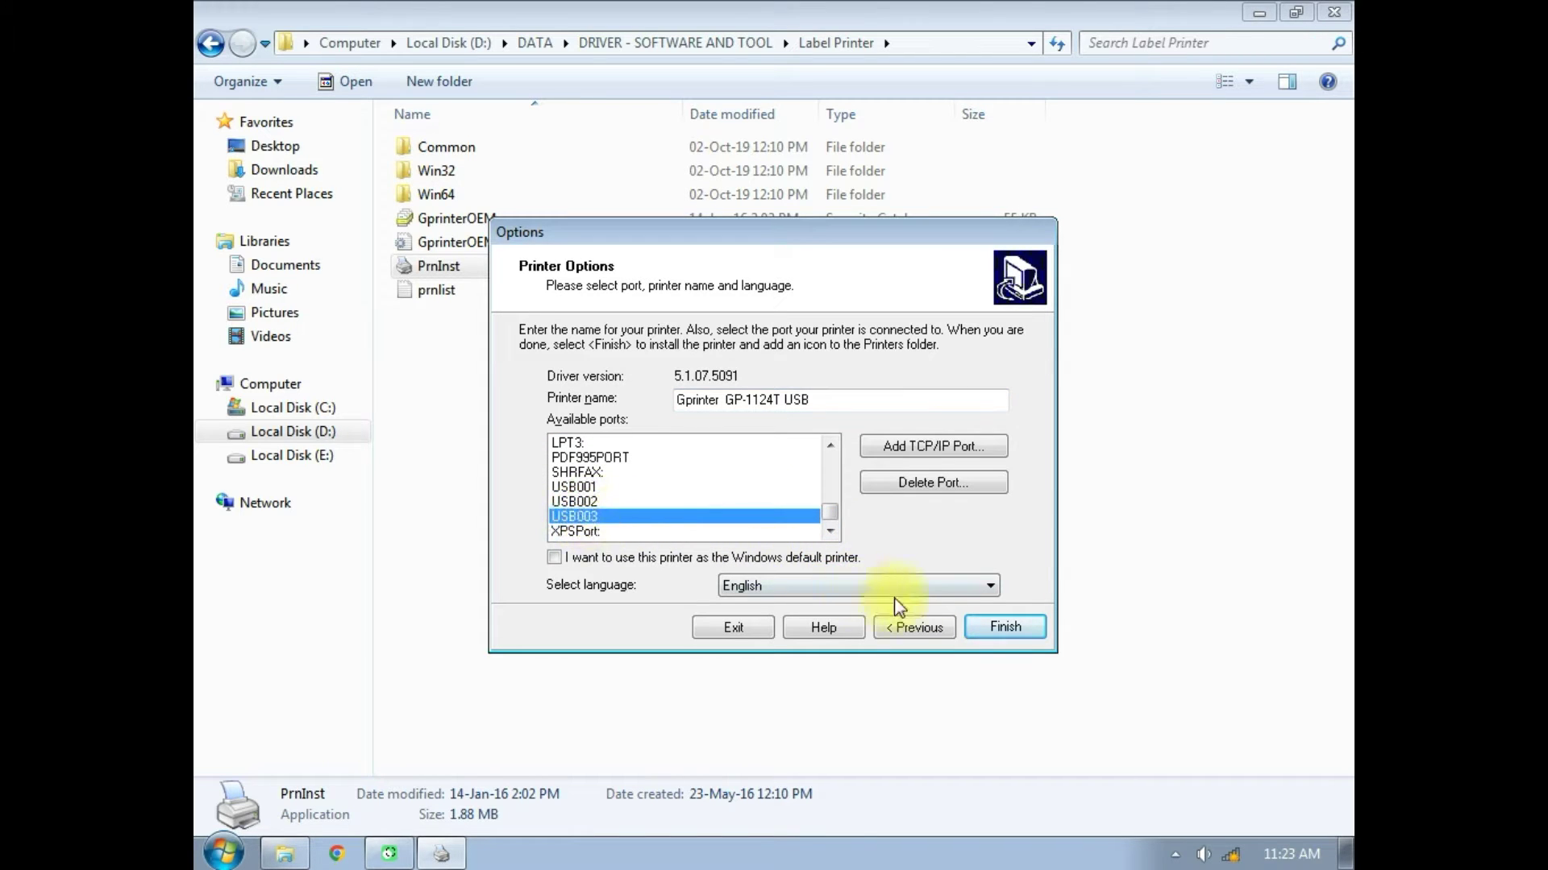
pyautogui.click(999, 630)
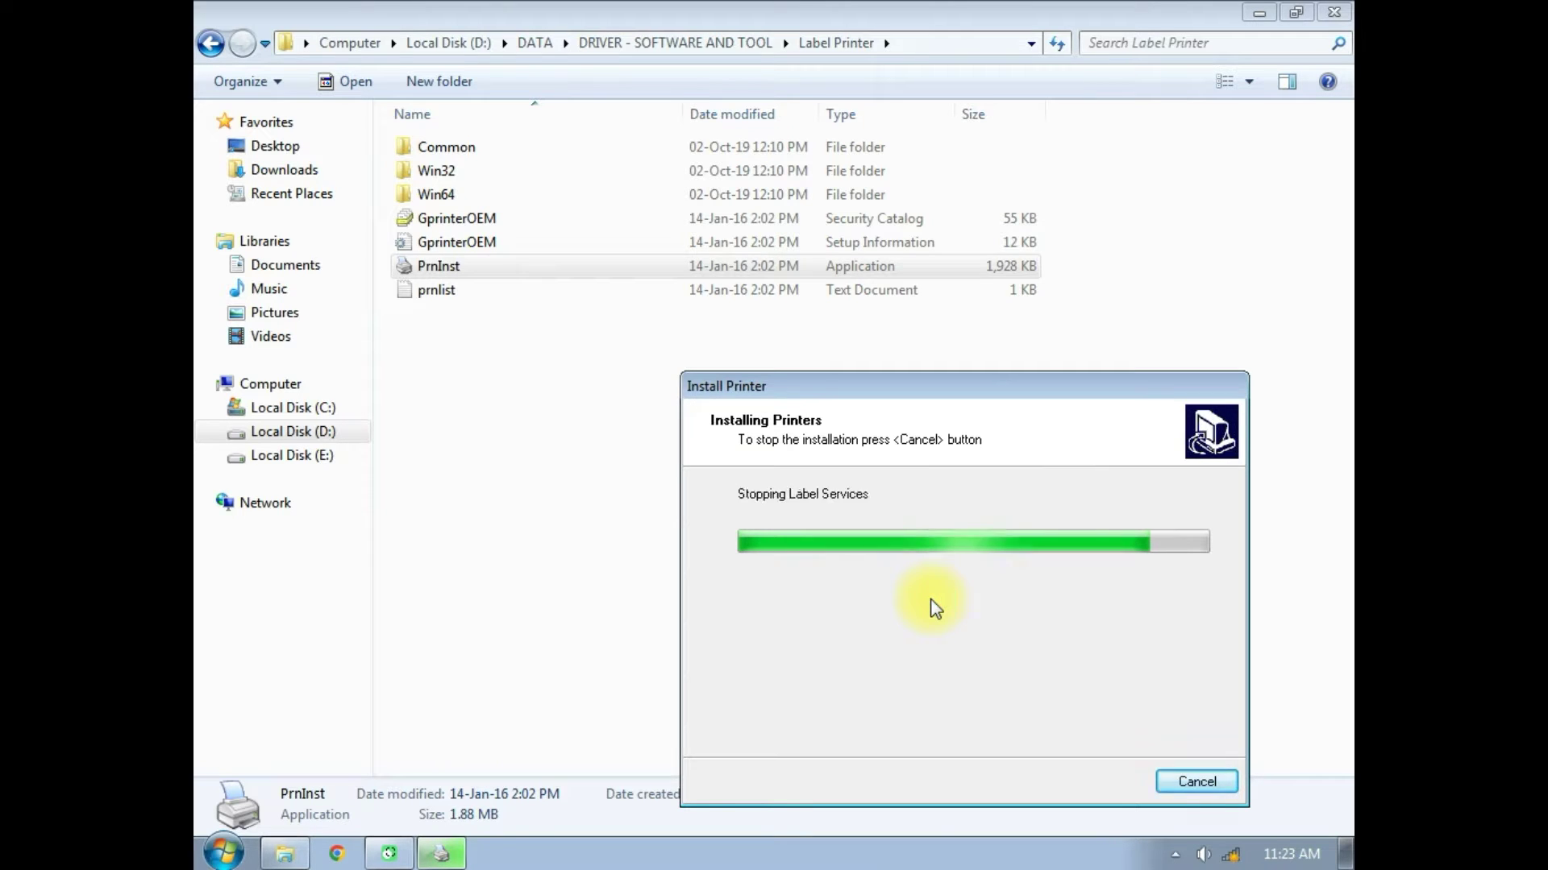
# Close the driver folder and refresh the desktop.
pyautogui.click(1334, 13)
pyautogui.rightClick(710, 451)
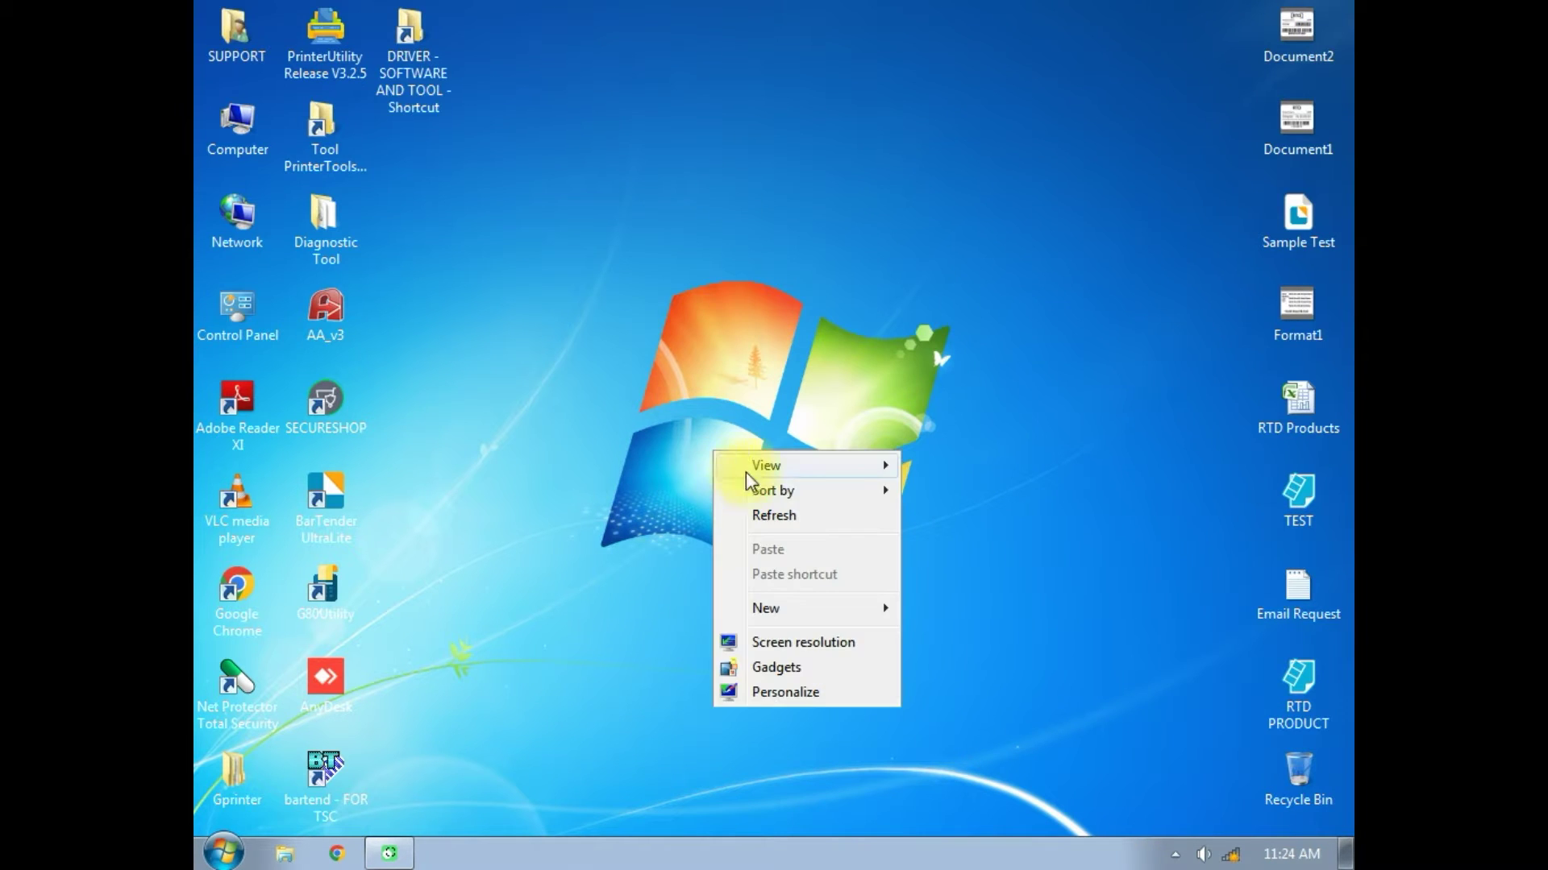
pyautogui.click(758, 520)
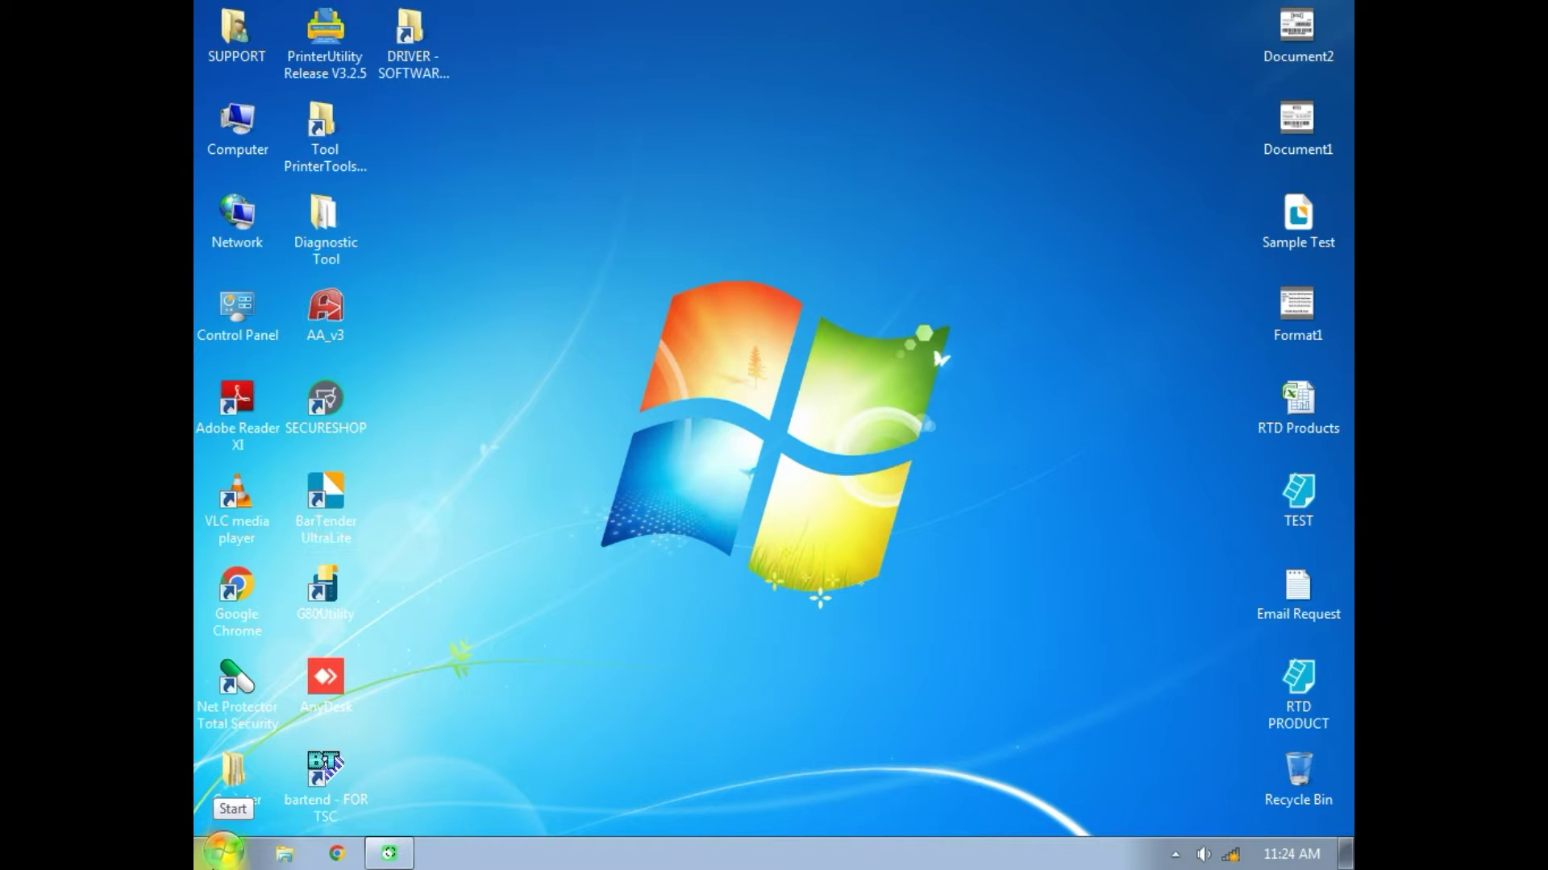
# Open the printing preferences from the Gprinter GP-1124T USB printer properties in Devices and Printers.
pyautogui.click(223, 853)
pyautogui.click(562, 593)
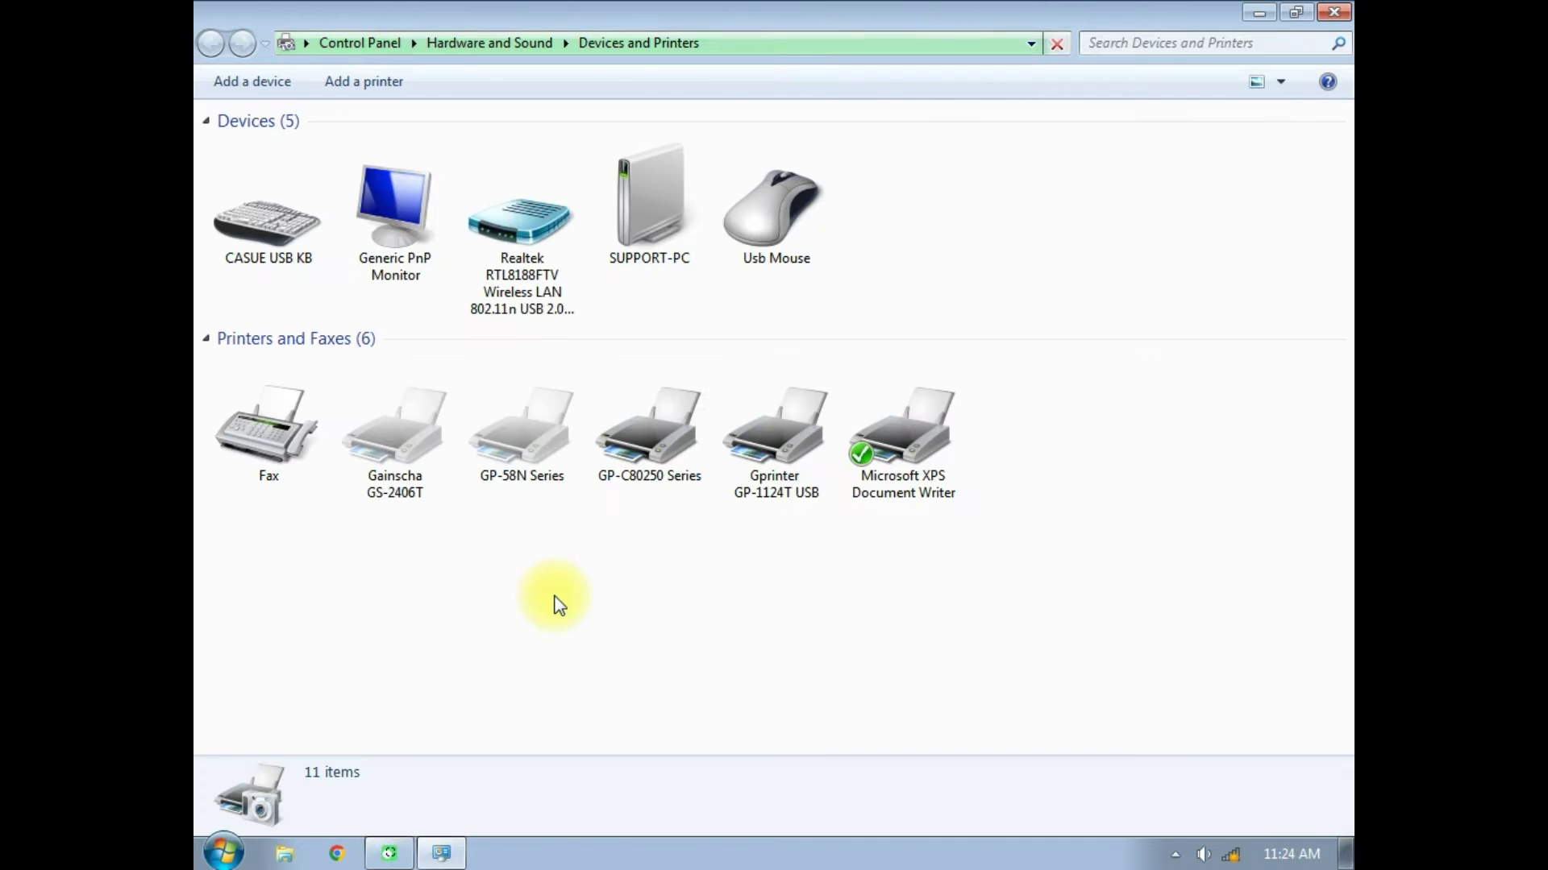
pyautogui.click(766, 457)
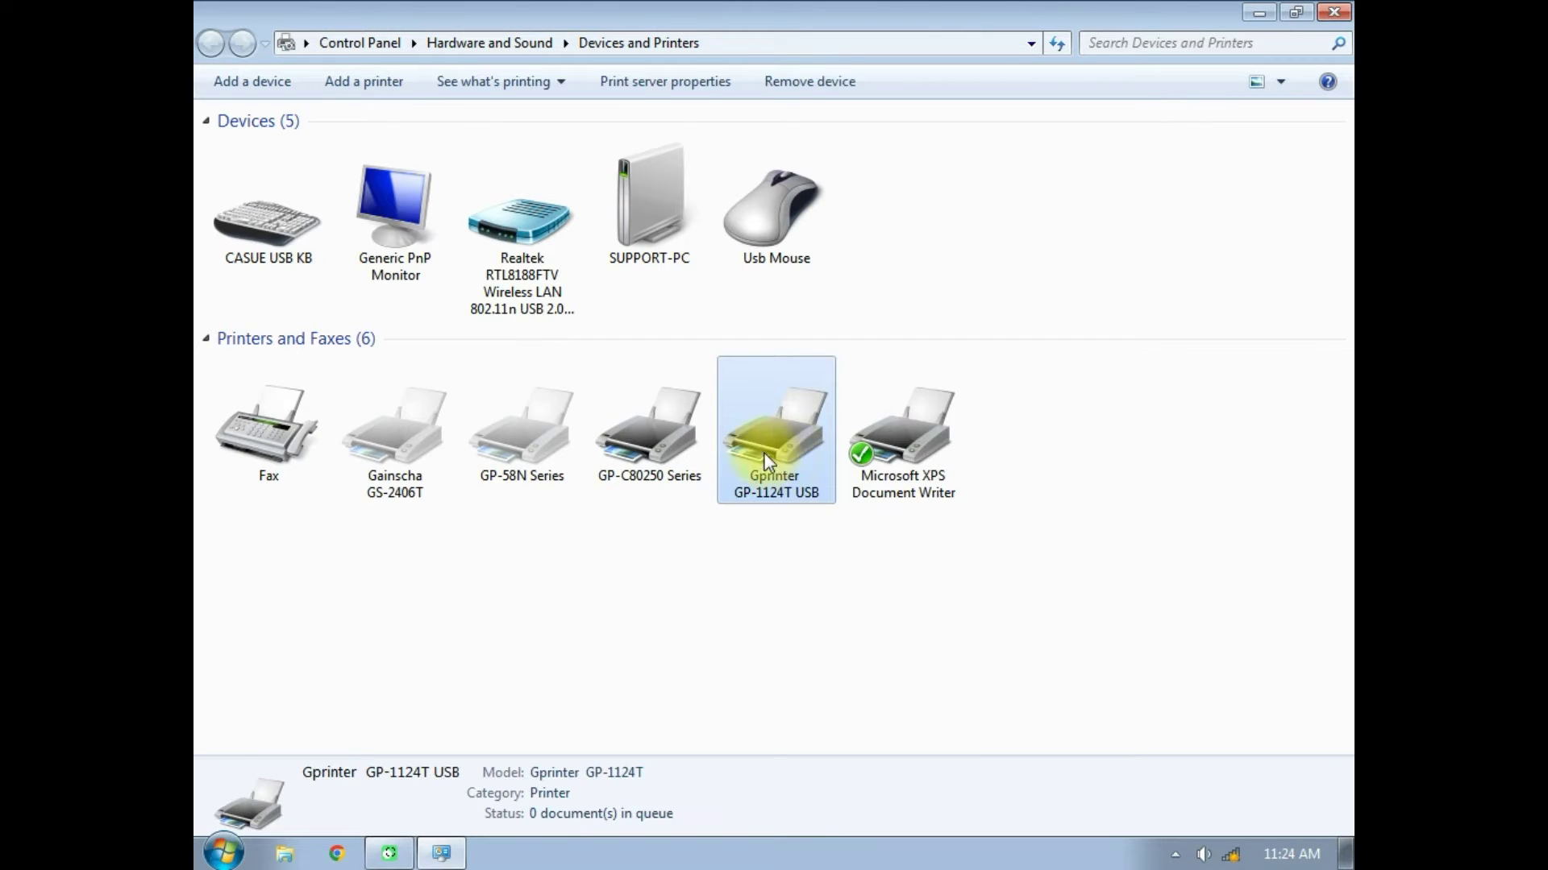
pyautogui.rightClick(781, 454)
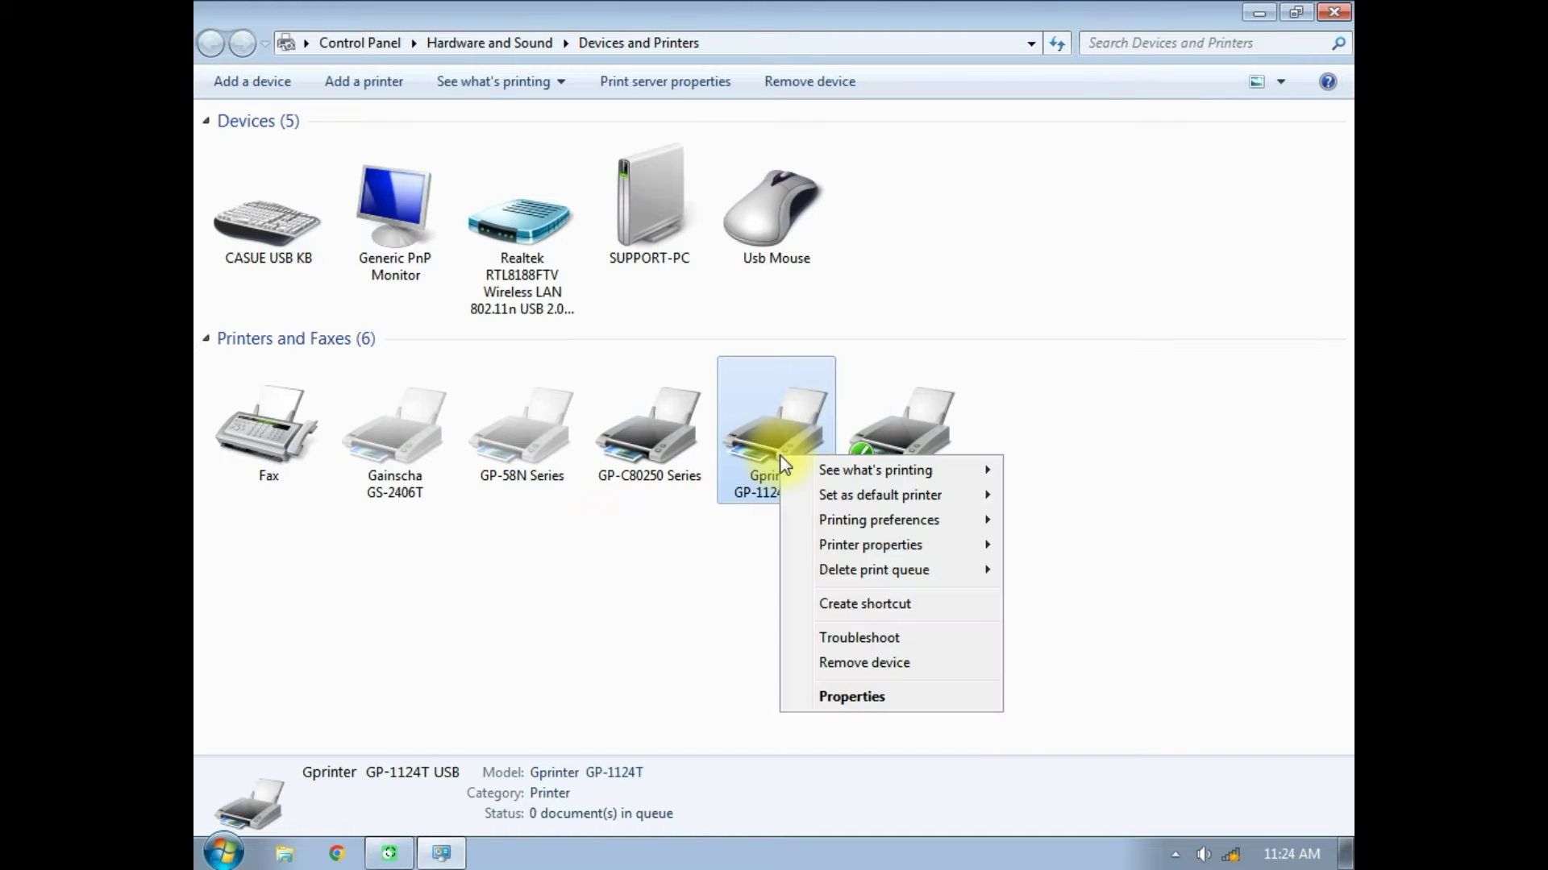
pyautogui.moveTo(914, 542)
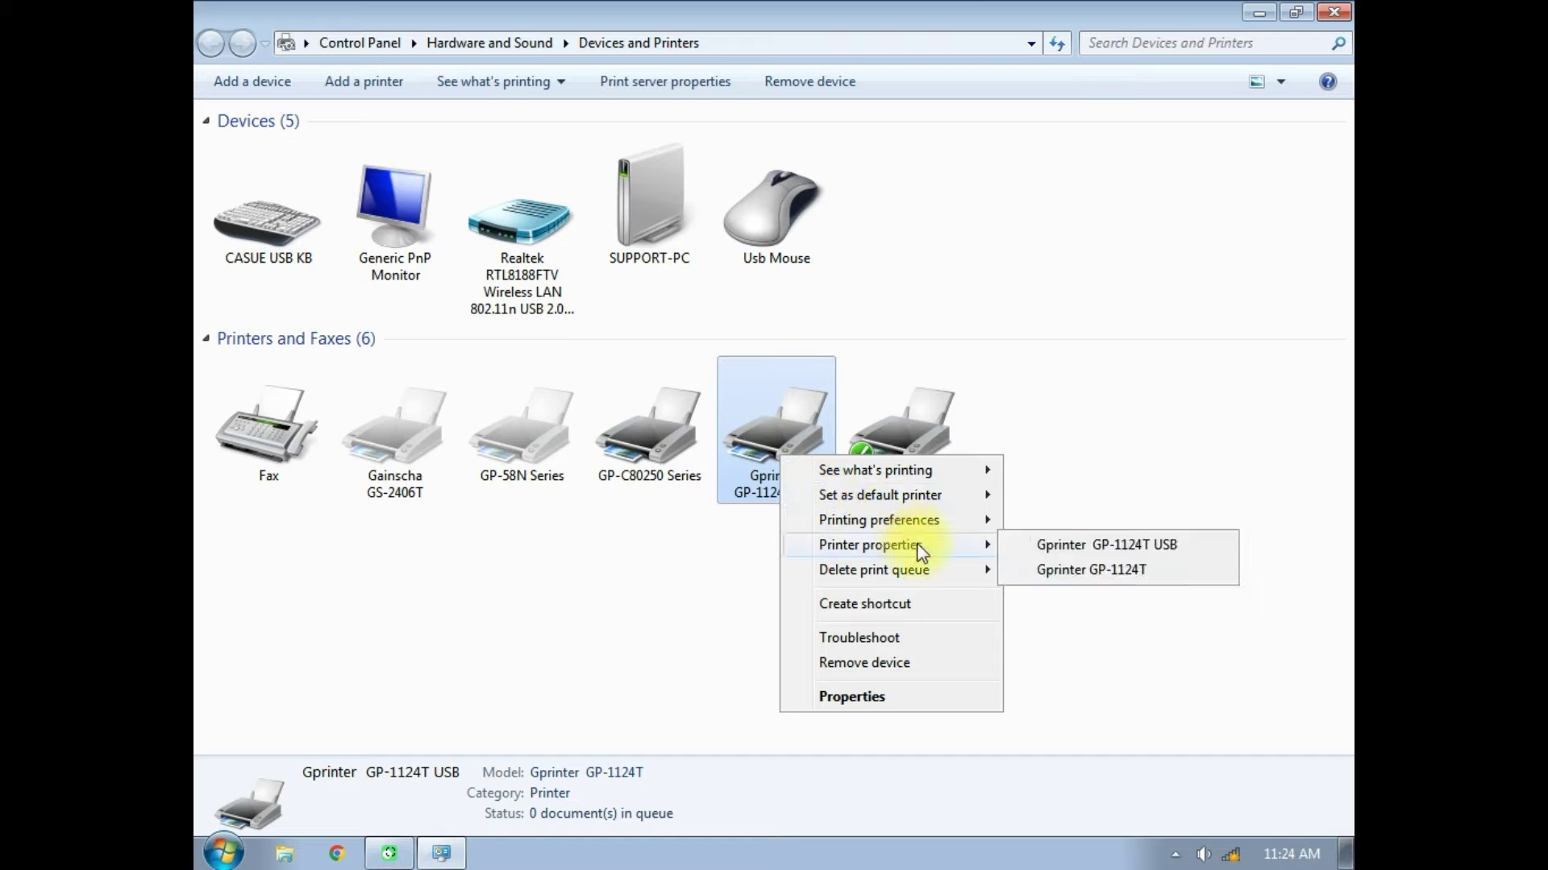
pyautogui.click(1087, 546)
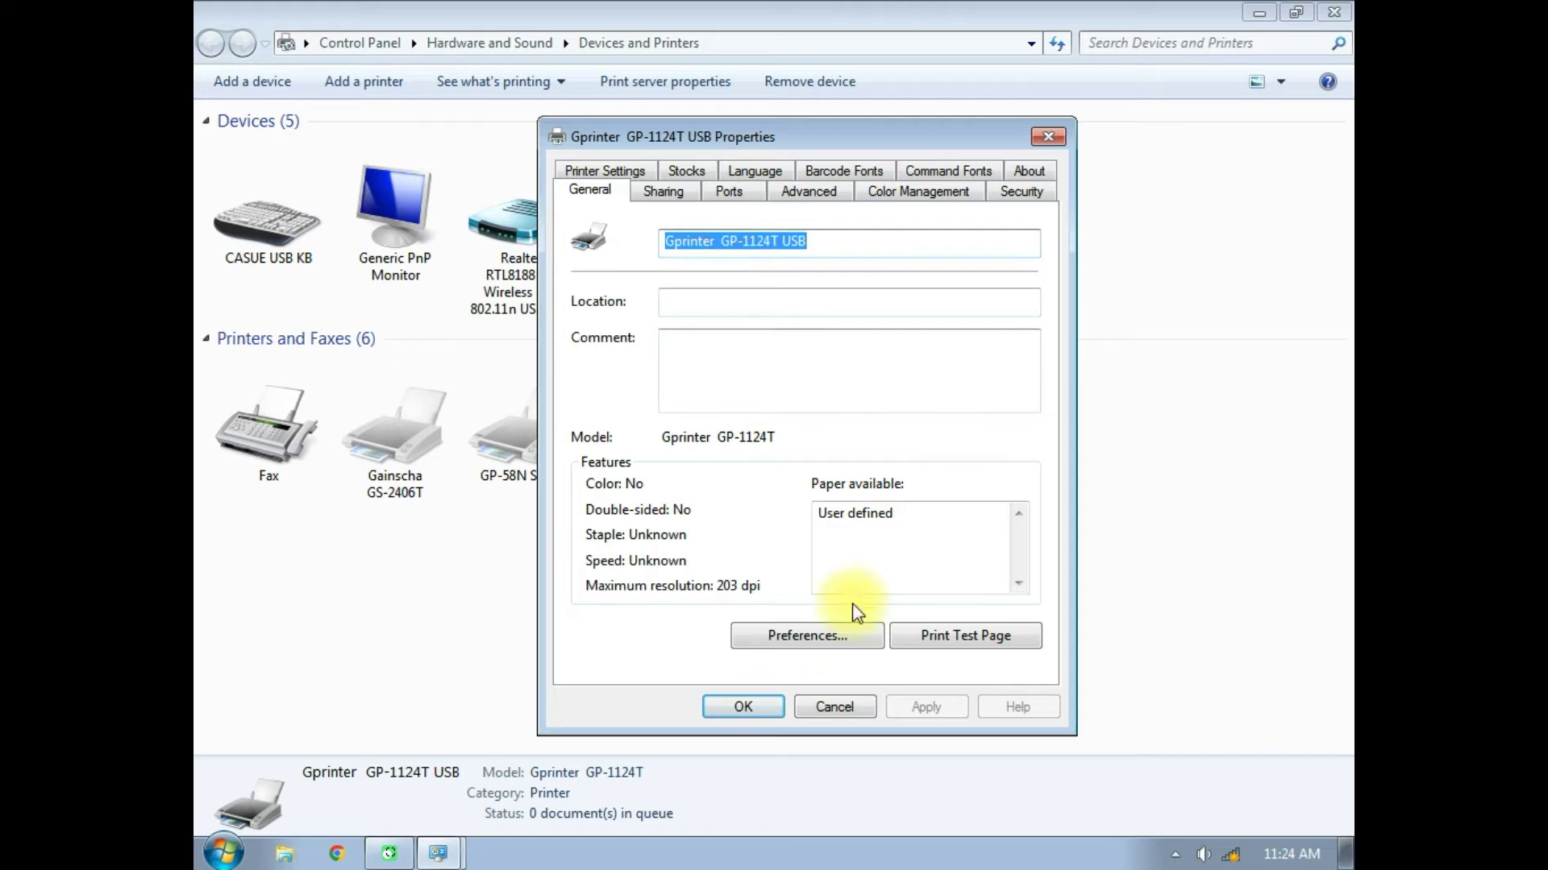
pyautogui.click(798, 635)
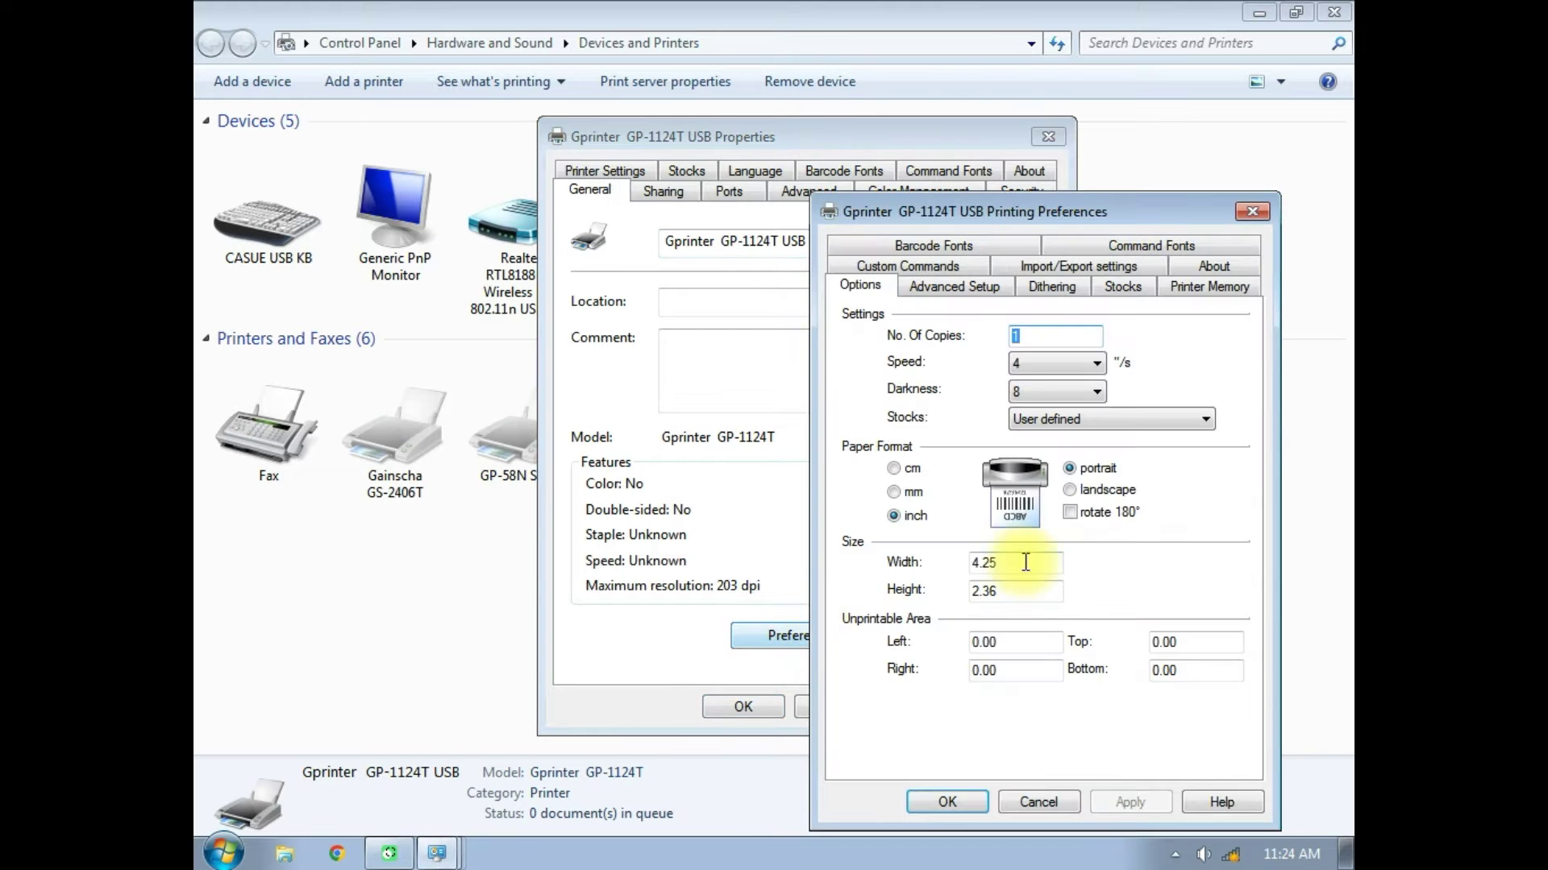
# Set the print speed to 3 and the paper size to 4.00 inches wide by 4.00 inches high.
pyautogui.click(1041, 367)
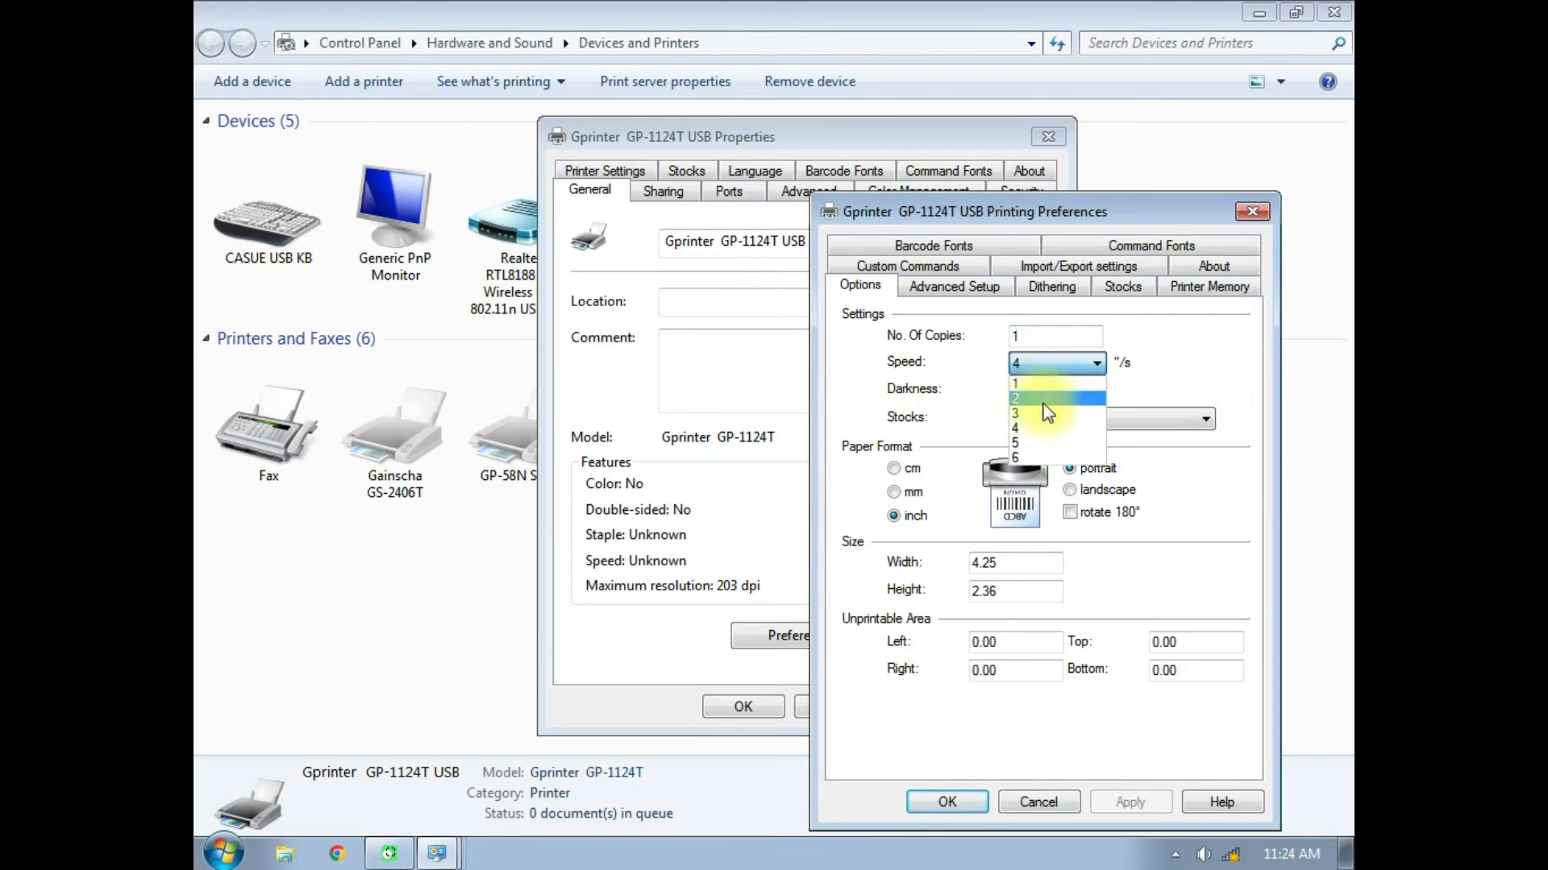
pyautogui.click(1028, 410)
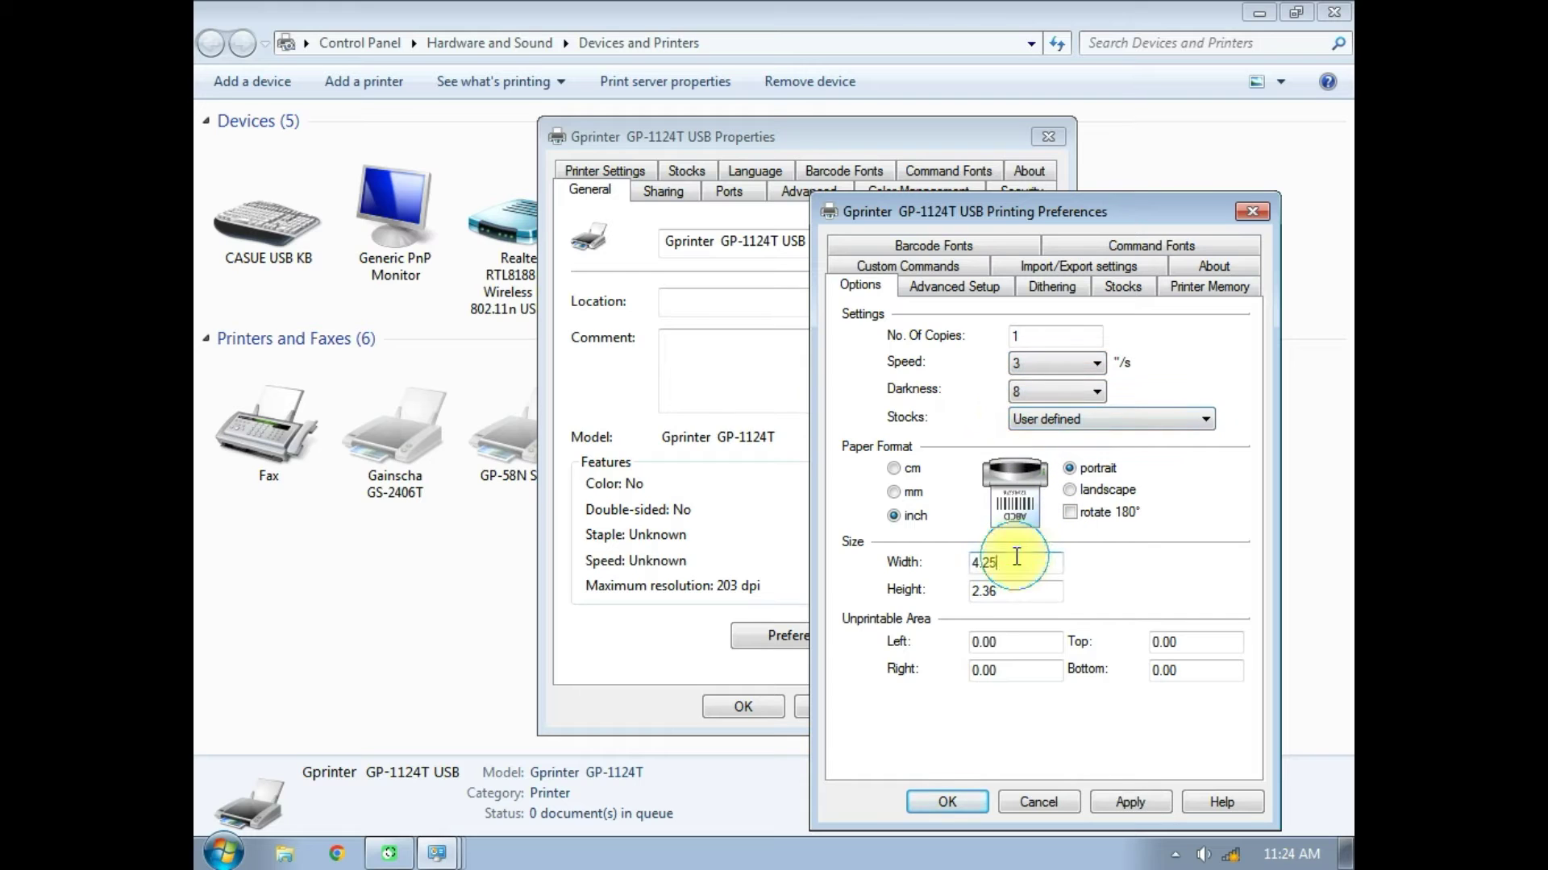
pyautogui.moveTo(1044, 567); pyautogui.dragTo(879, 541)
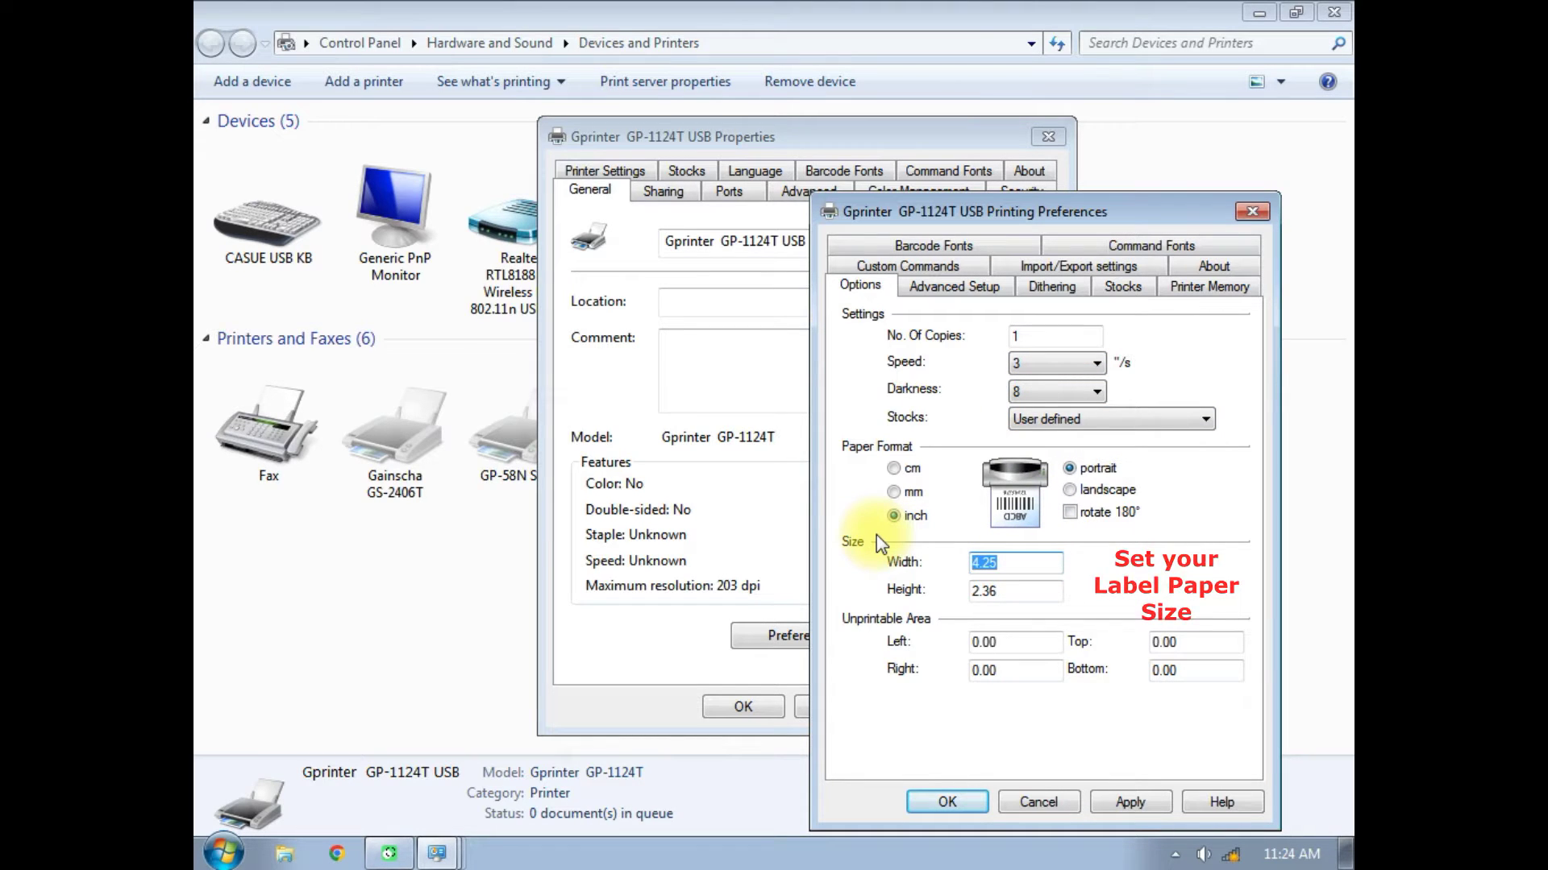
pyautogui.write('4.00')
pyautogui.press('Tab')
pyautogui.write('4.00')
pyautogui.press('Tab')
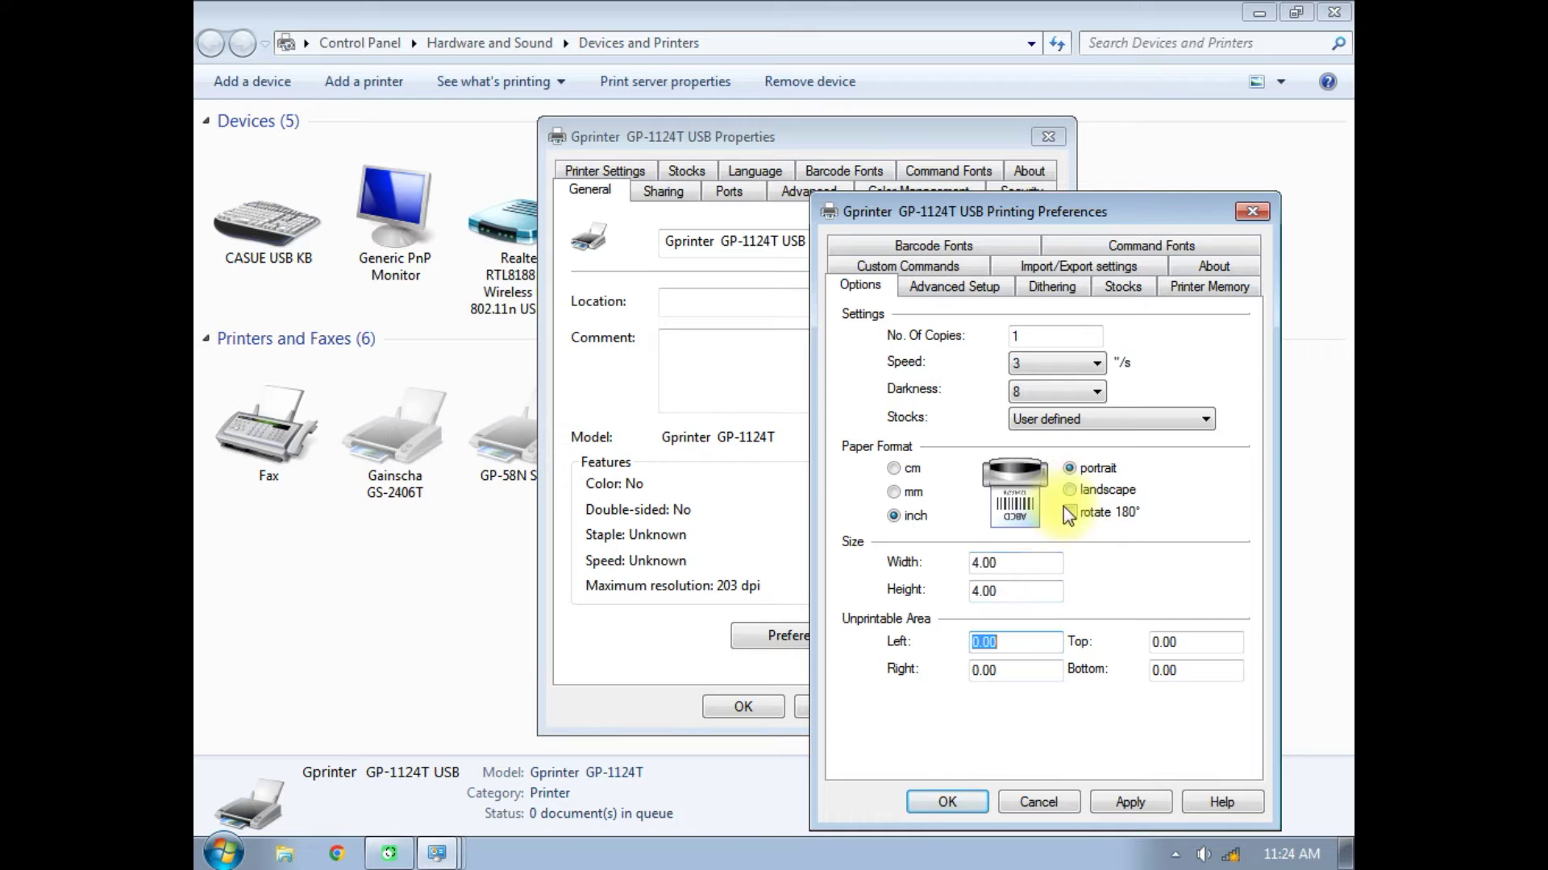
# Review the advanced setup, apply and confirm the printing preferences, and print a test page.
pyautogui.click(951, 287)
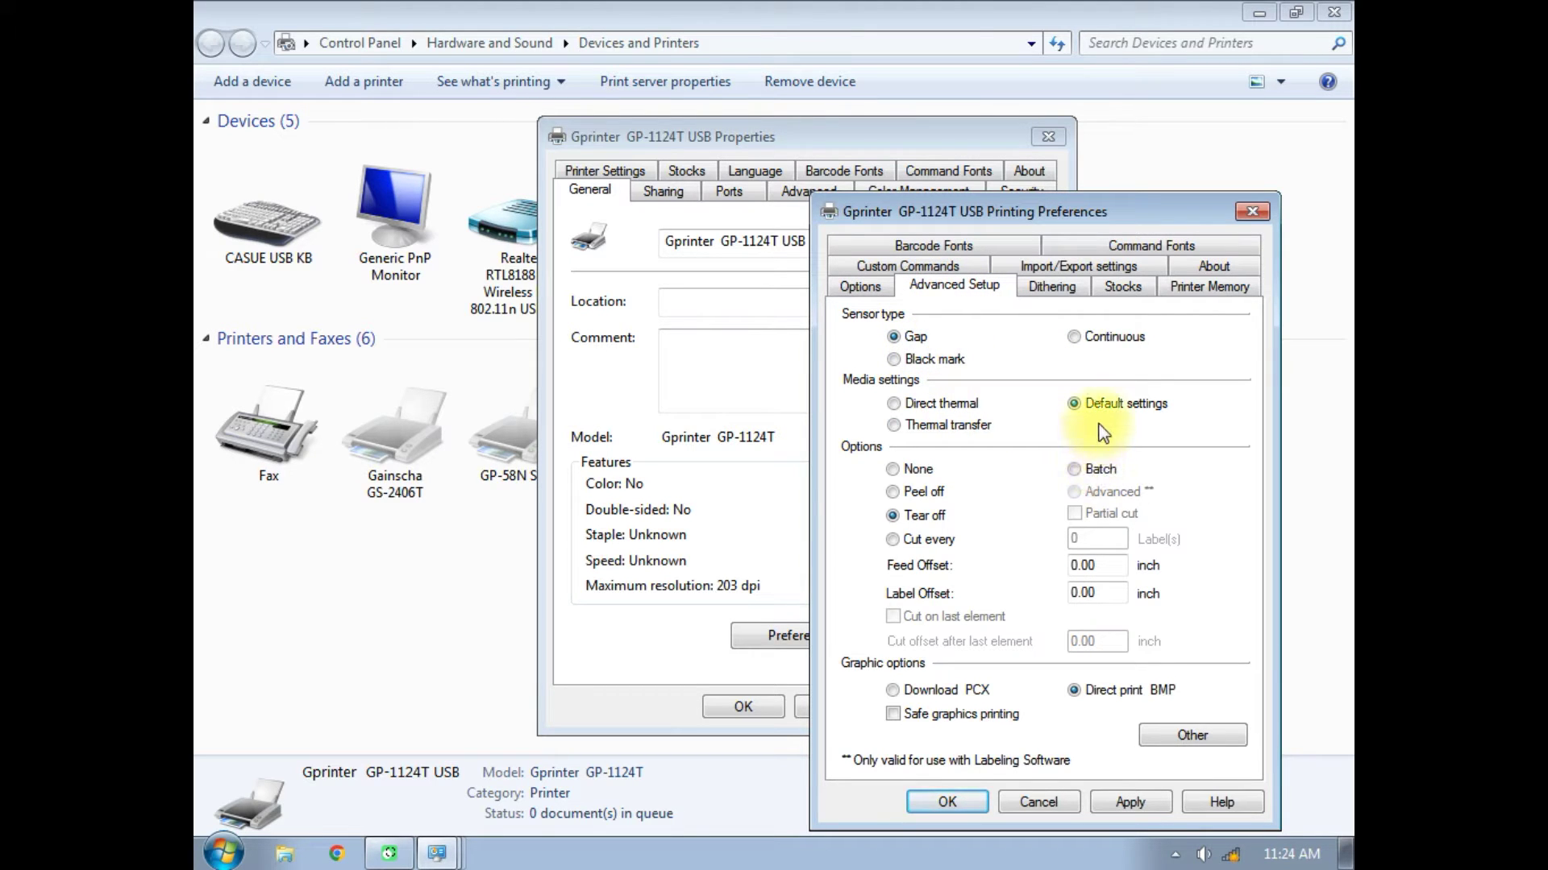
pyautogui.click(1126, 809)
pyautogui.click(877, 289)
pyautogui.click(1143, 808)
pyautogui.click(948, 802)
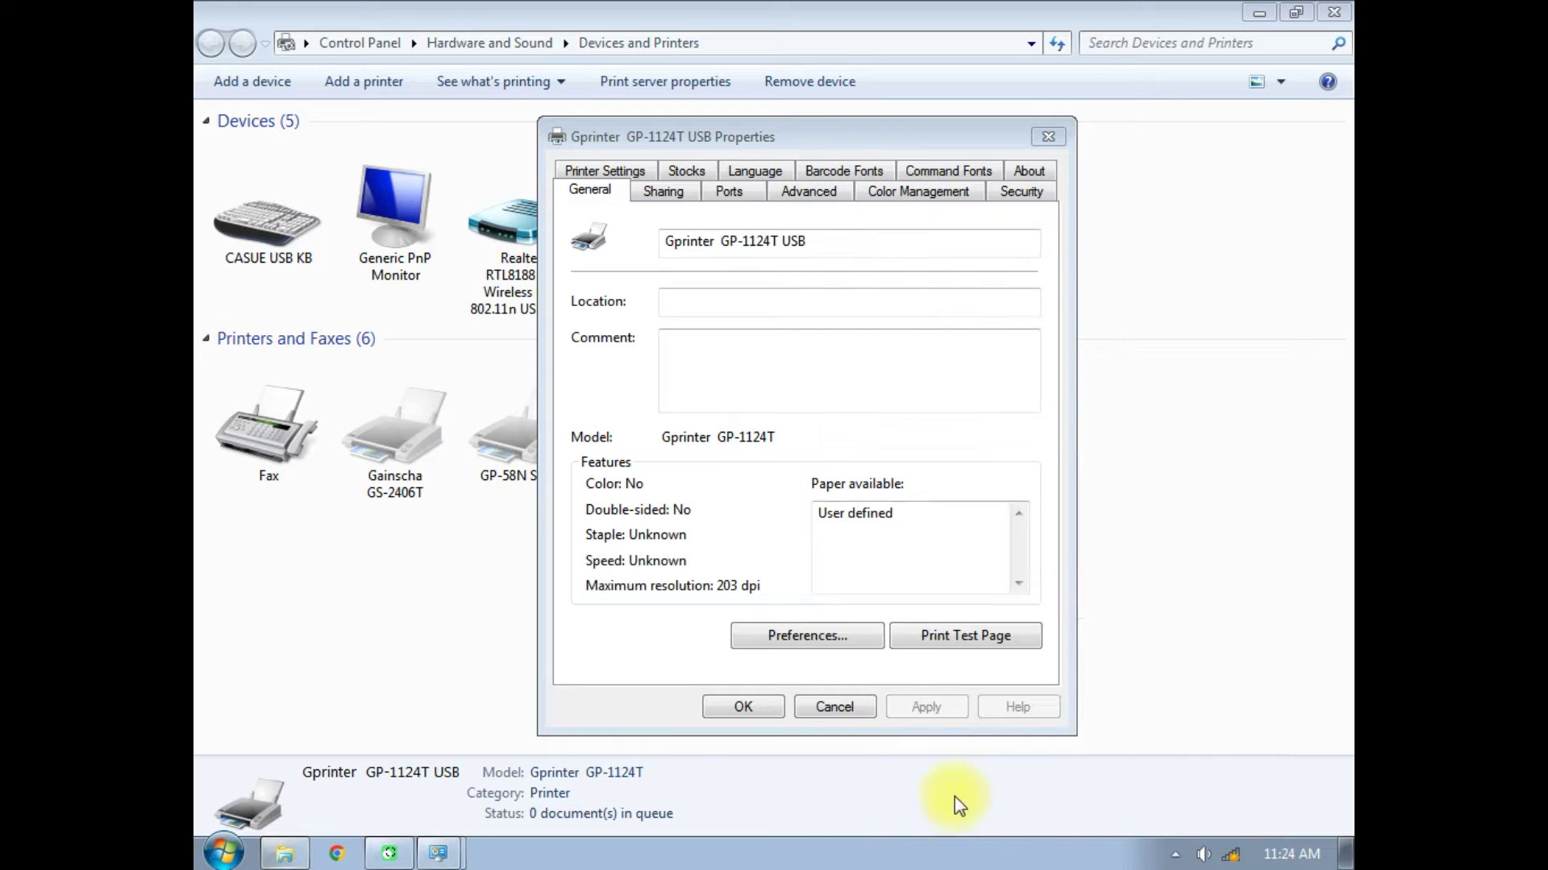
pyautogui.click(985, 640)
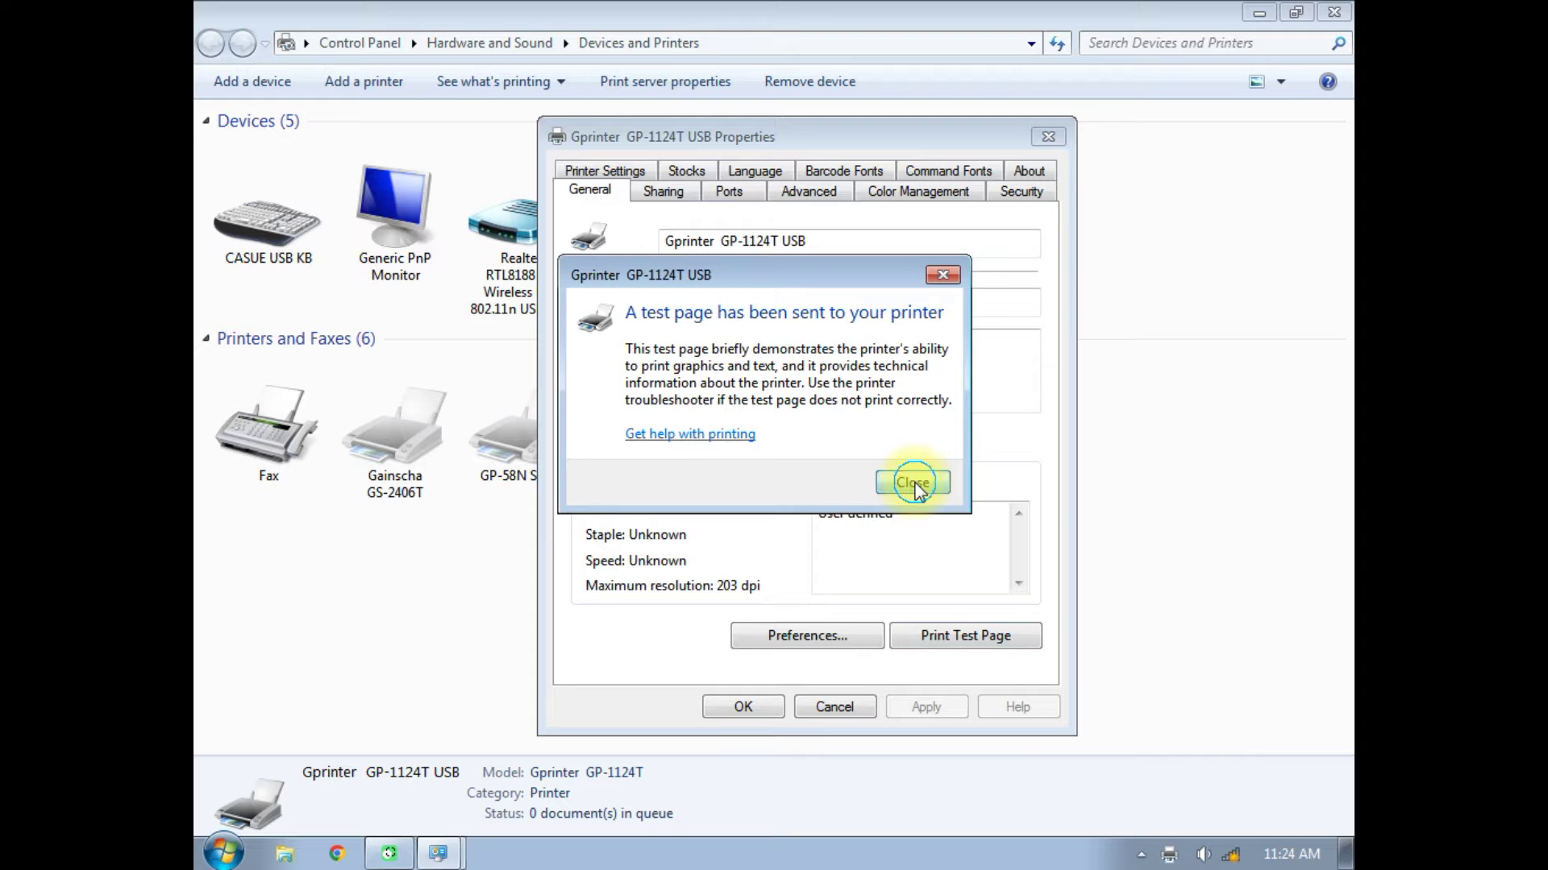
pyautogui.click(913, 482)
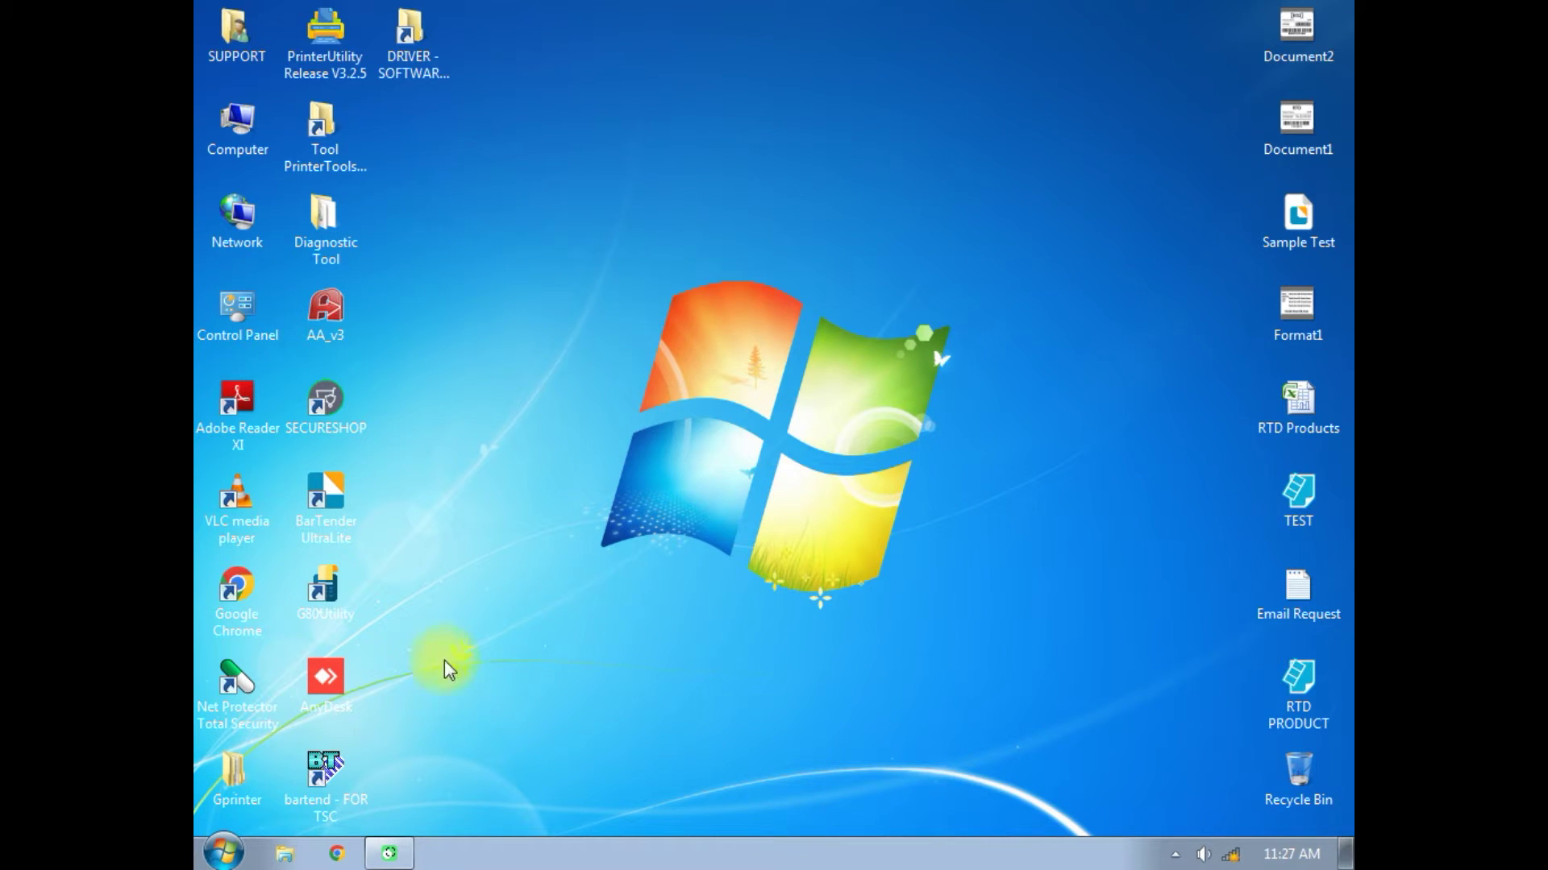
# Start a new document in LabelShop for GP with Gprinter GP-1124T USB as its printer.
pyautogui.click(221, 852)
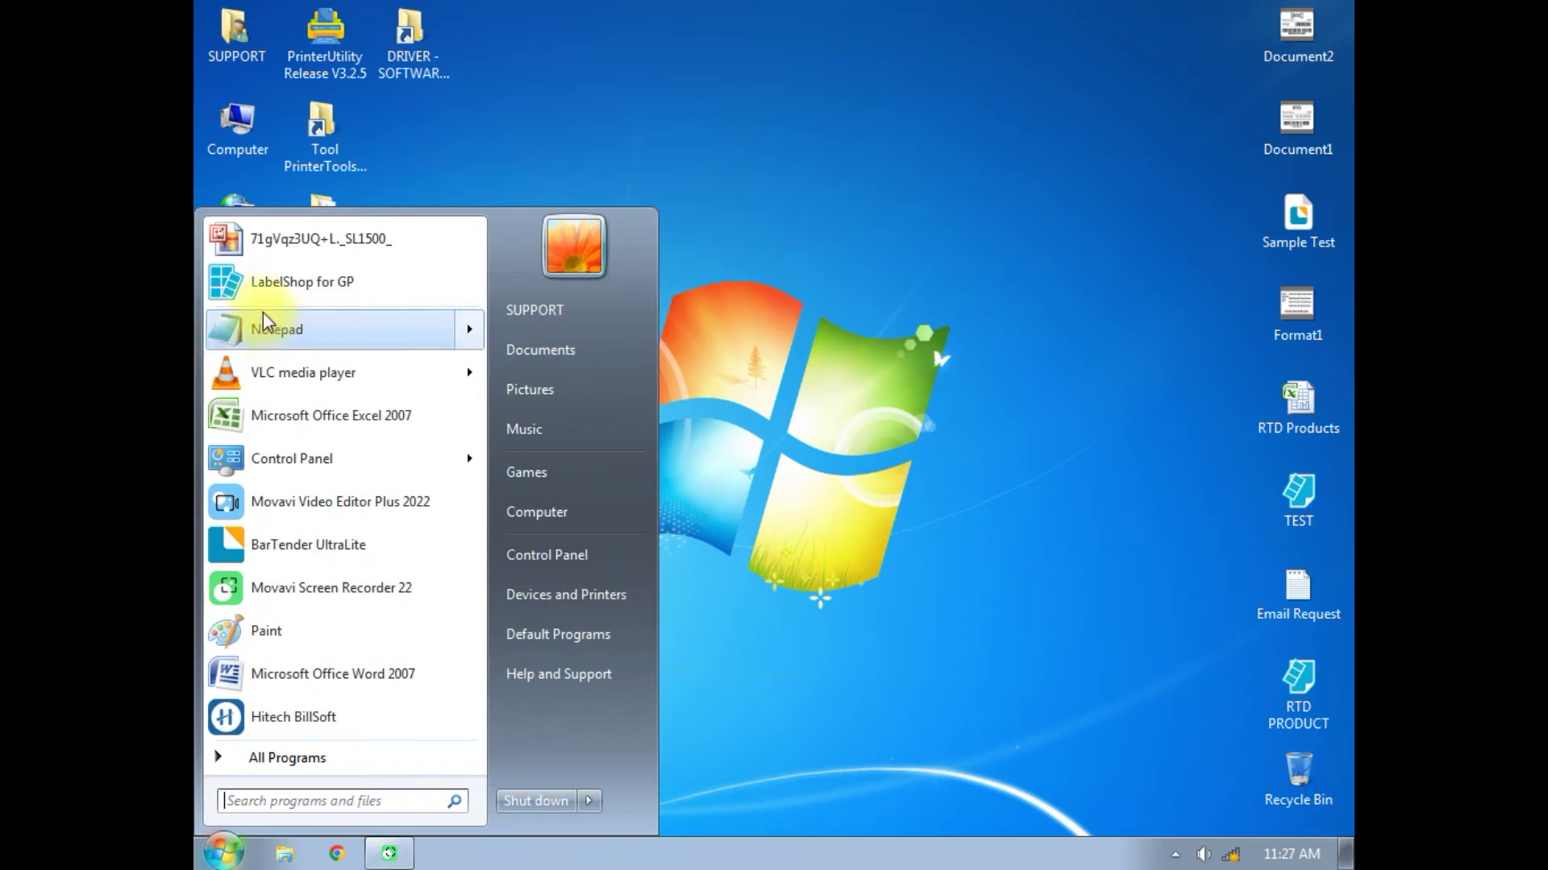
pyautogui.click(287, 295)
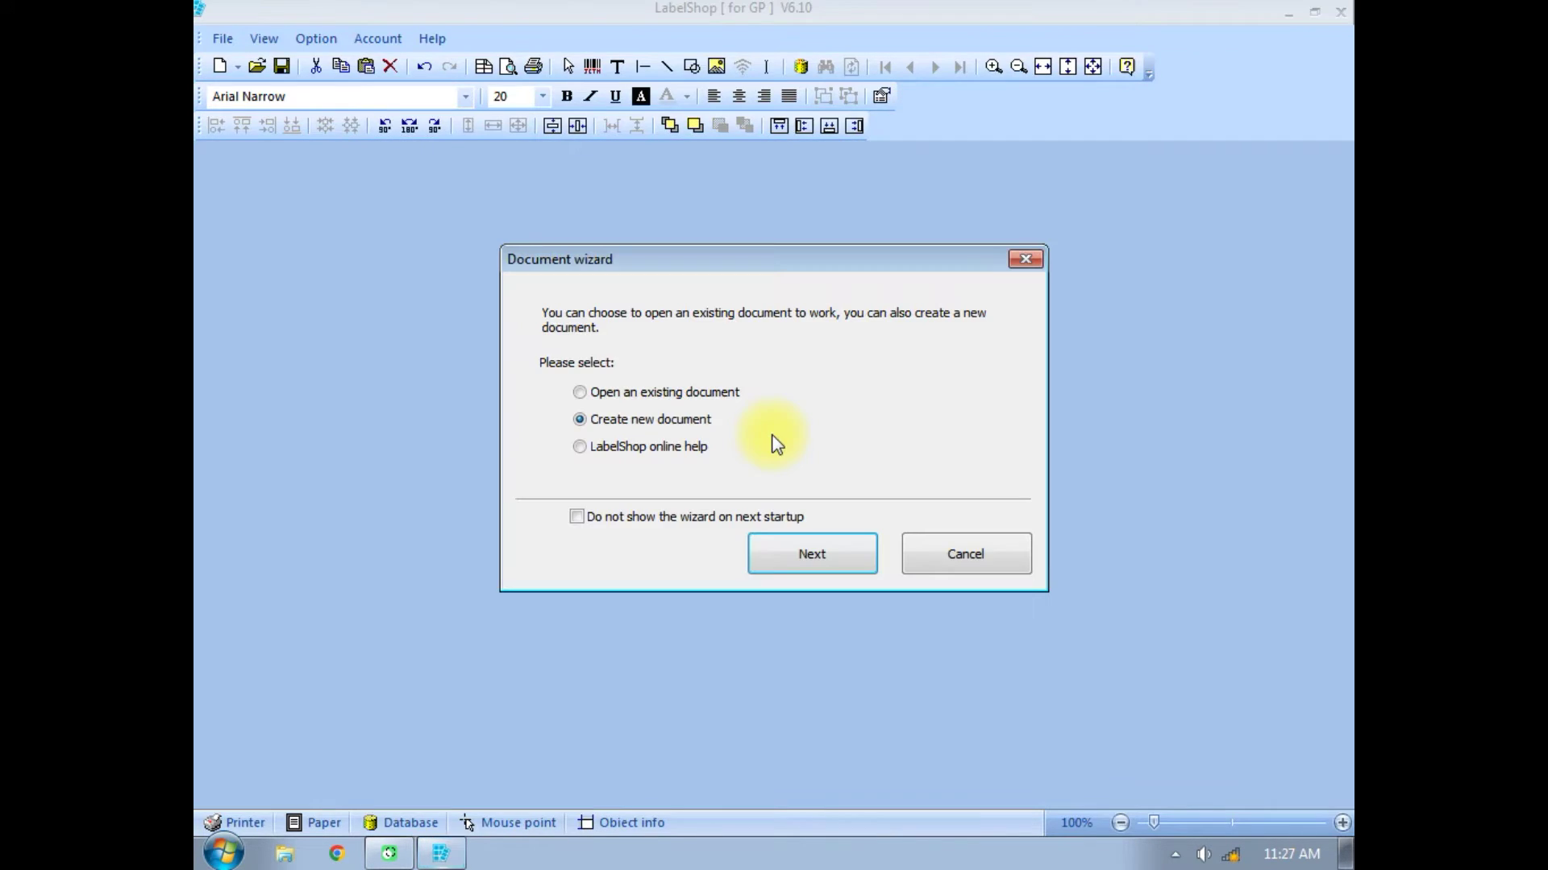
pyautogui.click(824, 558)
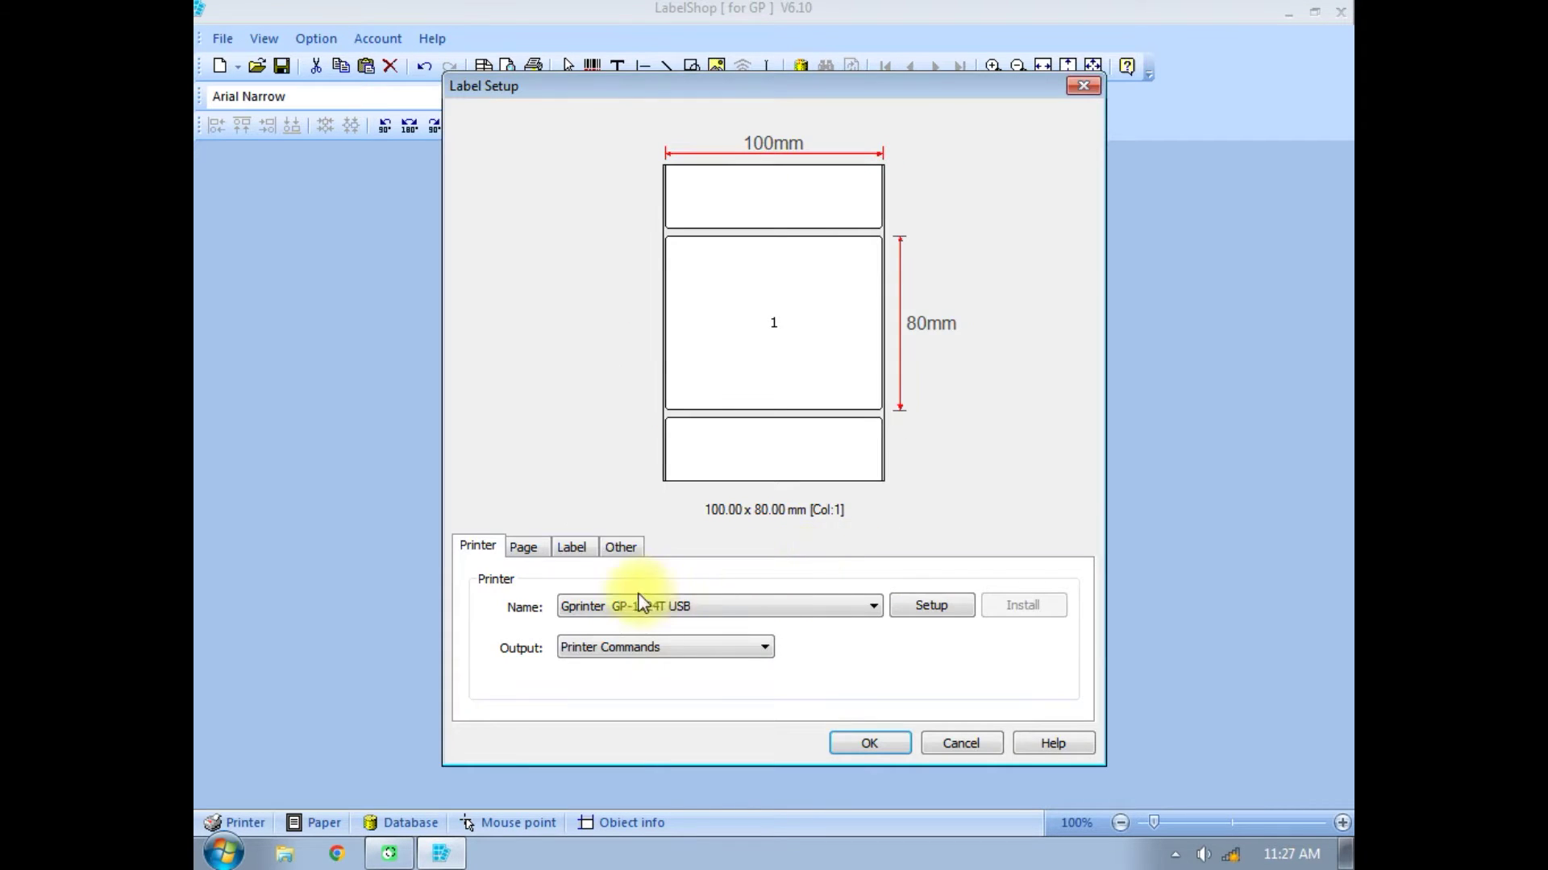
pyautogui.click(693, 606)
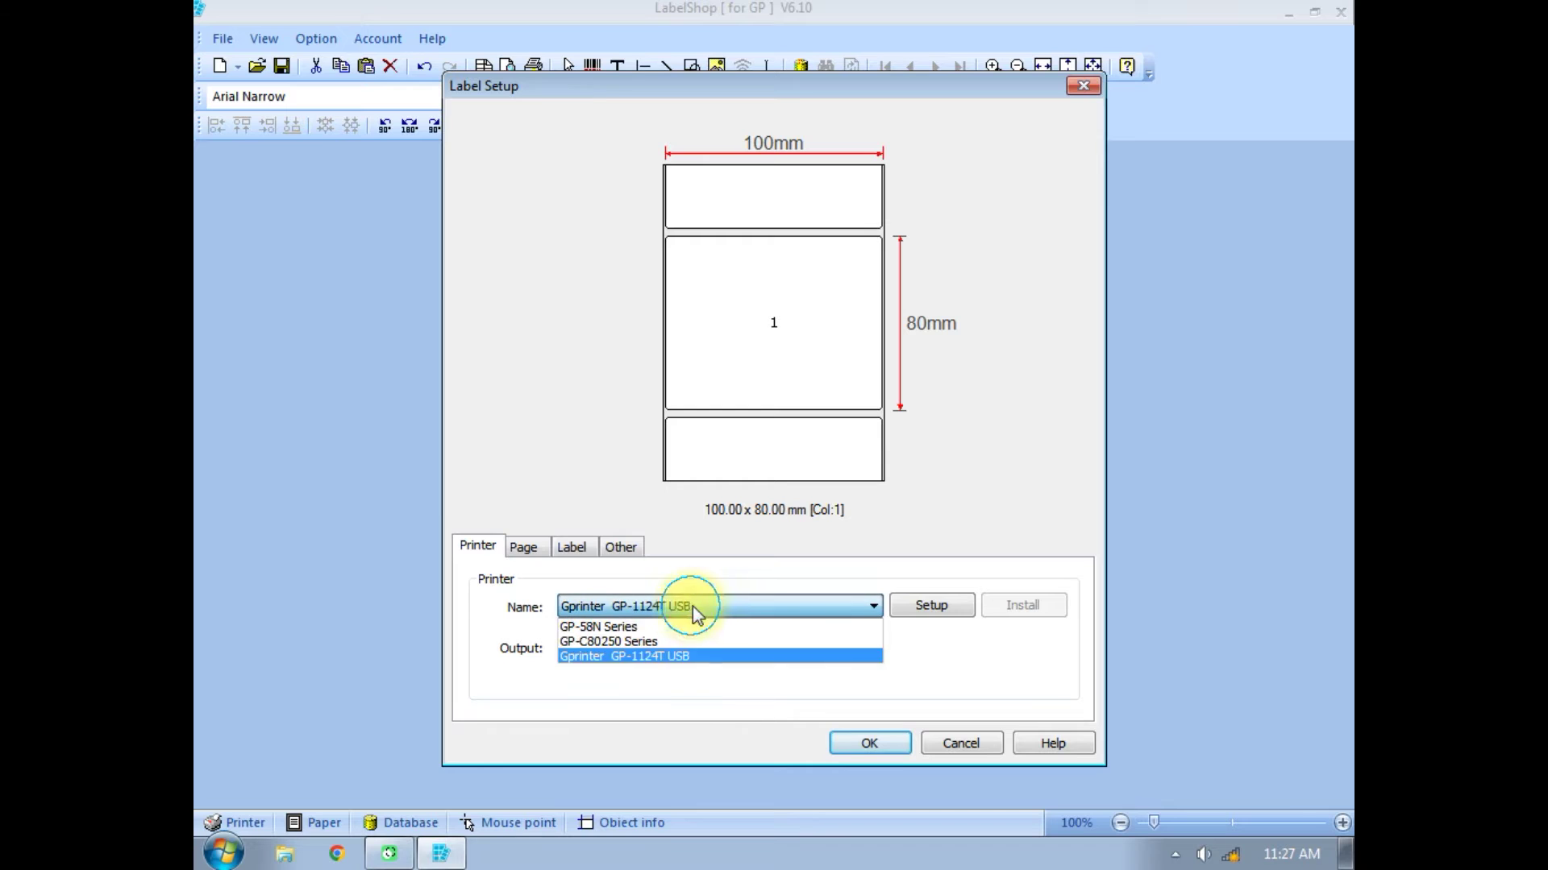
pyautogui.click(644, 657)
# Set the label width and height to 100 mm each and confirm the label setup.
pyautogui.click(532, 549)
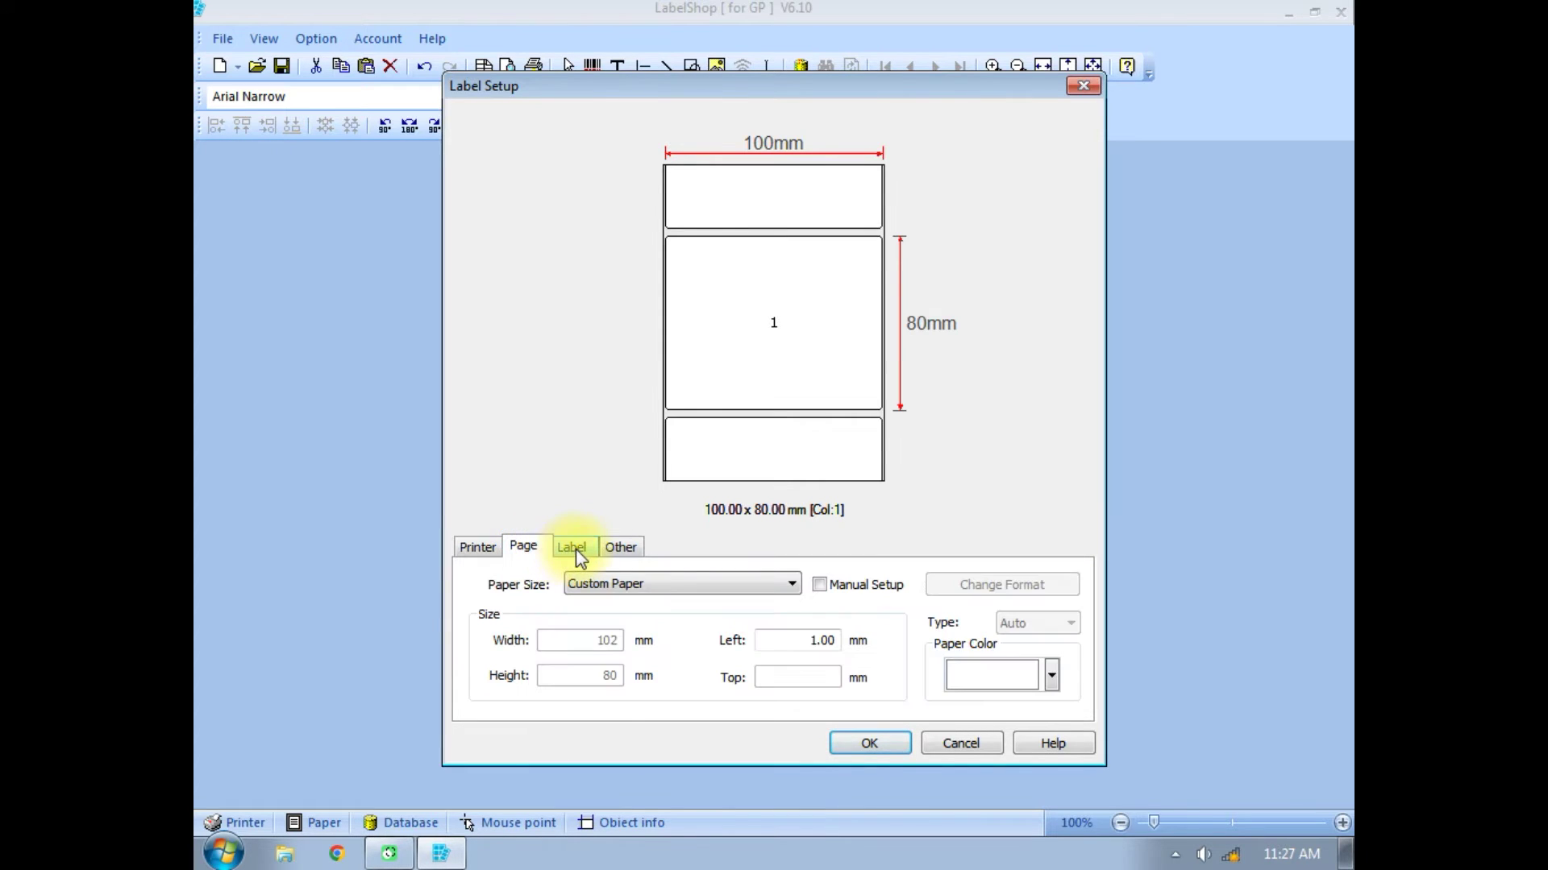
pyautogui.click(573, 549)
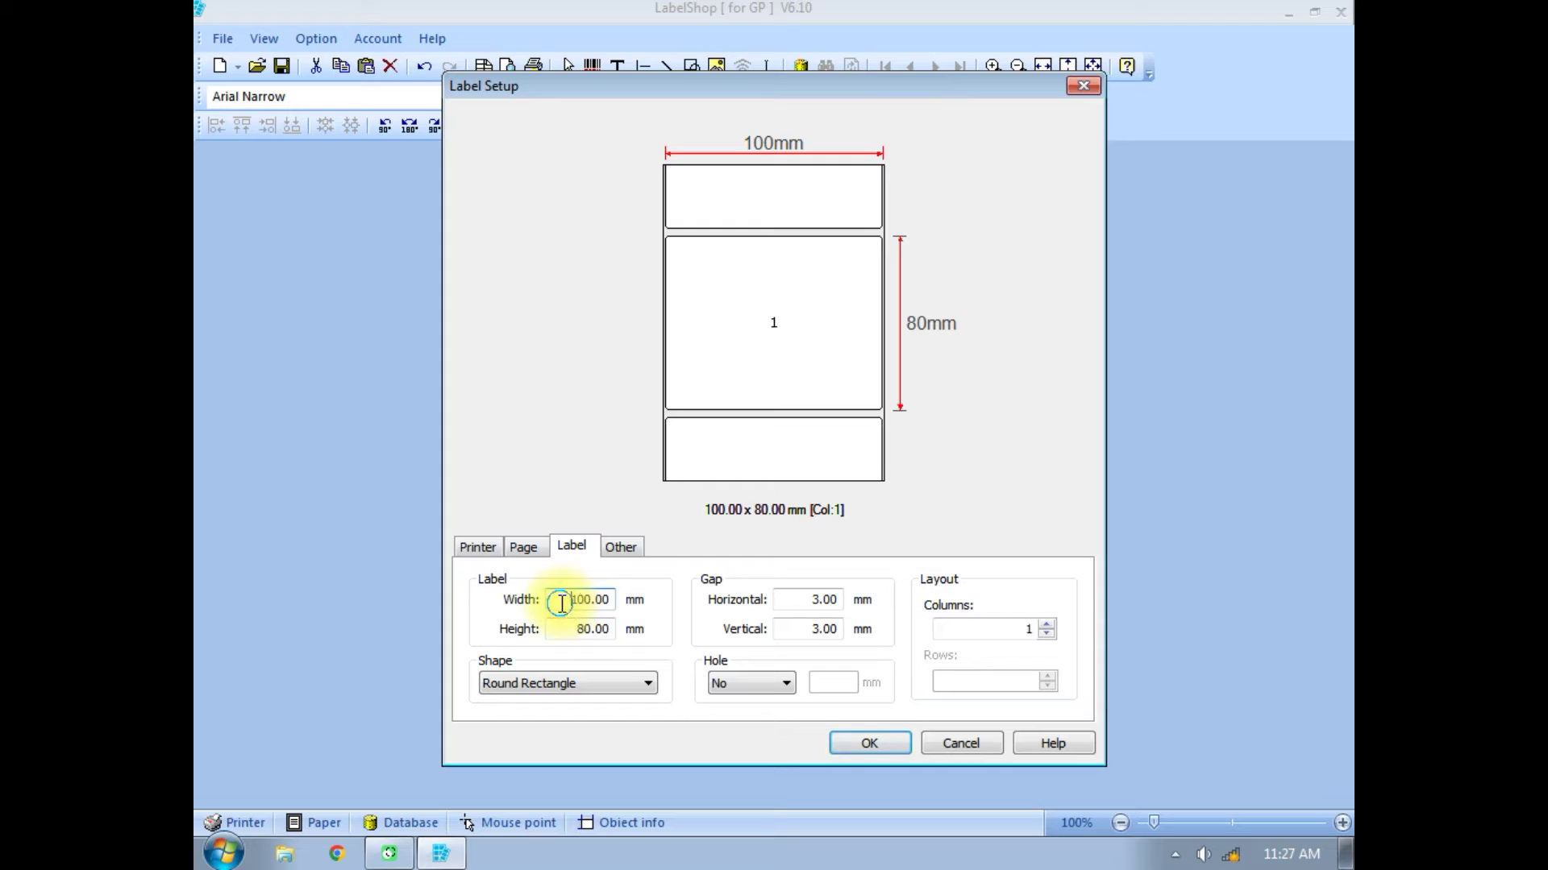
pyautogui.write('100')
pyautogui.press('Tab')
pyautogui.write('100')
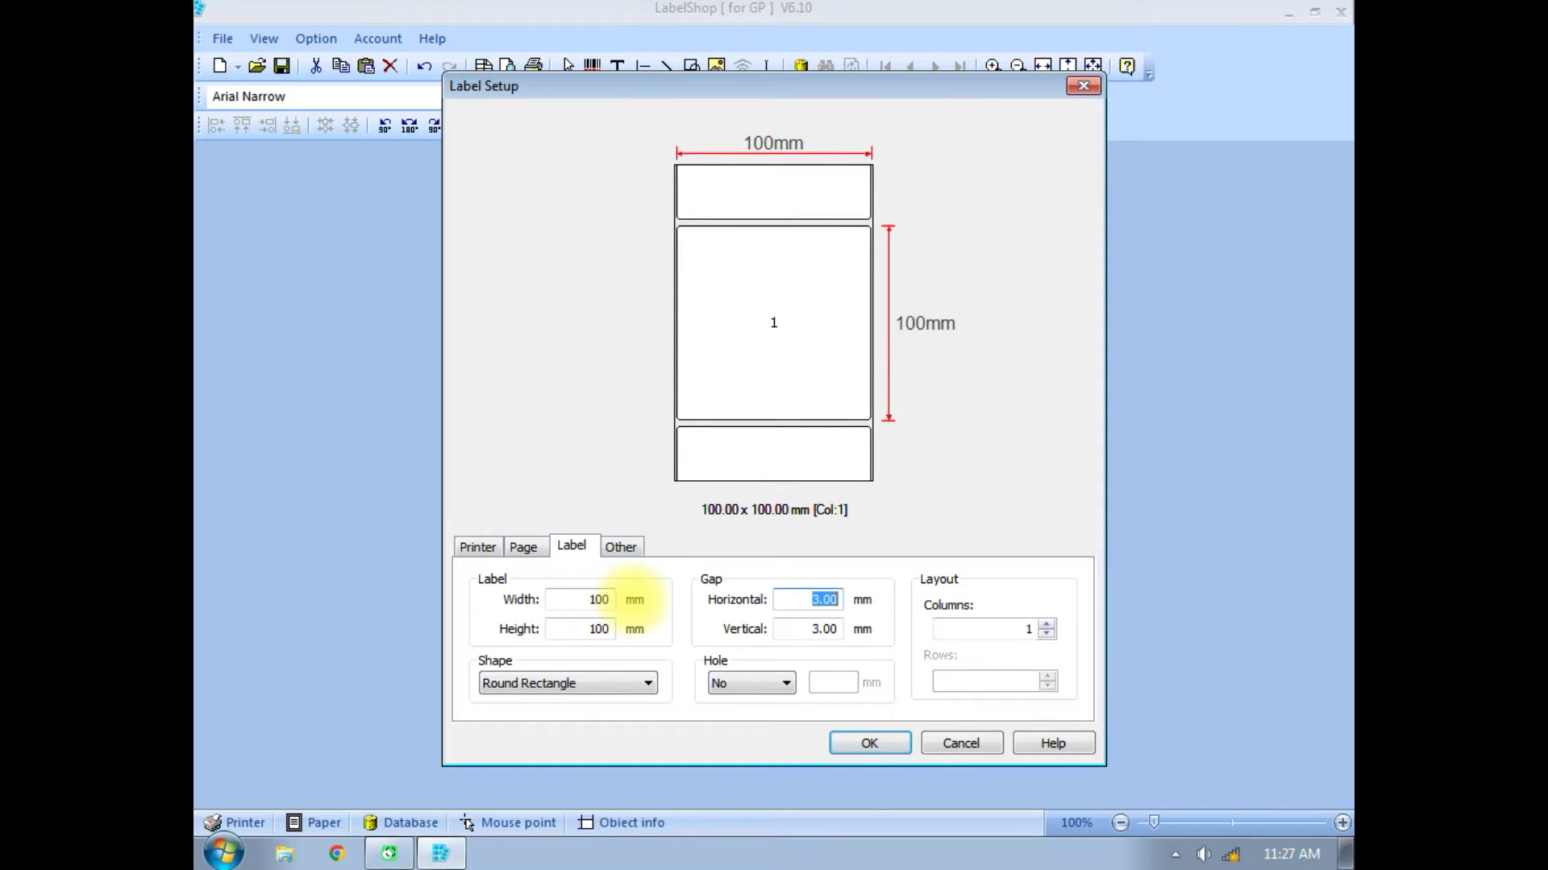
pyautogui.click(619, 546)
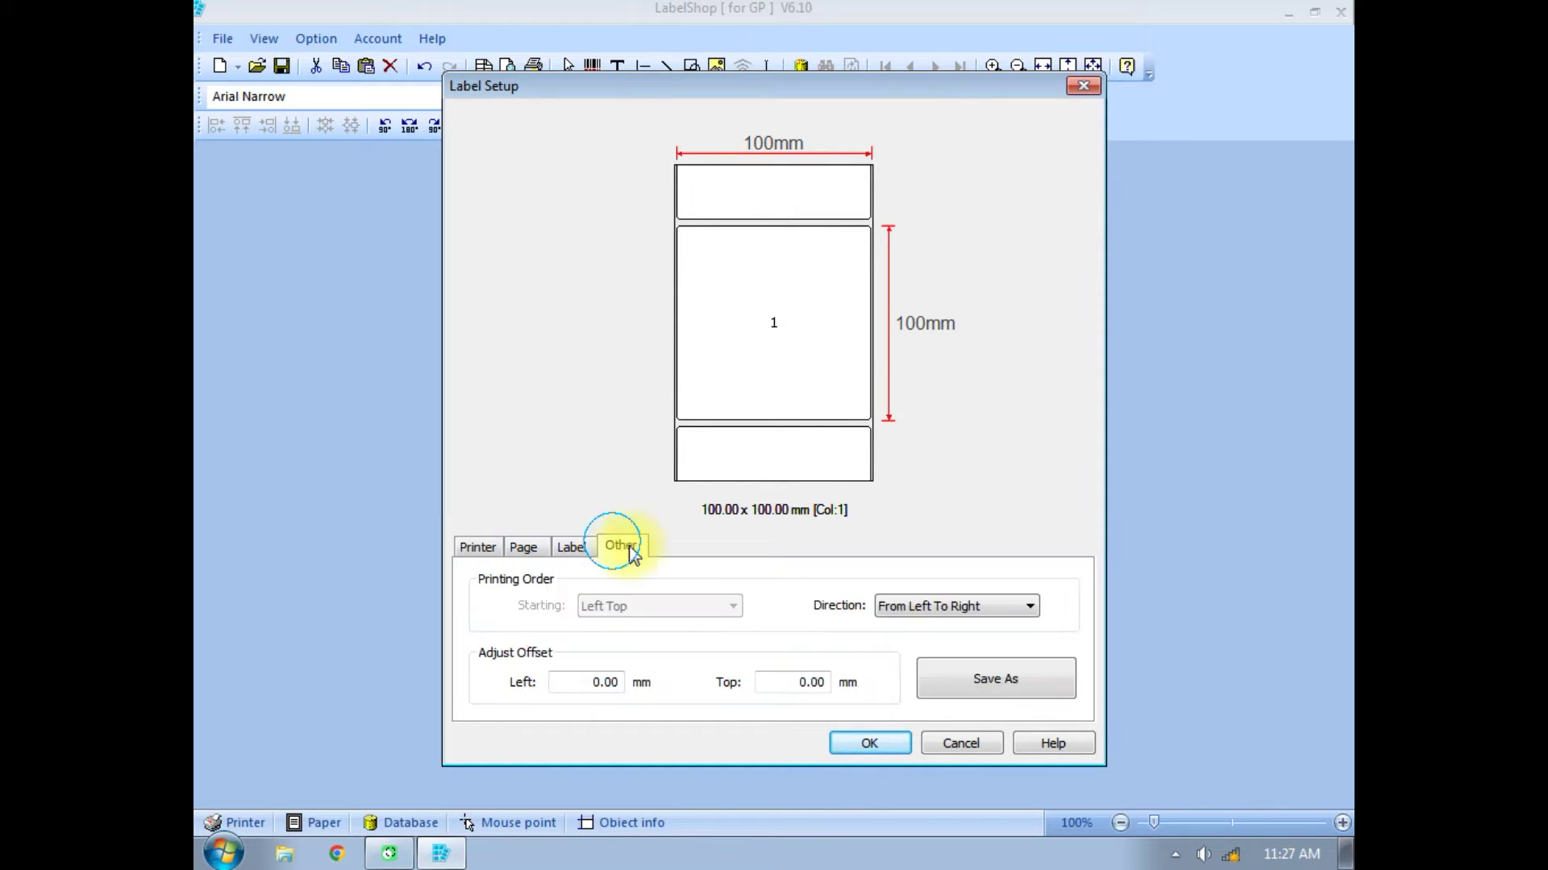
pyautogui.click(487, 552)
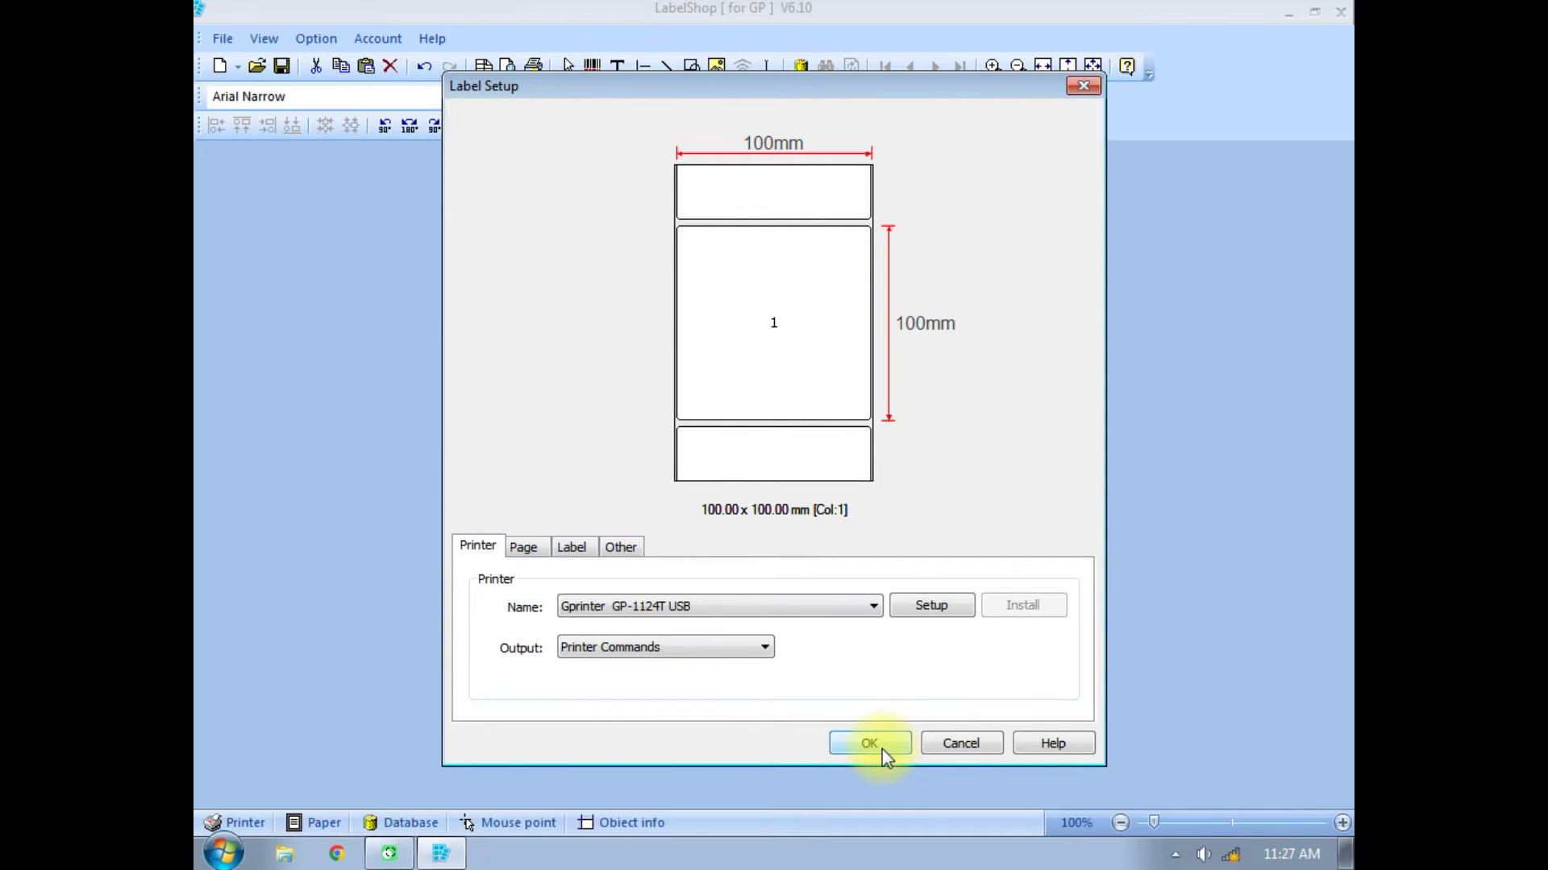
pyautogui.click(870, 743)
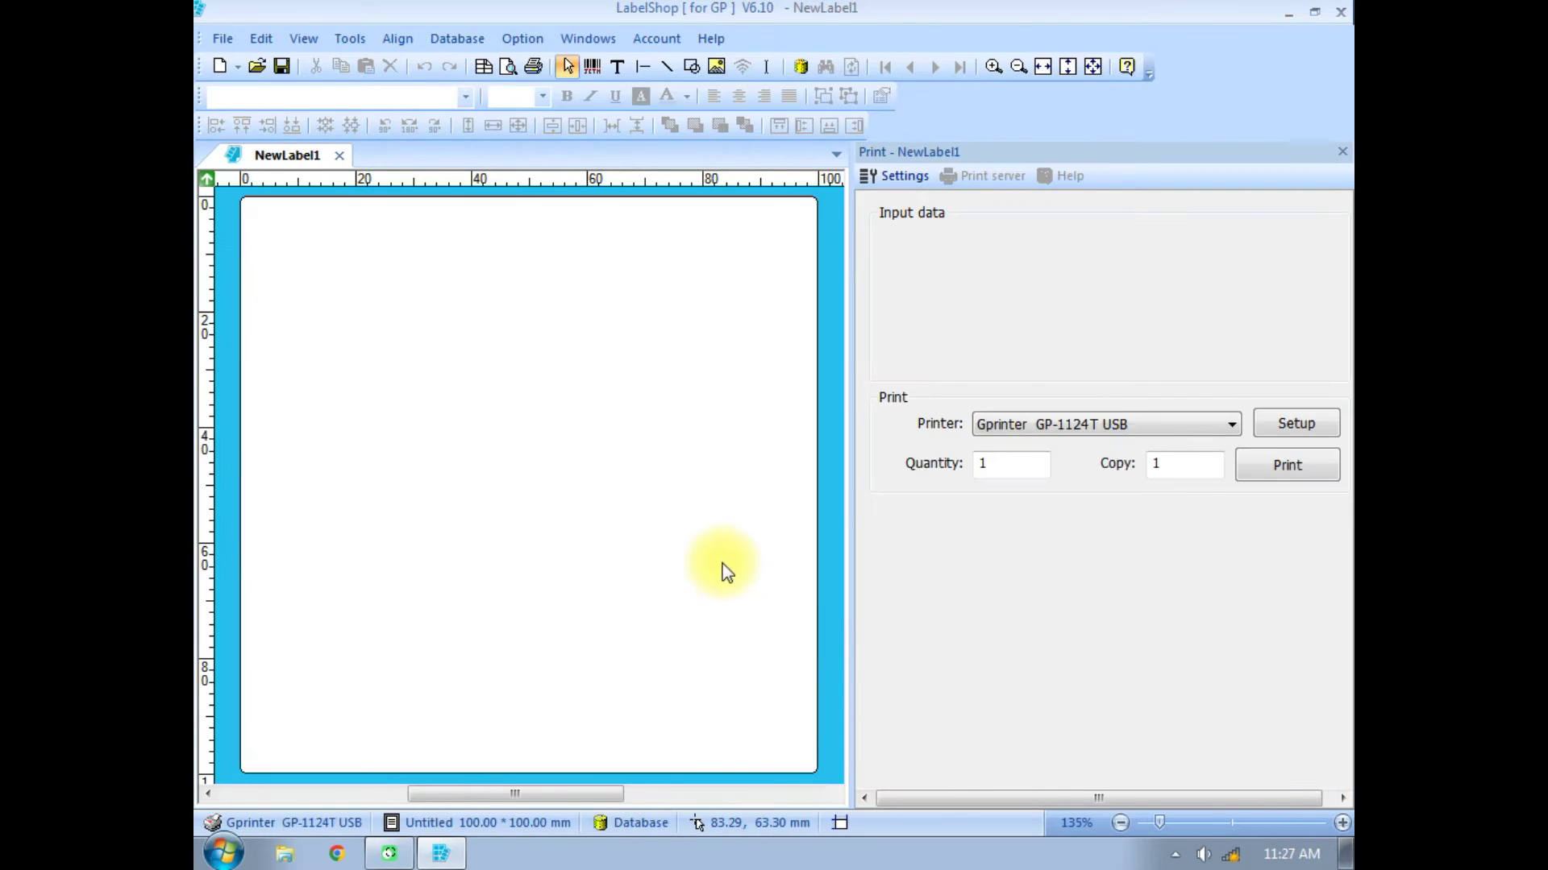
# Add a text object near the label's upper edge with the content "Sample Test Print".
pyautogui.click(617, 71)
pyautogui.click(351, 279)
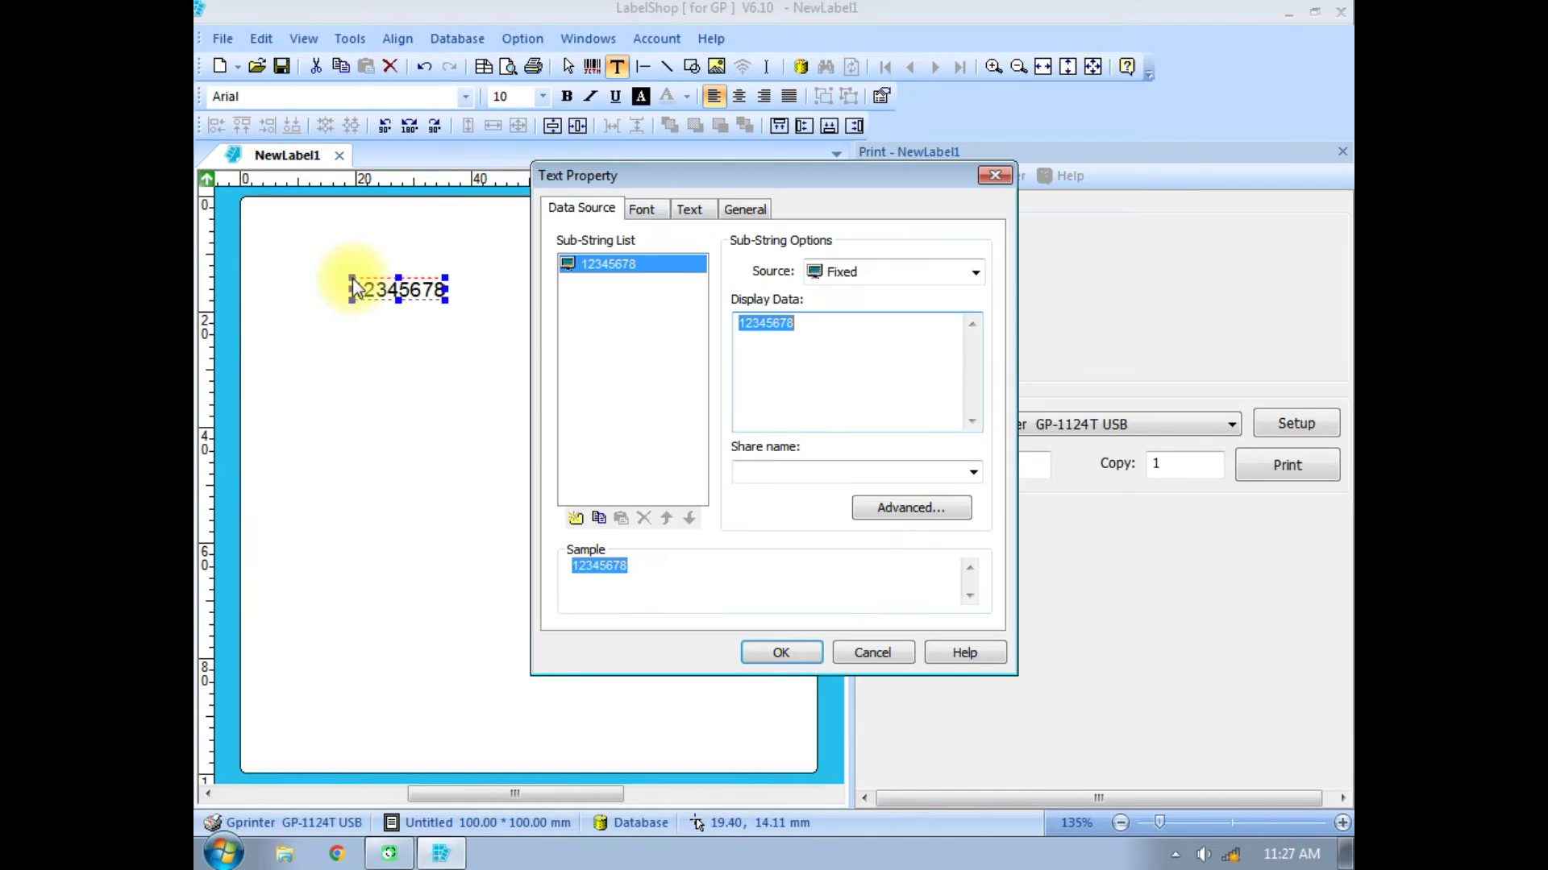
pyautogui.write('Sample Test Print')
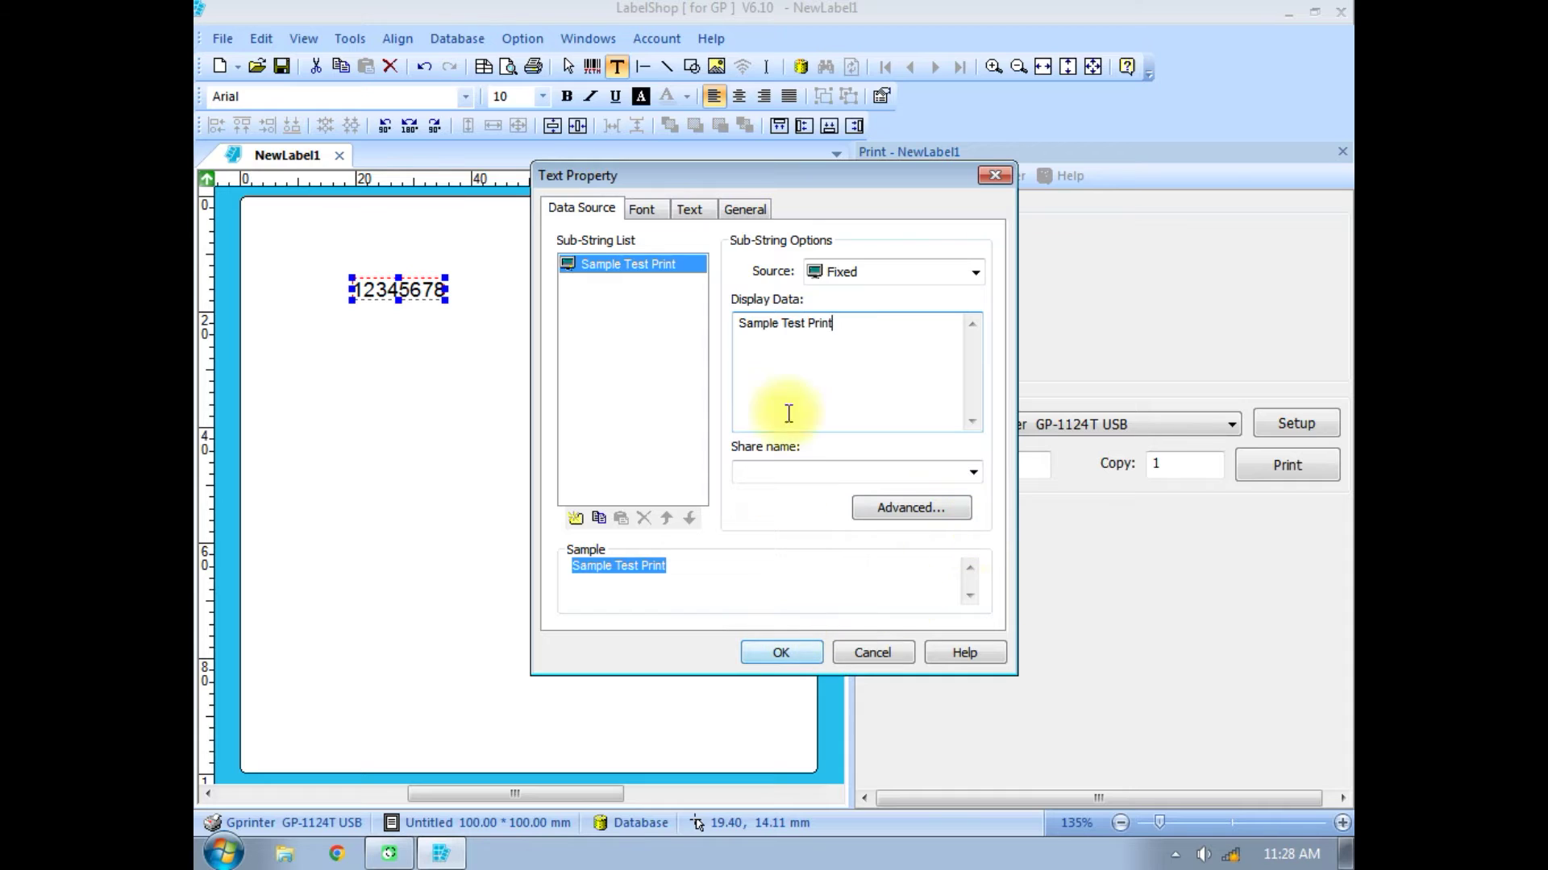
# Set the text object's font to Arial Narrow, Bold, 18 points, and confirm its properties.
pyautogui.click(648, 209)
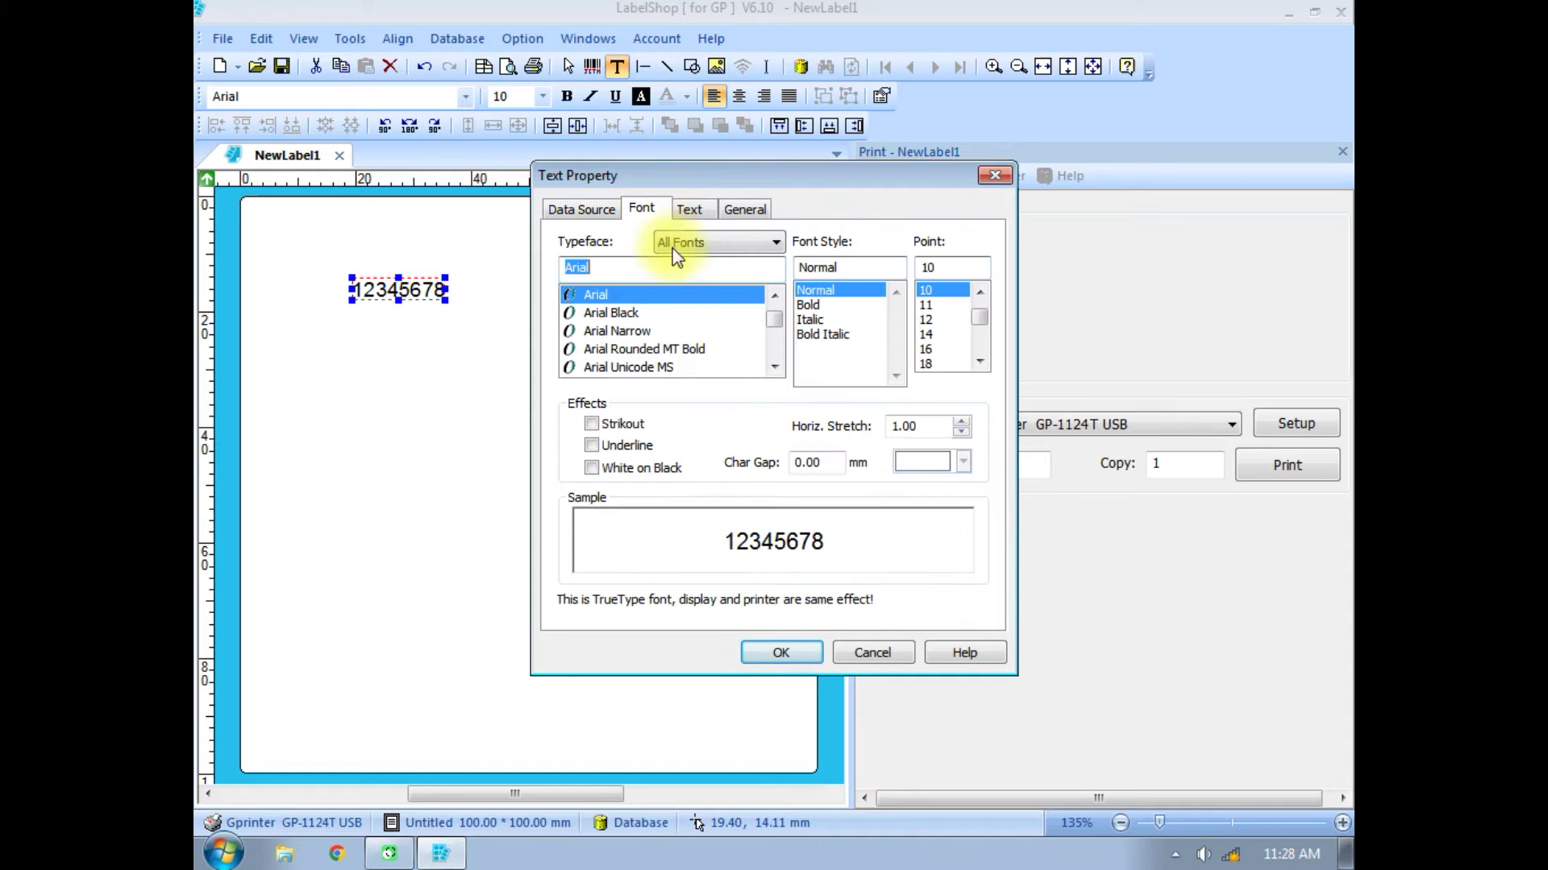
pyautogui.click(621, 330)
pyautogui.click(820, 306)
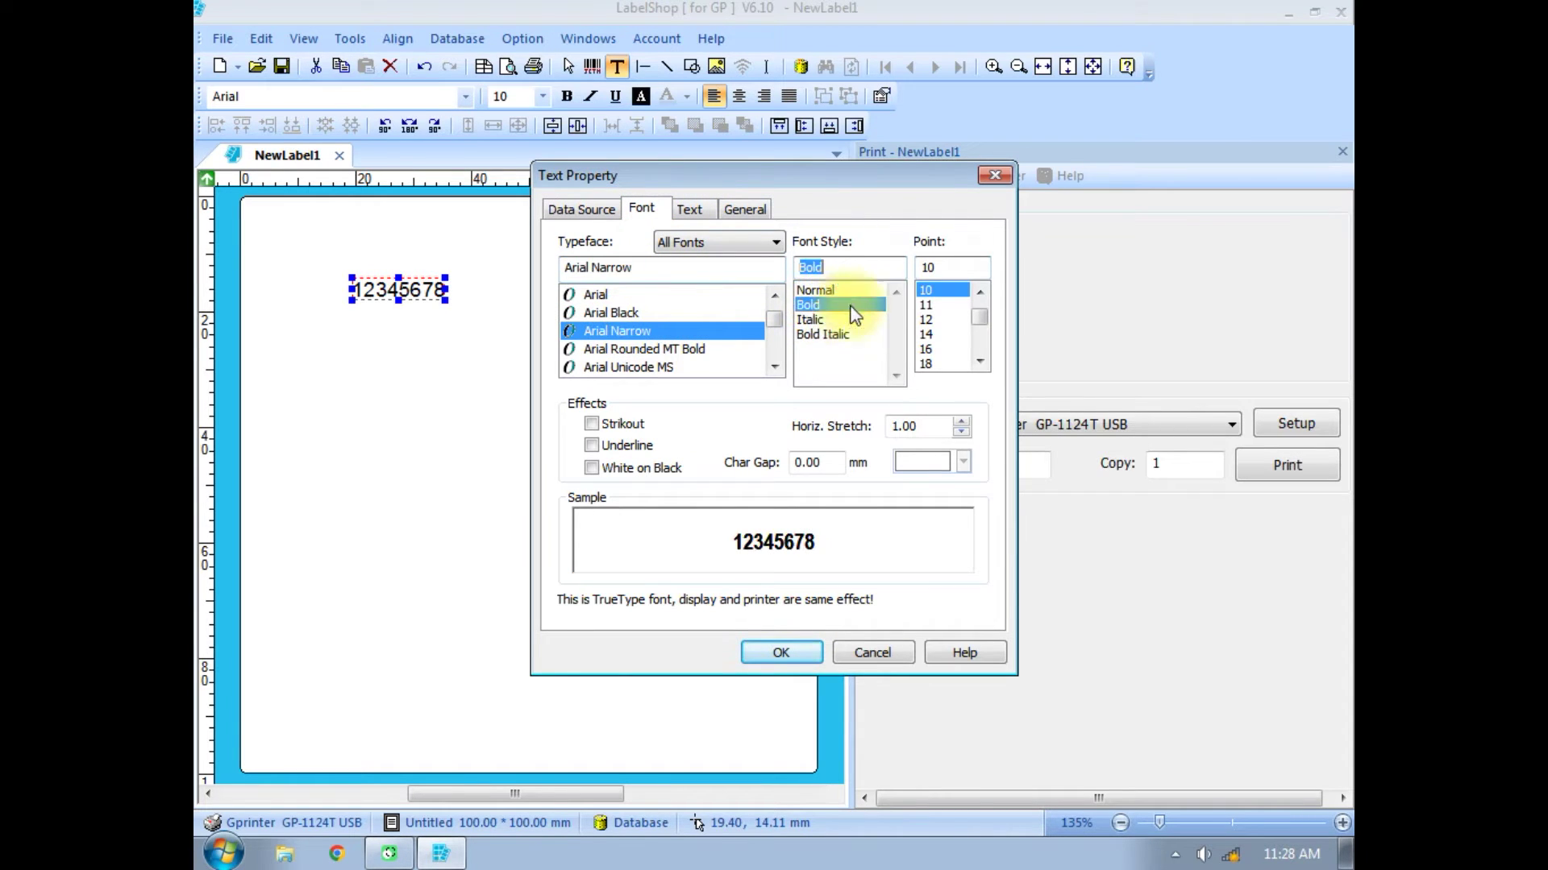
pyautogui.click(928, 364)
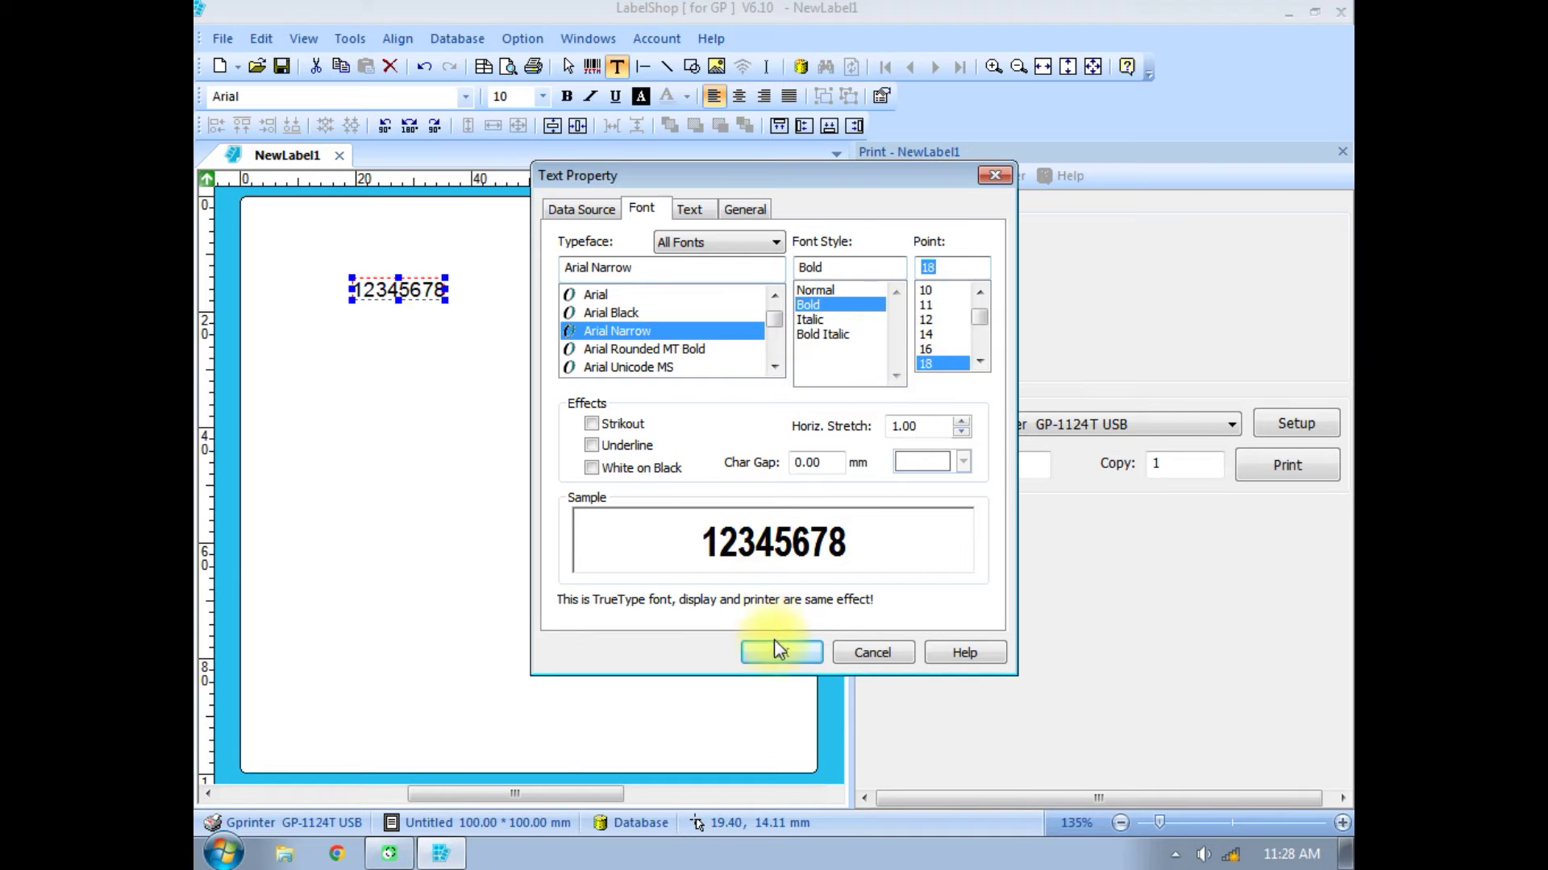
pyautogui.click(585, 209)
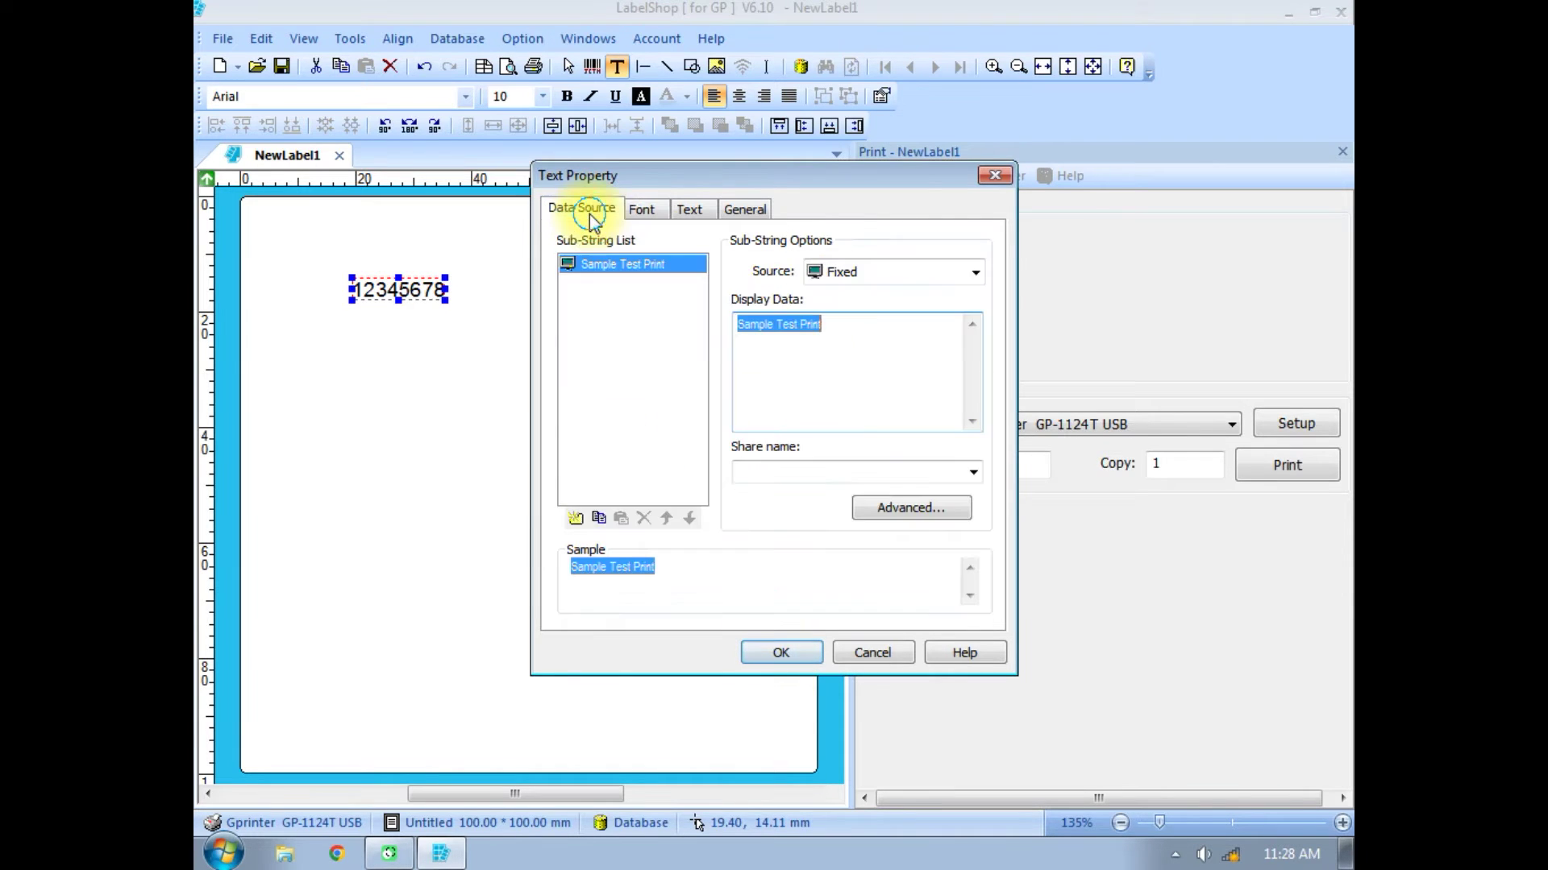
pyautogui.click(786, 650)
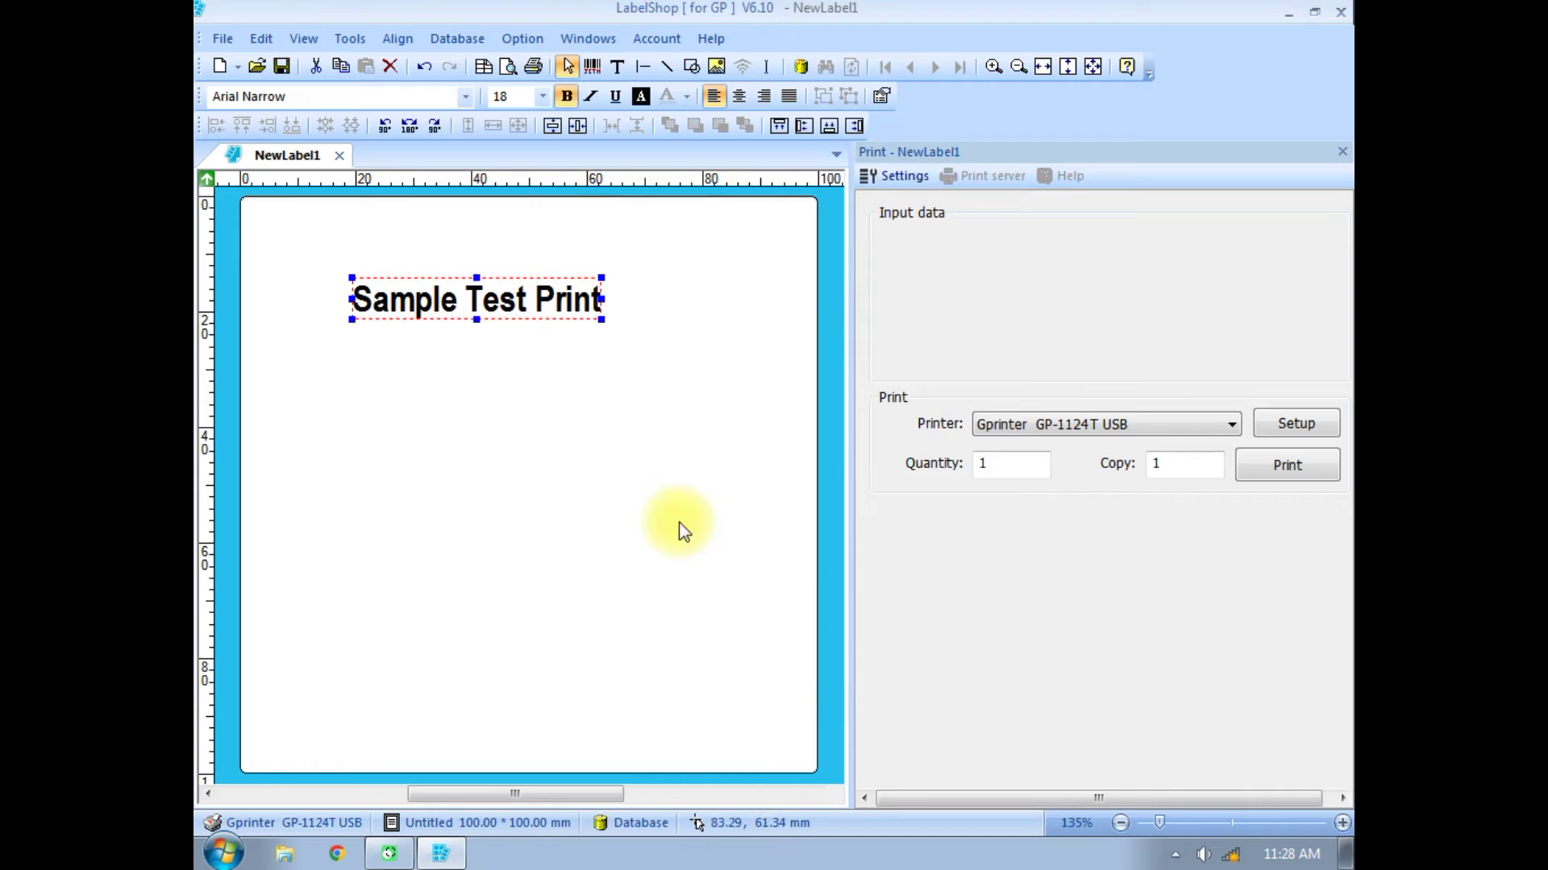
# Enlarge the "Sample Test Print" text to about 33.6 points and centre it horizontally near the label's upper edge.
pyautogui.moveTo(609, 320); pyautogui.dragTo(767, 355)
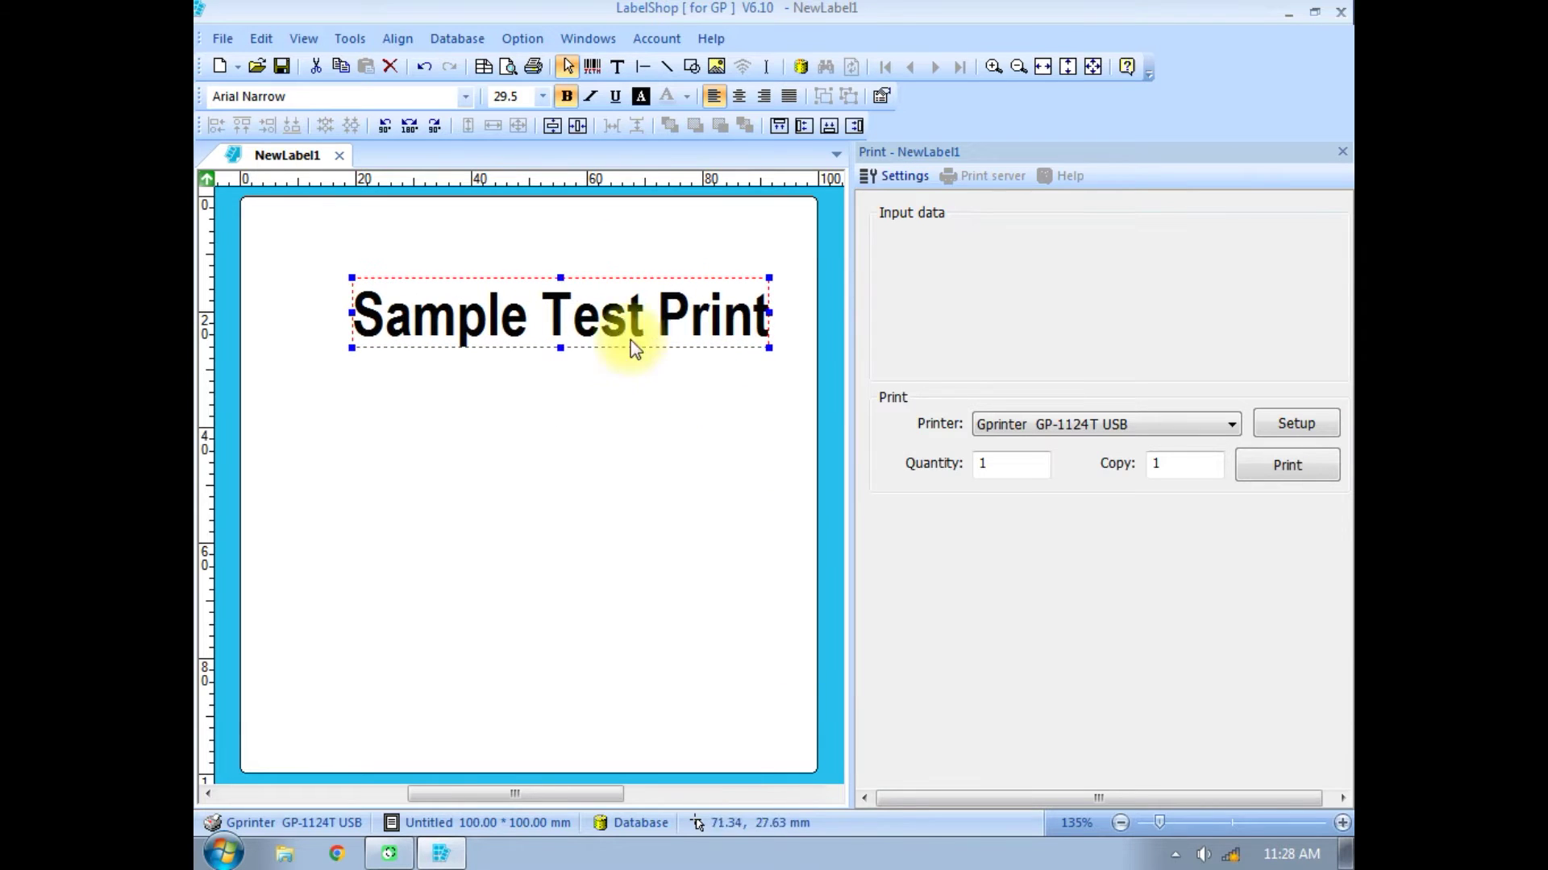
pyautogui.moveTo(587, 311); pyautogui.dragTo(537, 292)
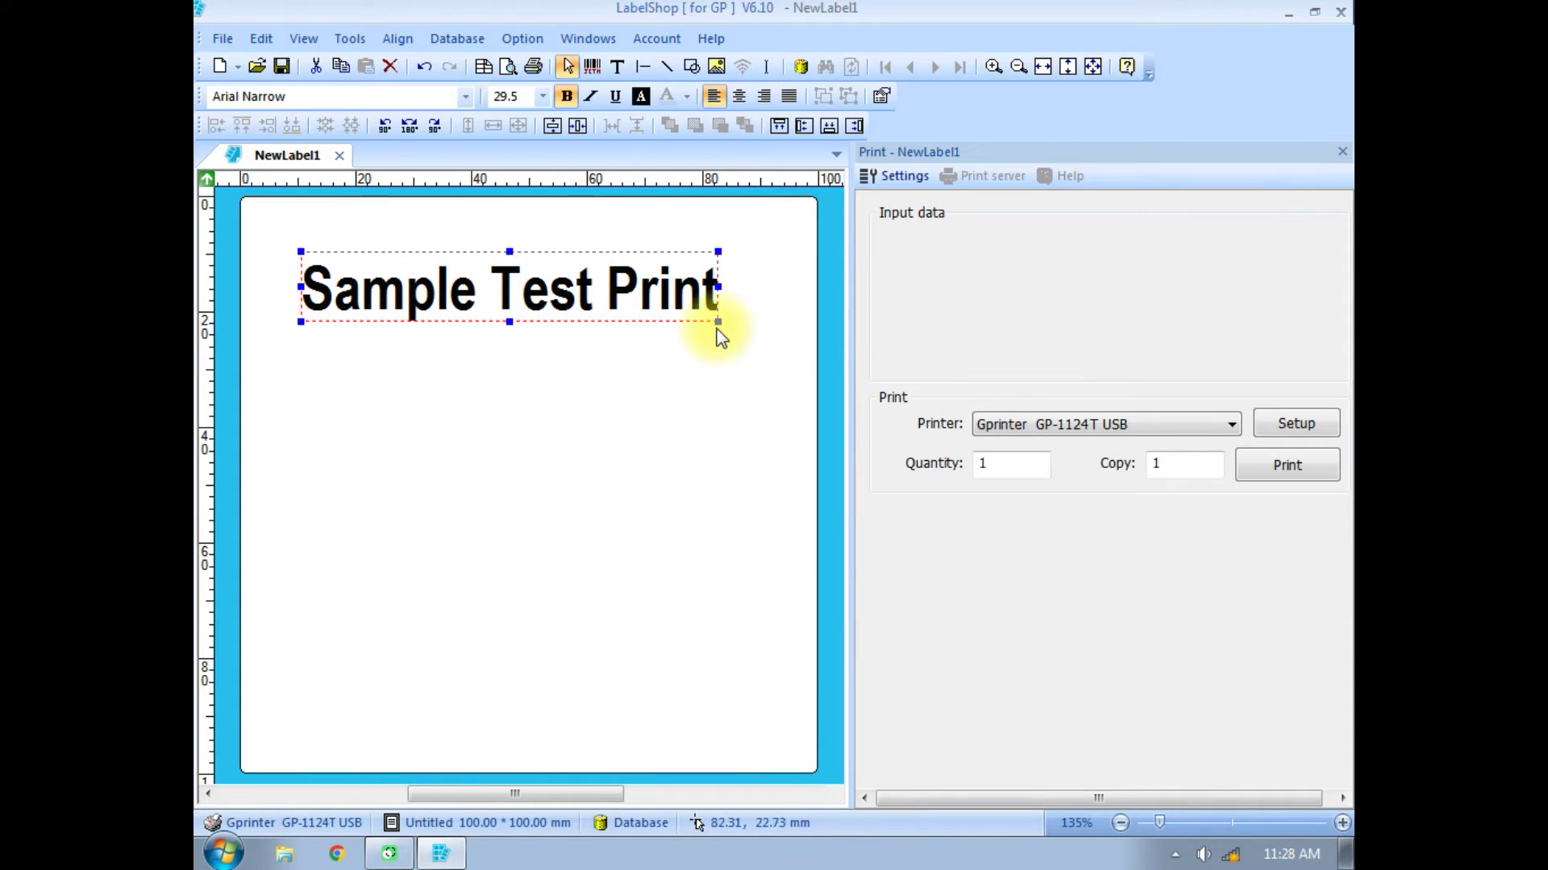
pyautogui.moveTo(719, 328); pyautogui.dragTo(772, 372)
pyautogui.moveTo(685, 286); pyautogui.dragTo(679, 284)
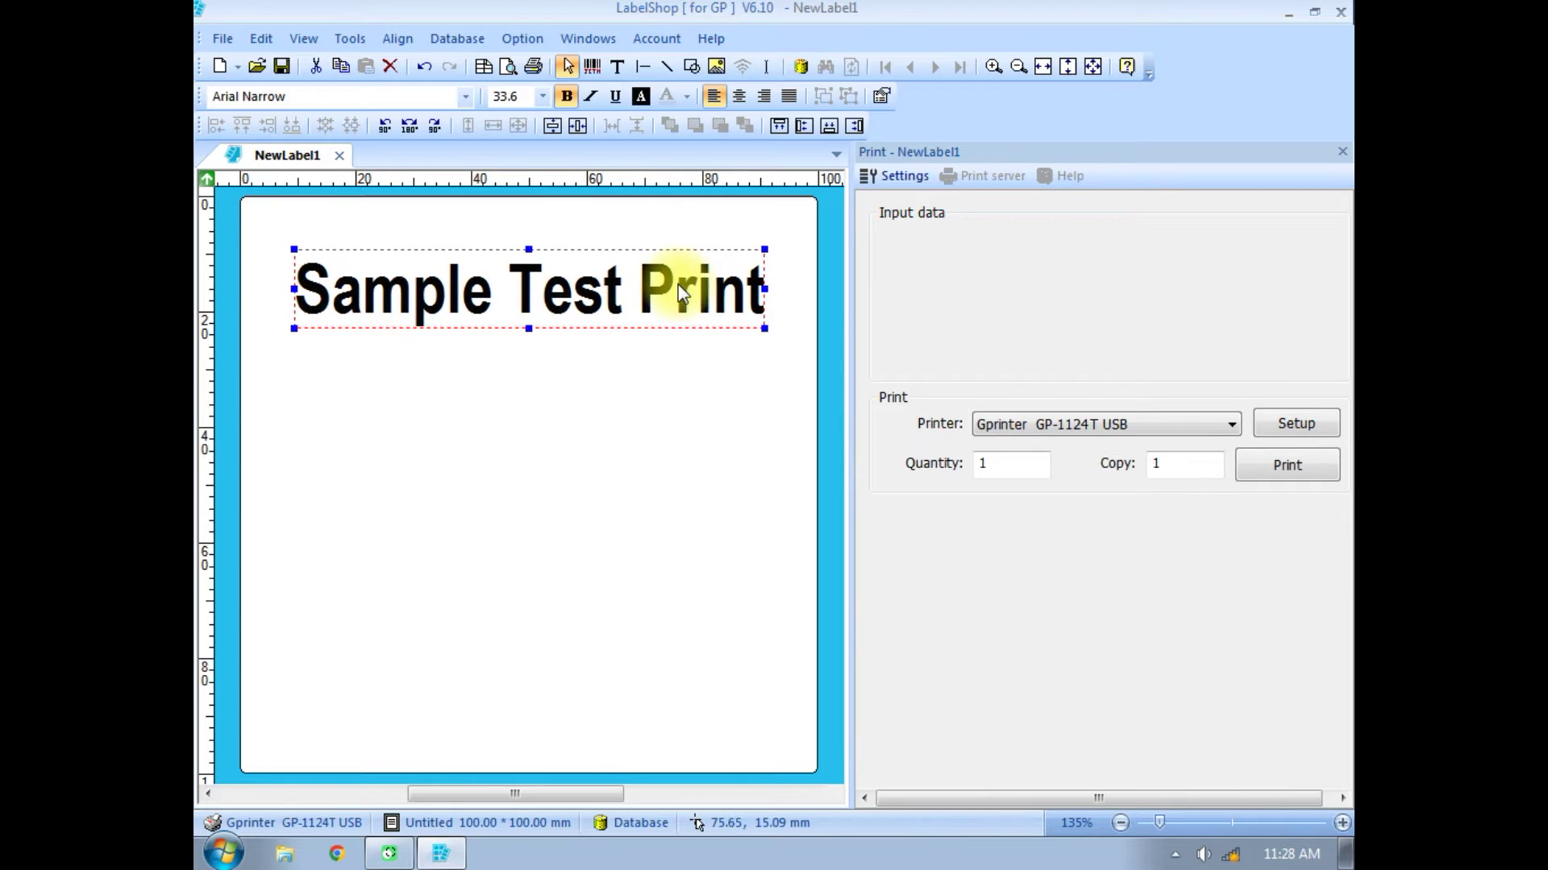
# Add a barcode with the data 12345678 below the heading, enlarging it to about 80 mm wide.
pyautogui.click(591, 67)
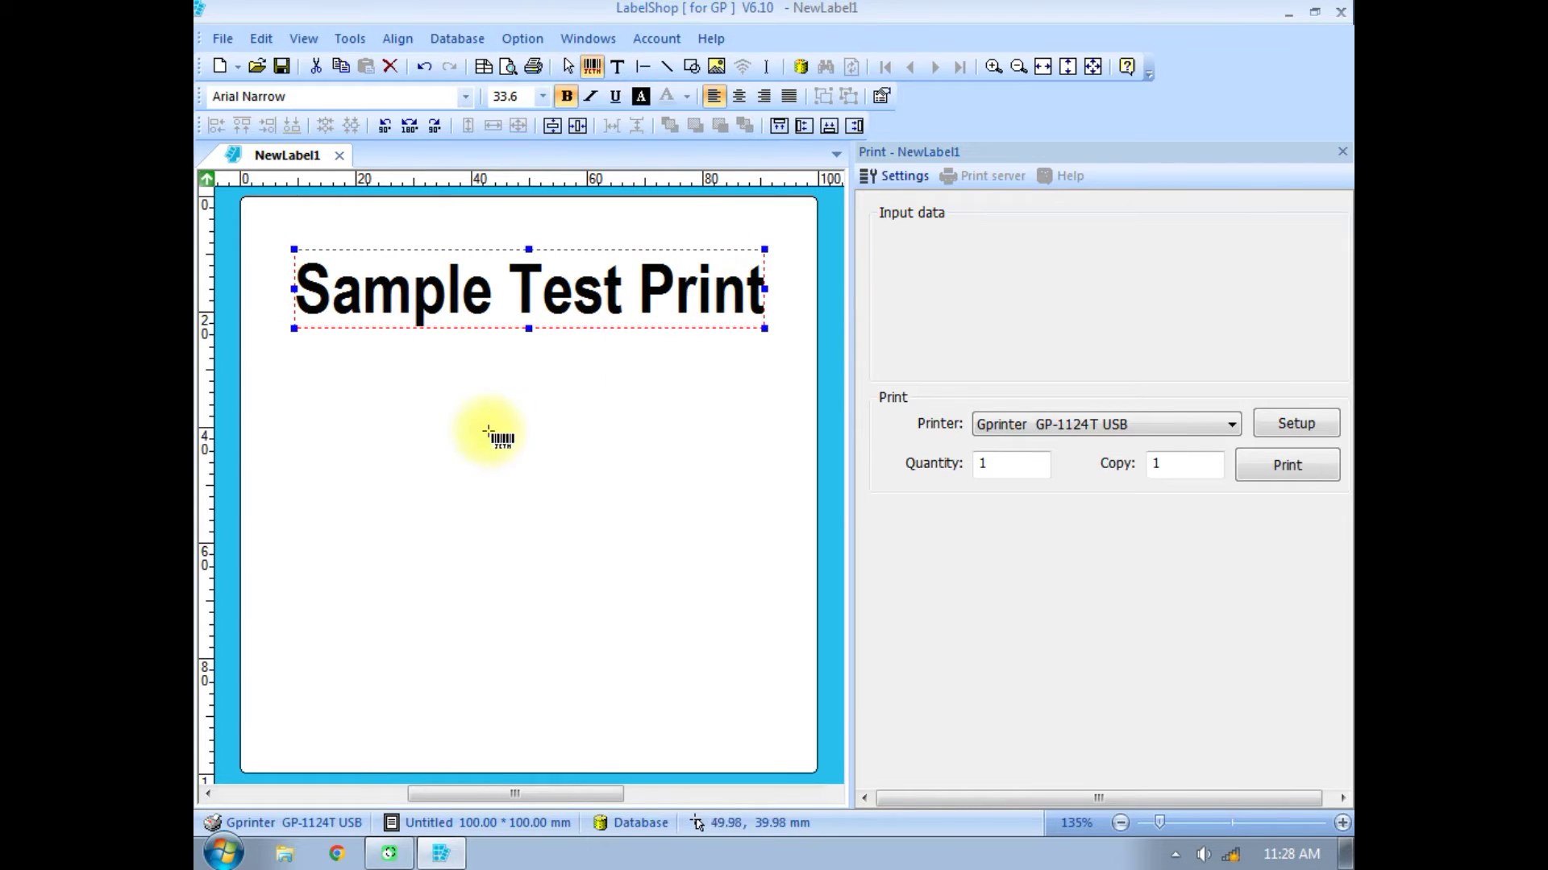
pyautogui.click(307, 386)
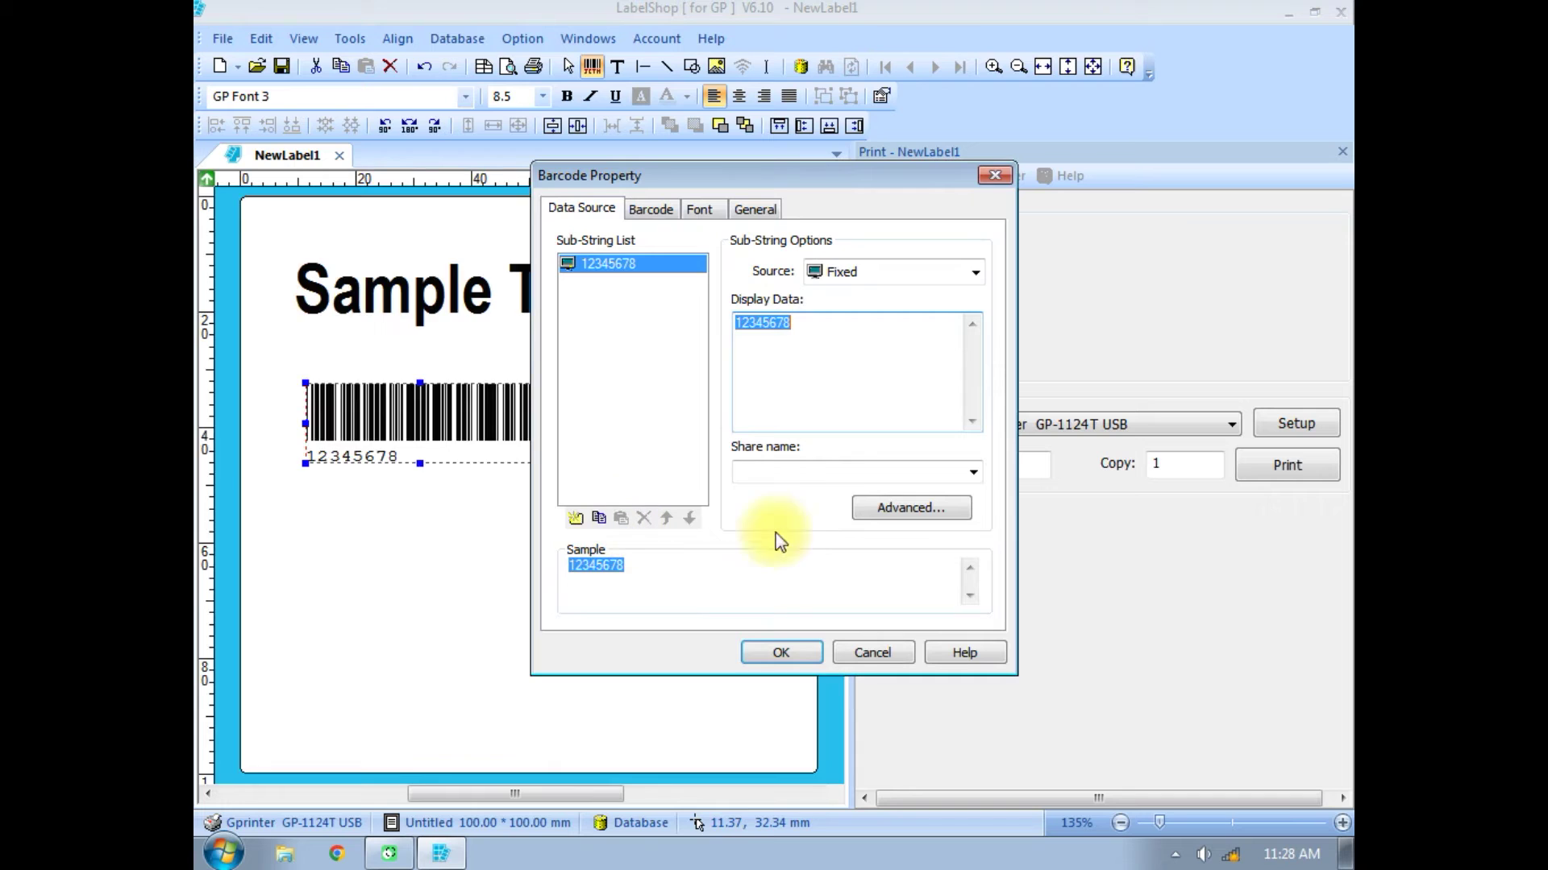
pyautogui.click(795, 651)
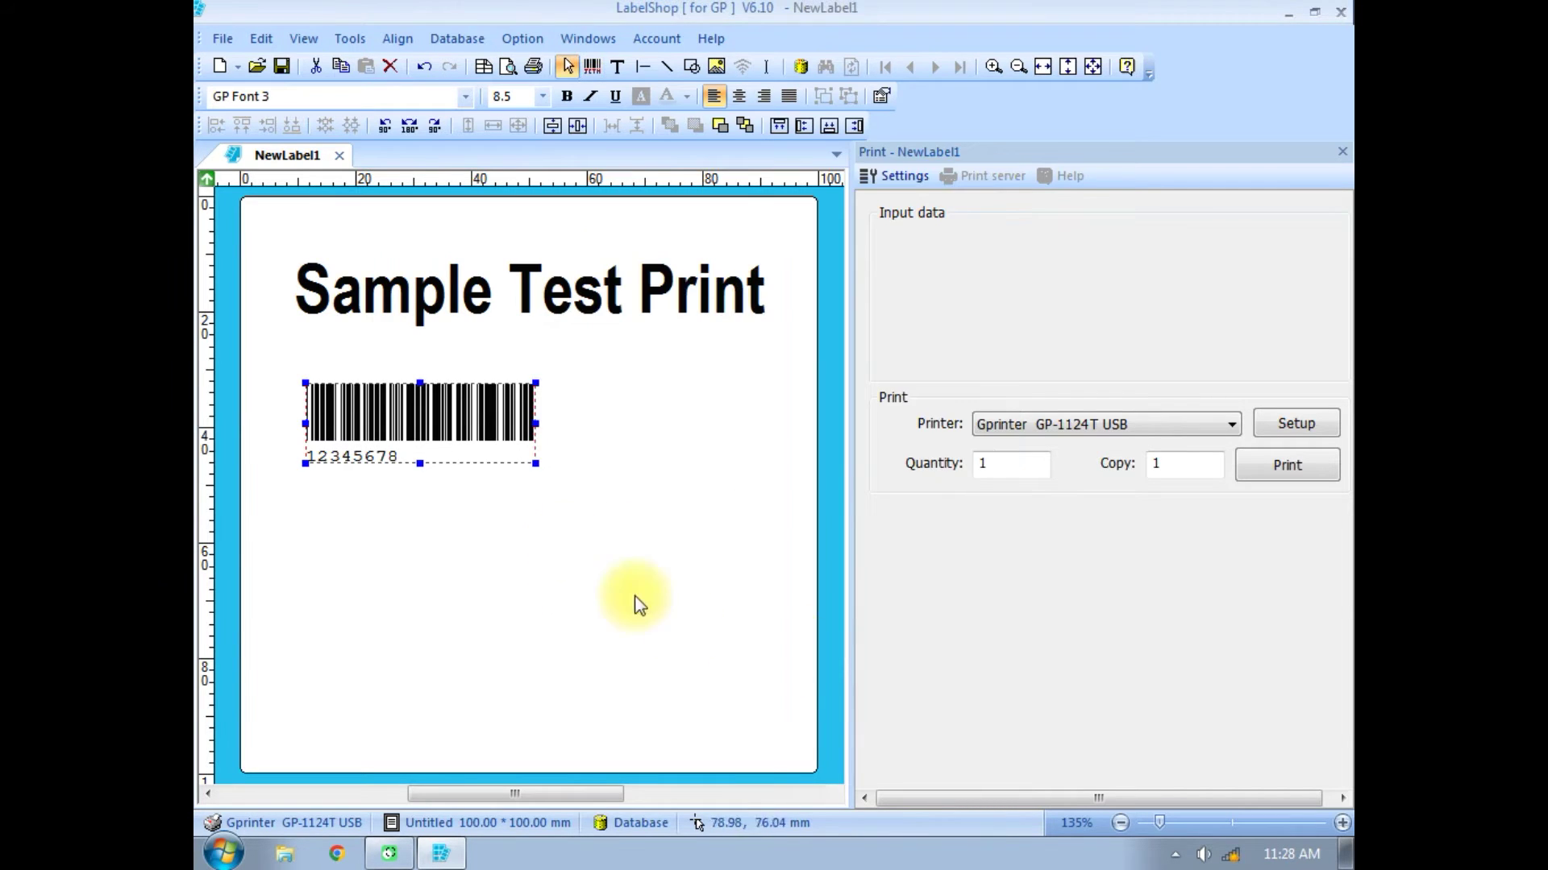
pyautogui.moveTo(532, 462); pyautogui.dragTo(753, 605)
pyautogui.moveTo(563, 449)
pyautogui.mouseDown()
pyautogui.moveTo(568, 501)
pyautogui.moveTo(555, 441)
pyautogui.mouseUp()
# Duplicate the "Sample Test Print" heading and place the copy below the barcode.
pyautogui.click(520, 294)
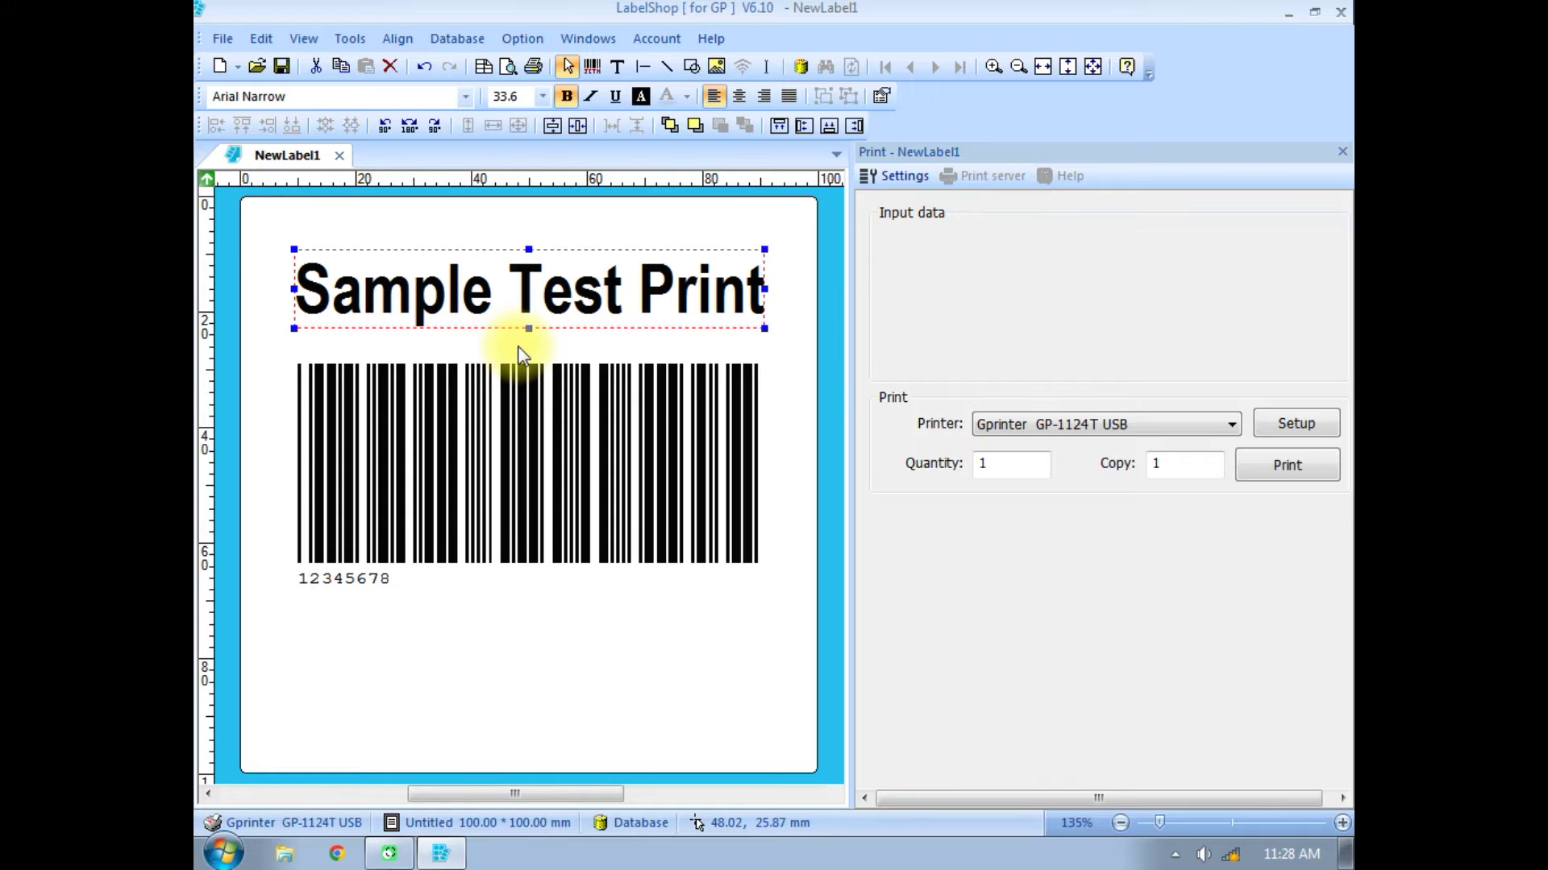
pyautogui.hotkey('ctrl', 'c')
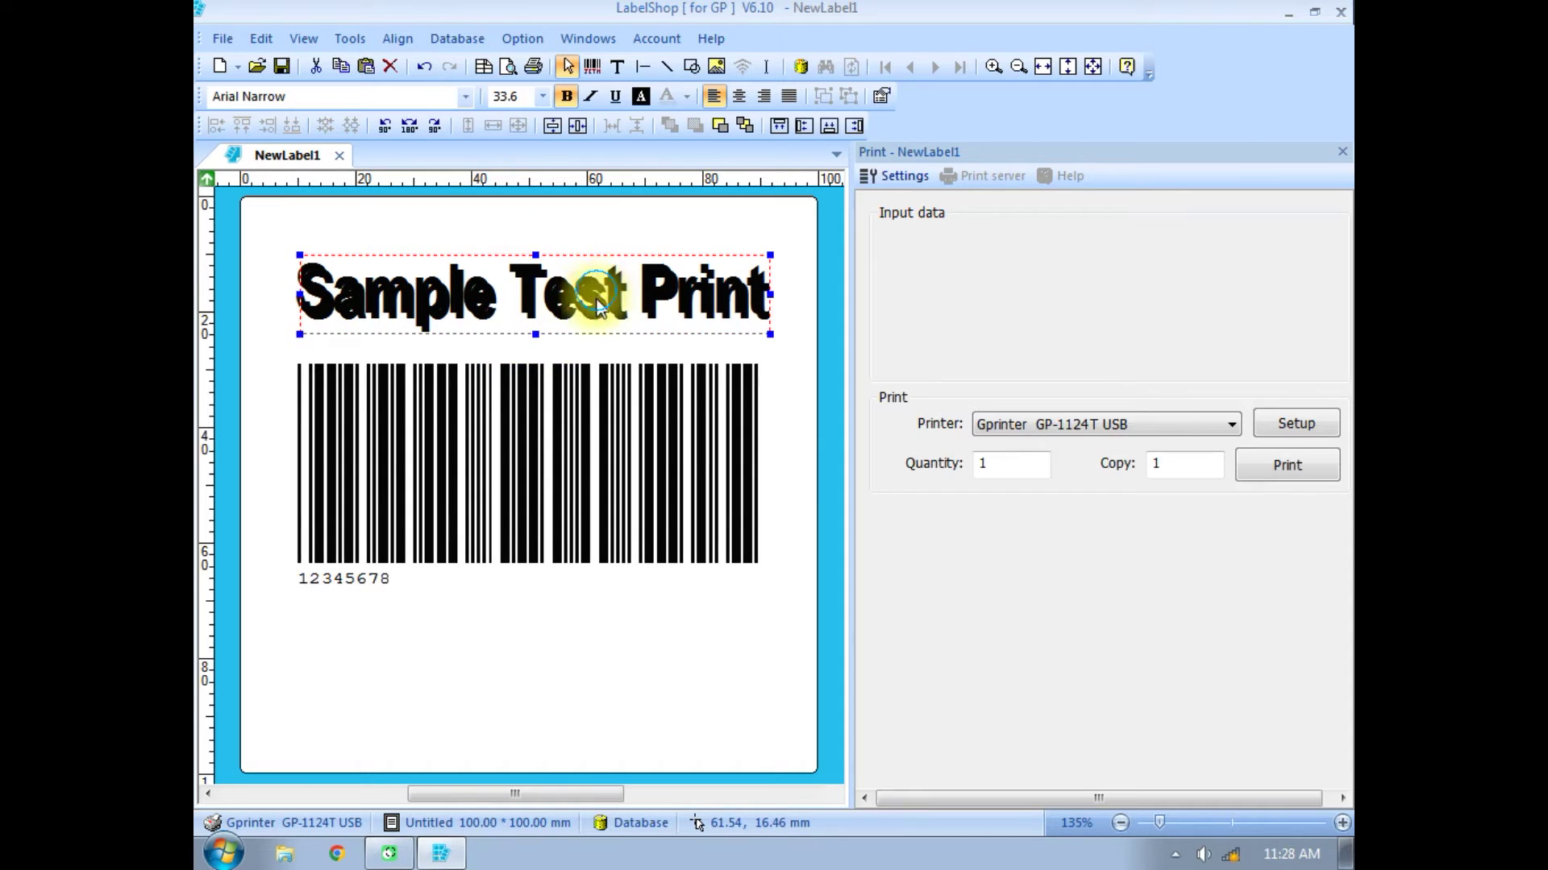
pyautogui.hotkey('ctrl', 'v')
pyautogui.moveTo(584, 641); pyautogui.dragTo(598, 675)
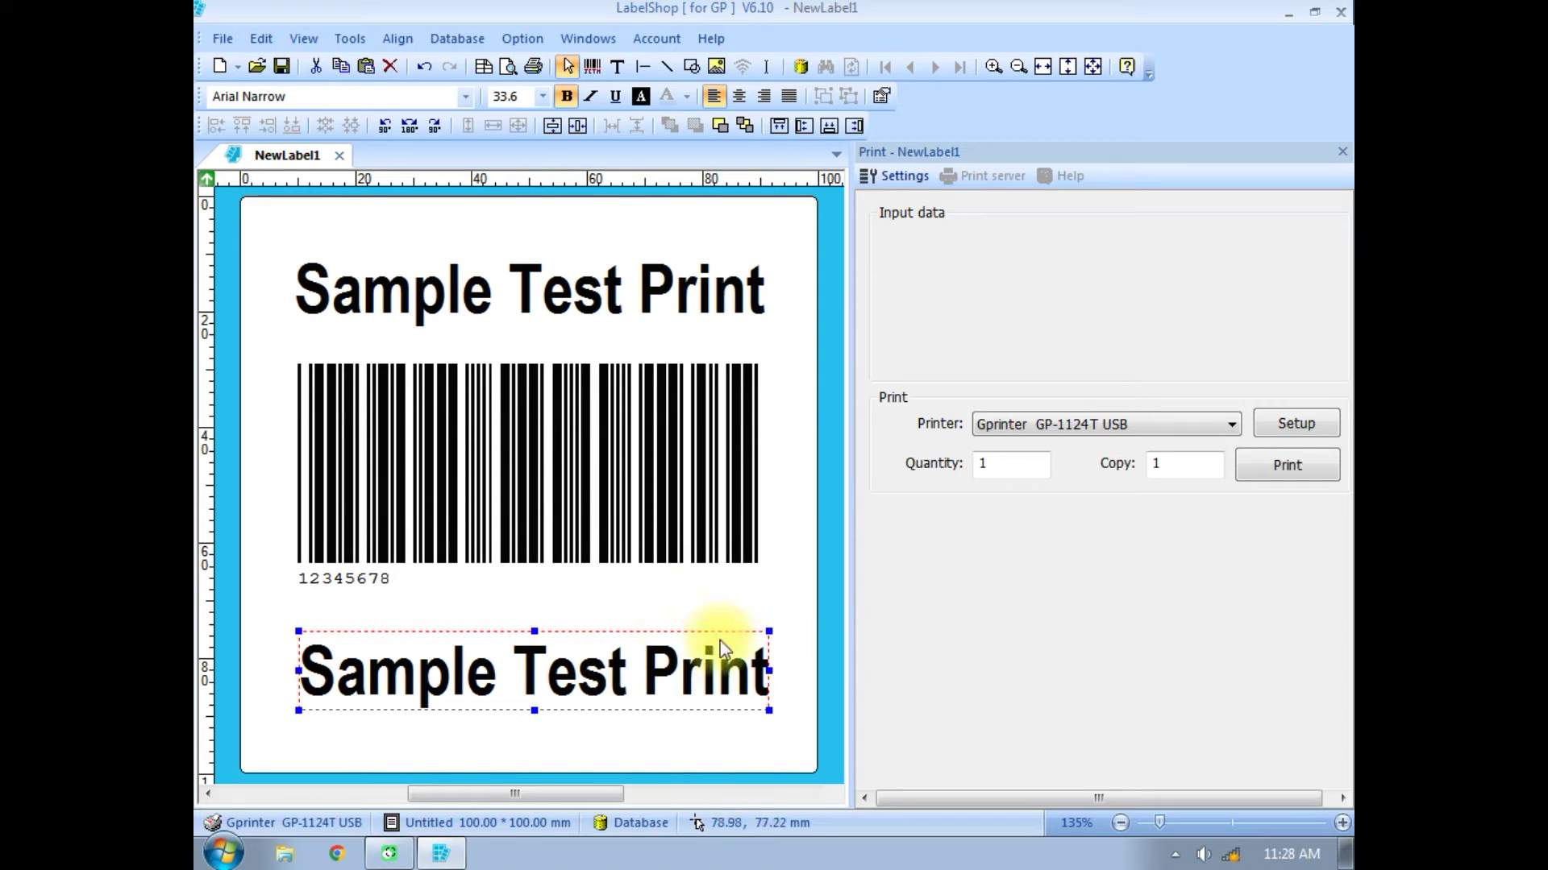
# Print the label on the Gprinter GP-1124T USB with quantity 1 and copy 1.
pyautogui.click(1193, 472)
pyautogui.doubleClick(1192, 468)
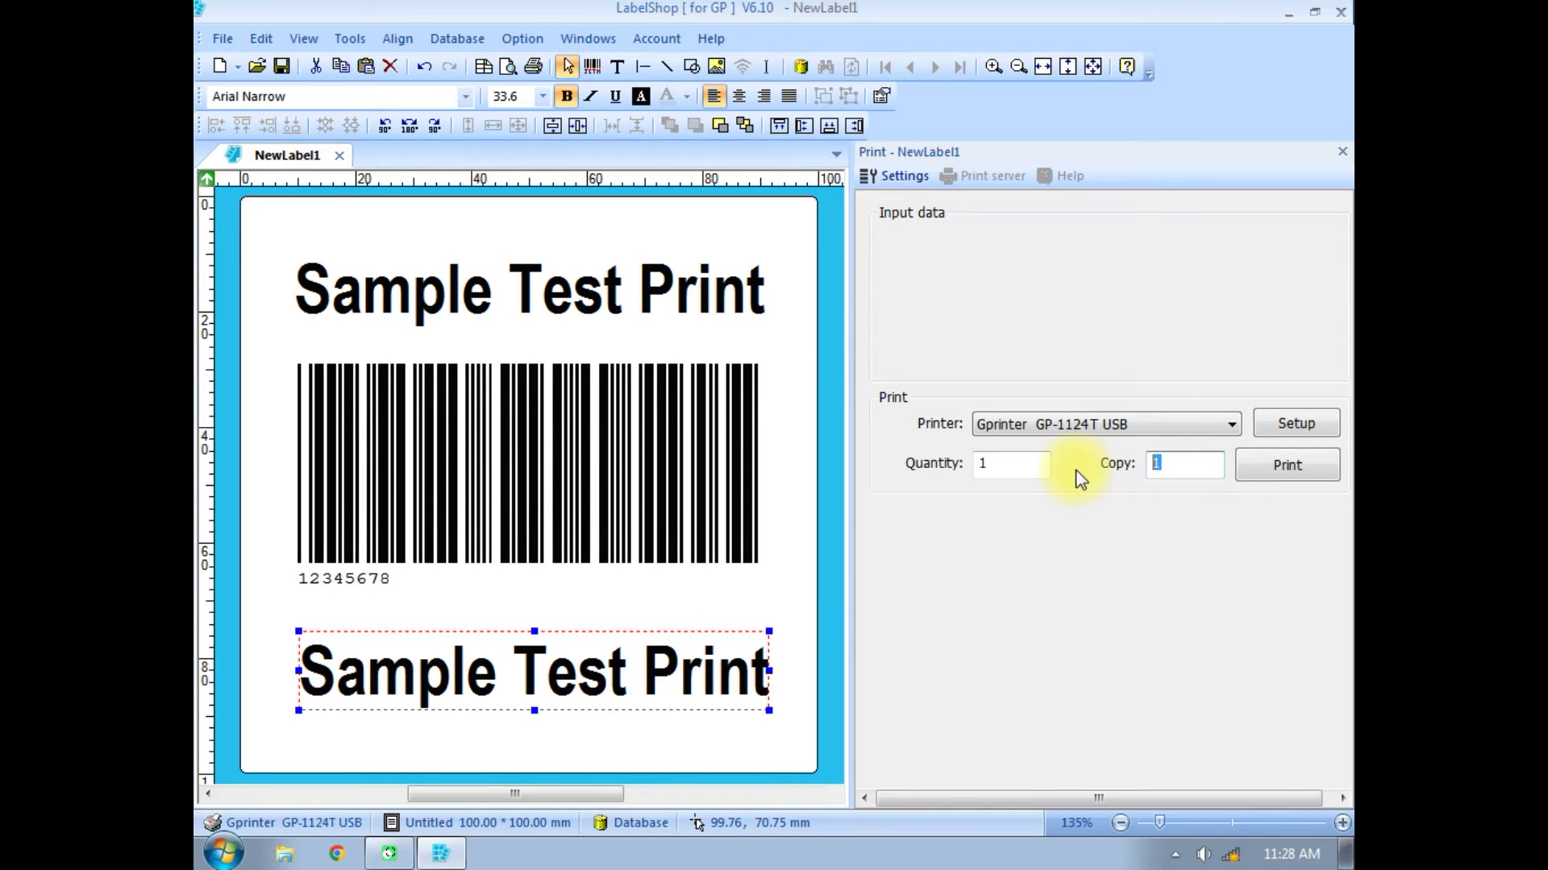
pyautogui.click(1284, 467)
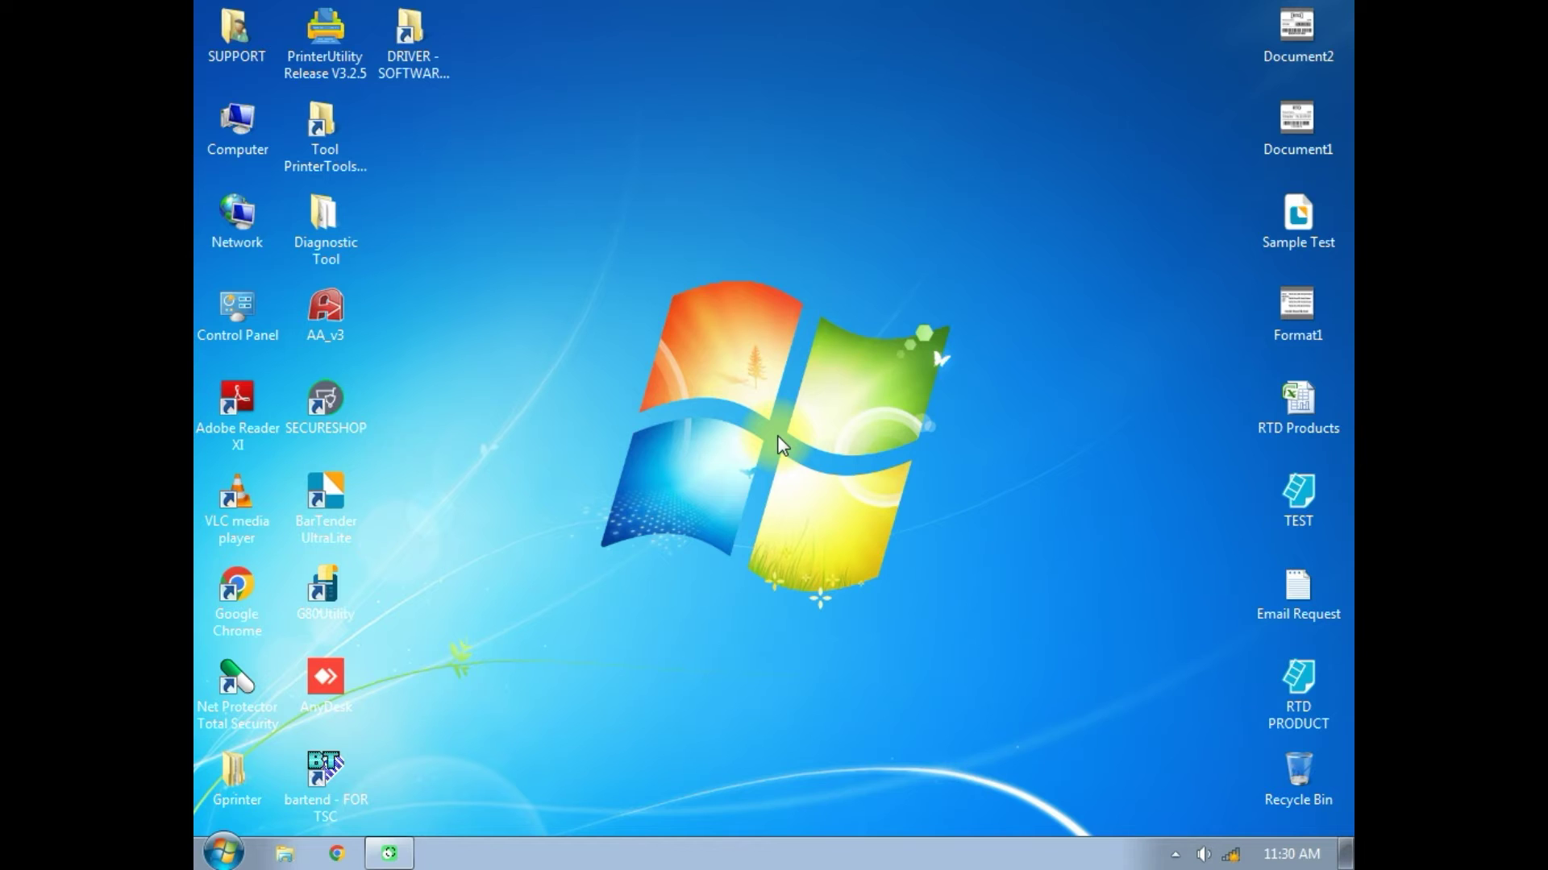
# Switch to BarTender UltraLite and start a new document from a blank template with Gprinter GP-1124T USB as its printer.
pyautogui.click(223, 852)
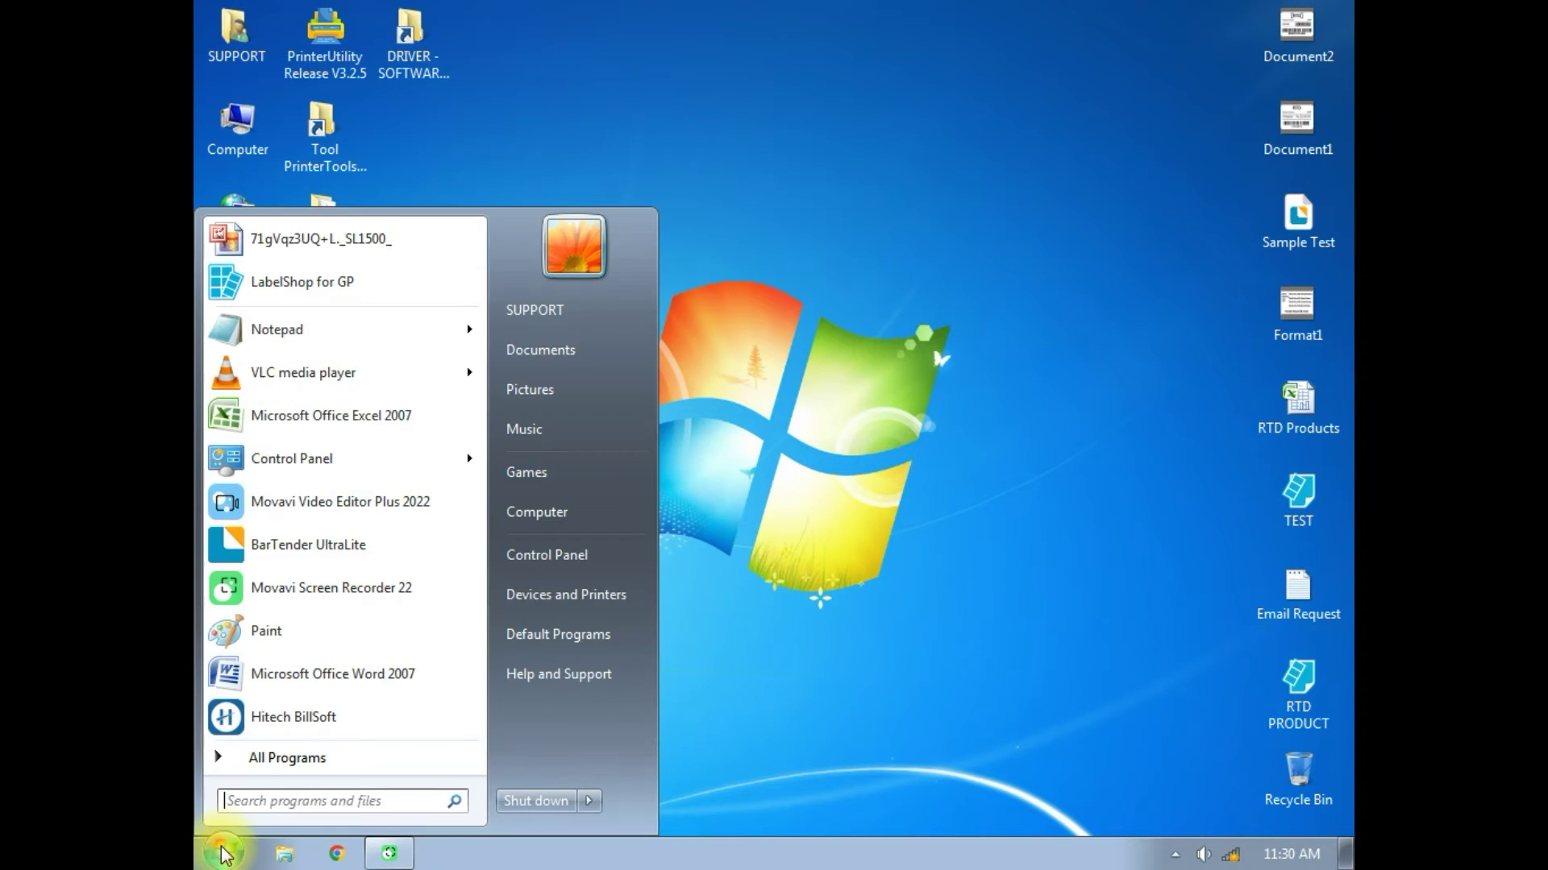
pyautogui.click(326, 549)
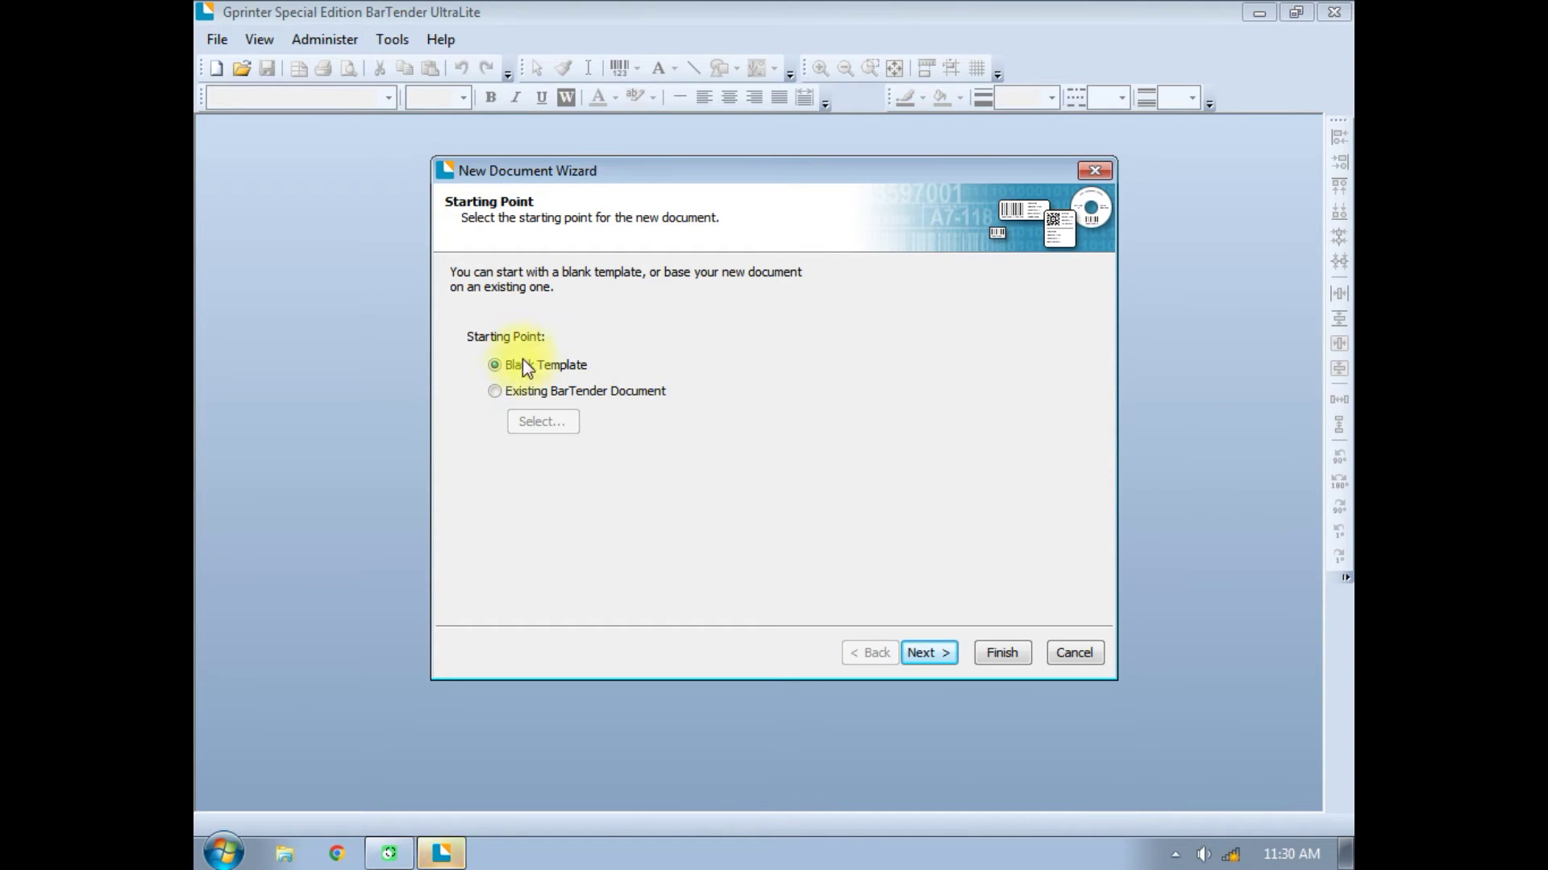
pyautogui.click(925, 650)
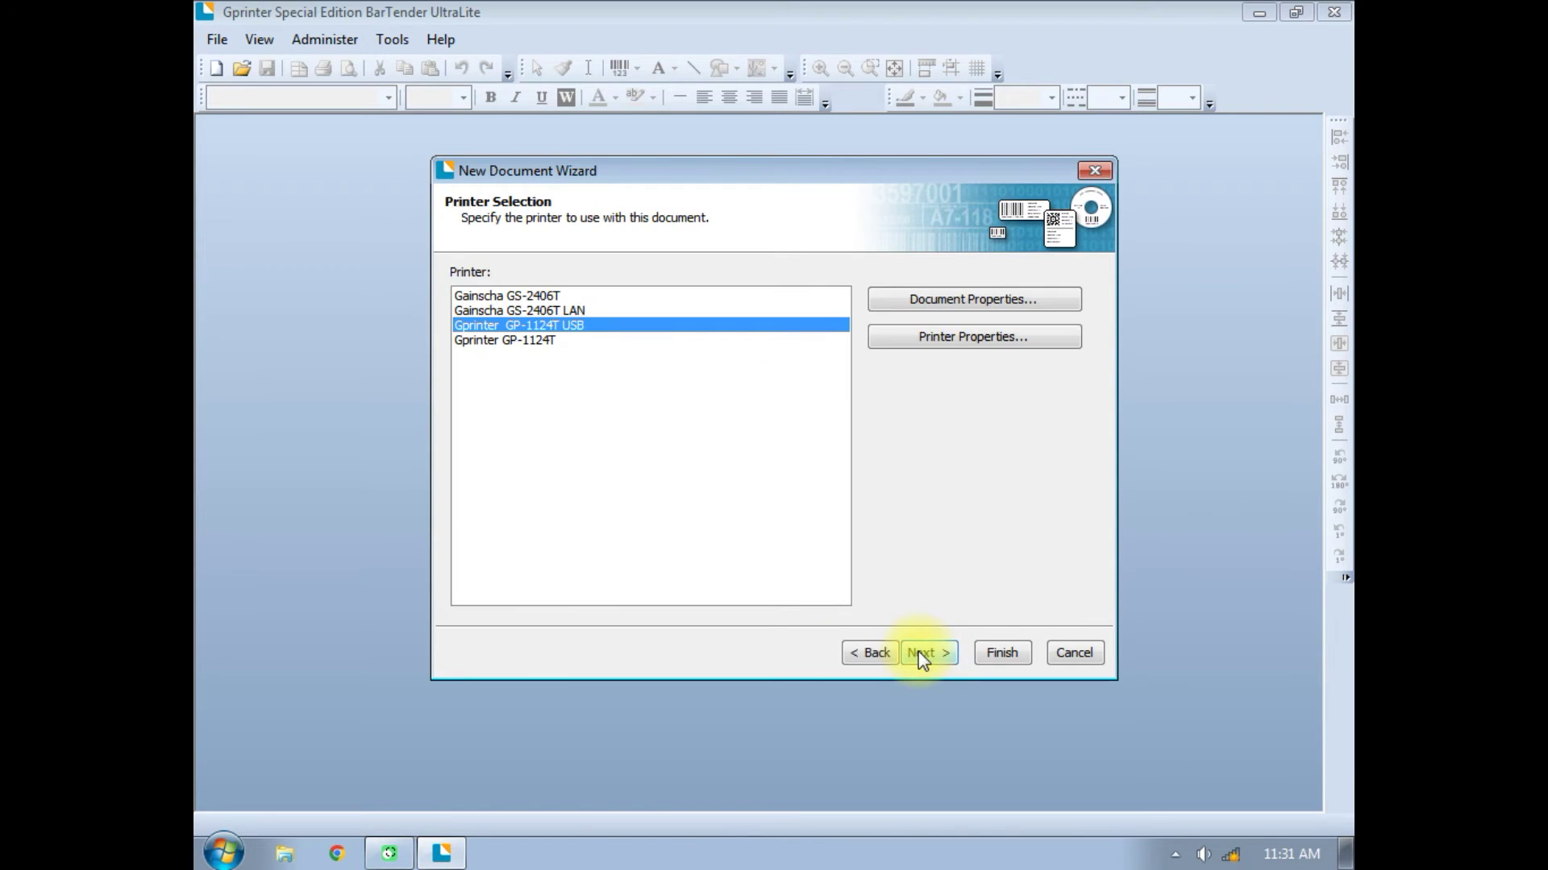
pyautogui.click(545, 314)
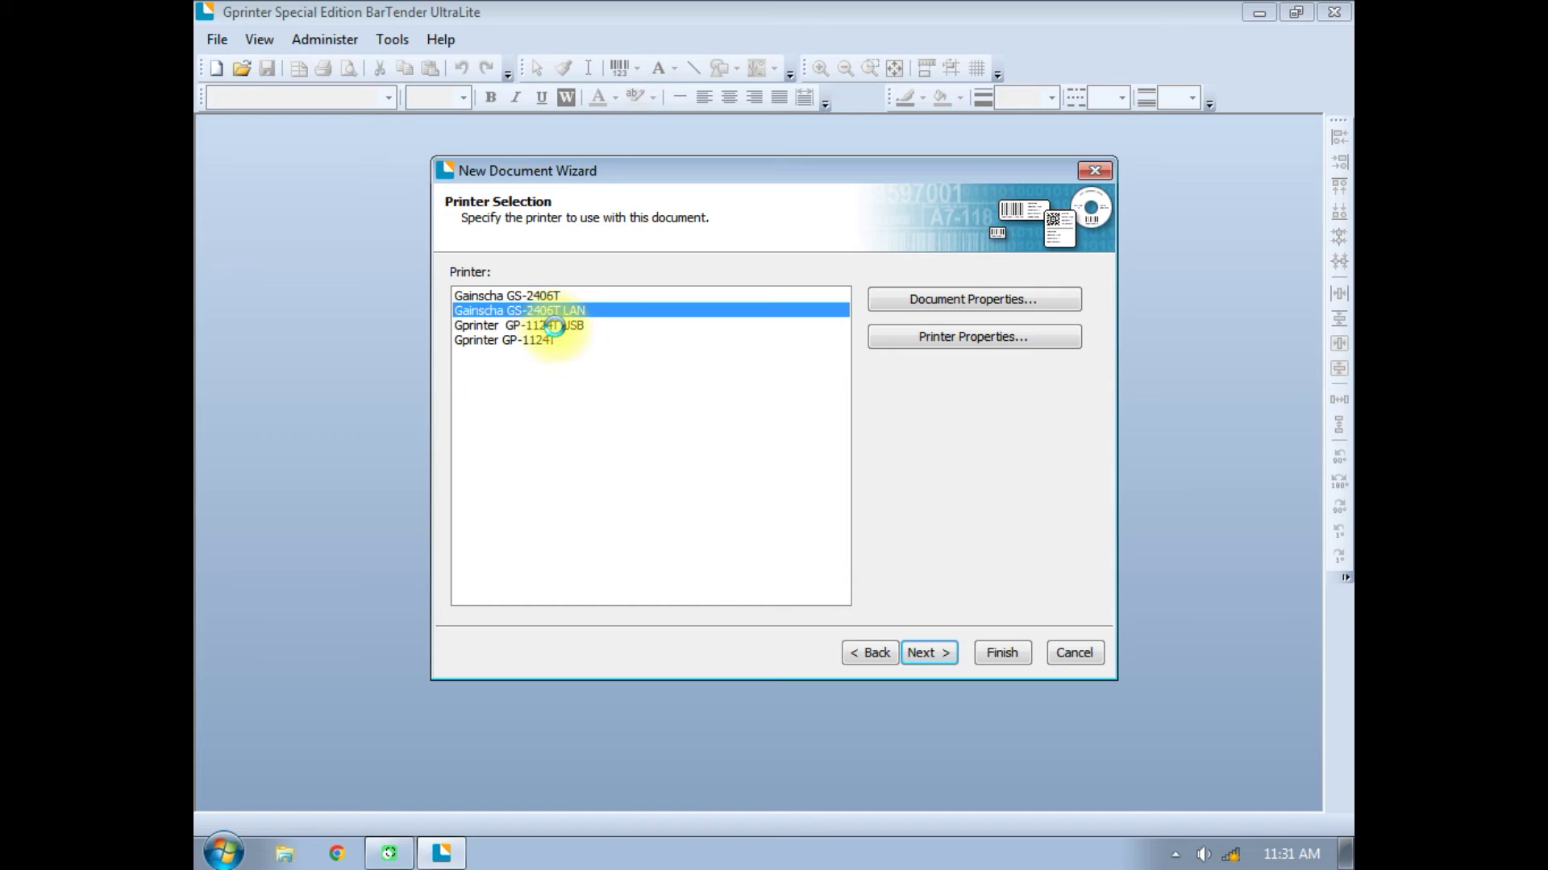
pyautogui.click(554, 326)
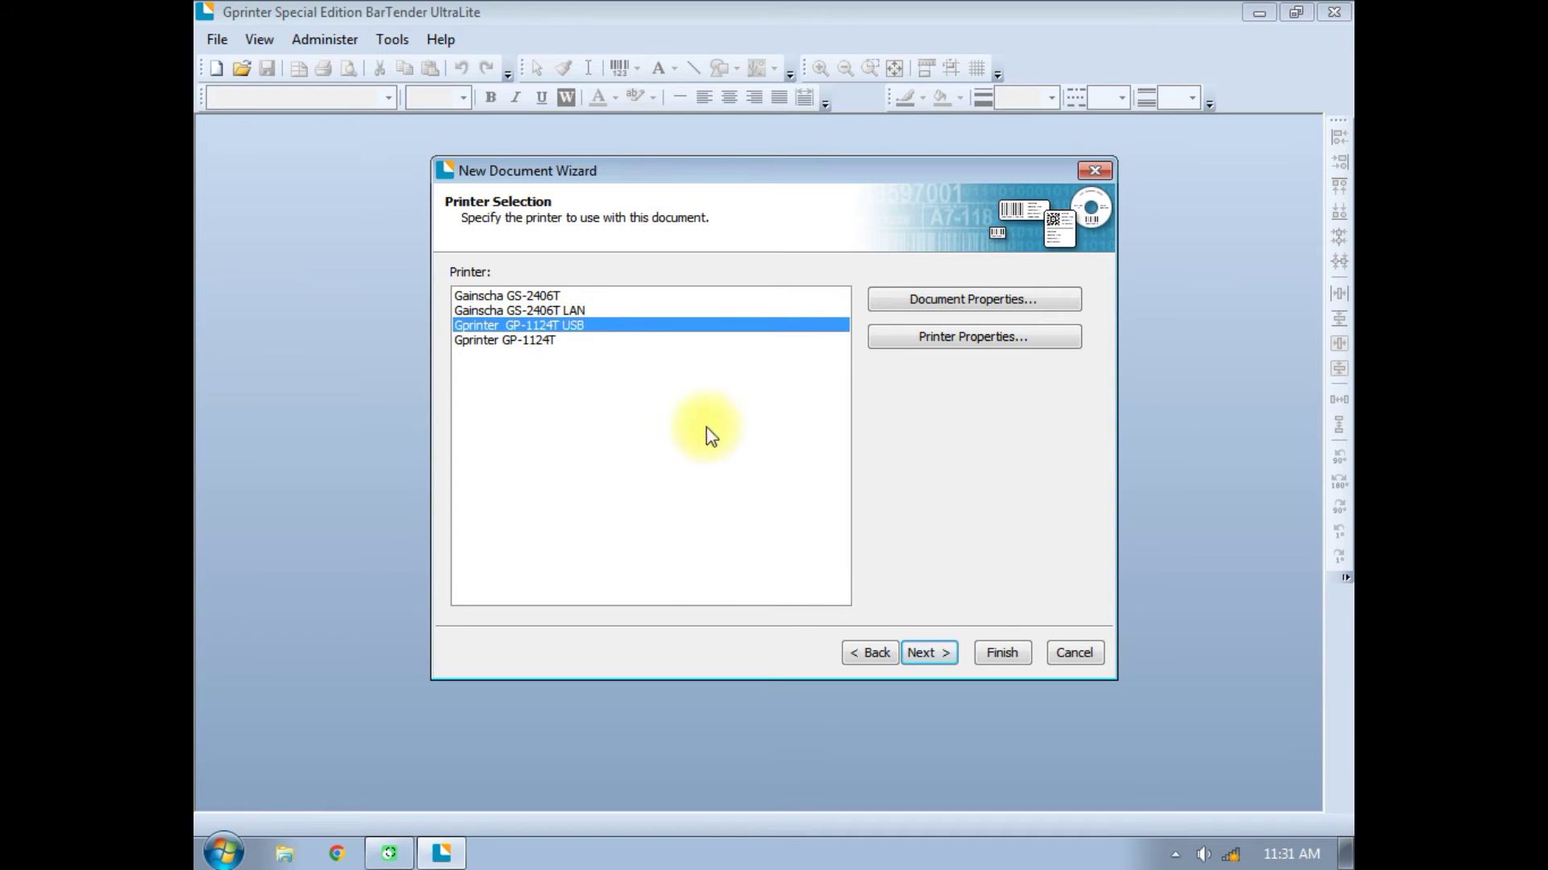
pyautogui.click(946, 649)
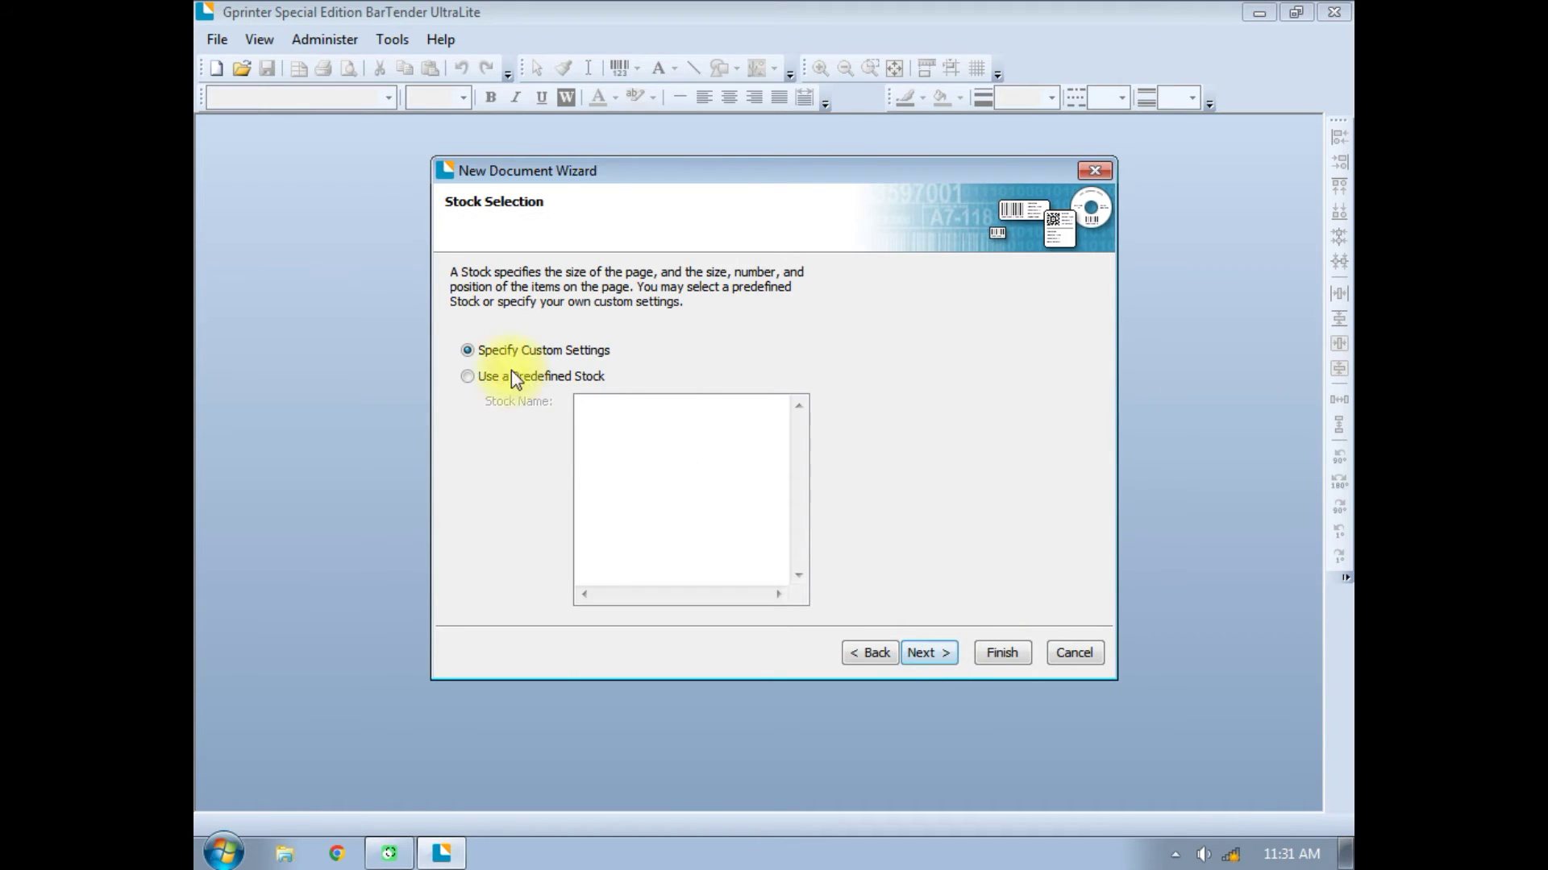
# Create the document with custom stock settings and a portrait template 4.0 inches wide by 4.0 inches high, without background features.
pyautogui.click(943, 655)
pyautogui.click(571, 295)
pyautogui.moveTo(570, 295); pyautogui.dragTo(461, 322)
pyautogui.press('Tab')
pyautogui.press('Tab')
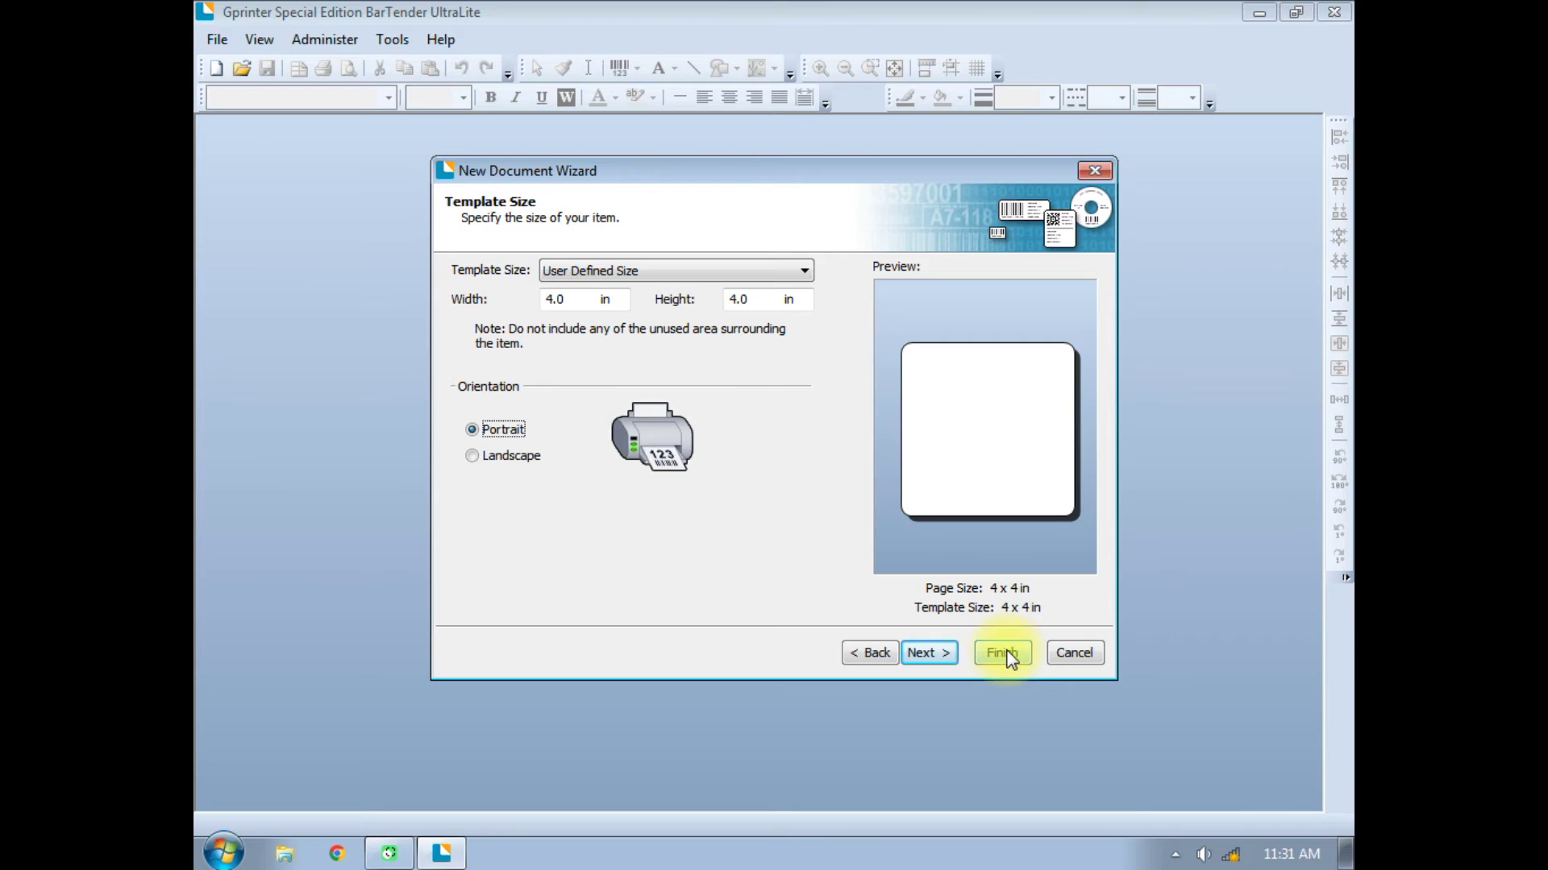
pyautogui.click(930, 652)
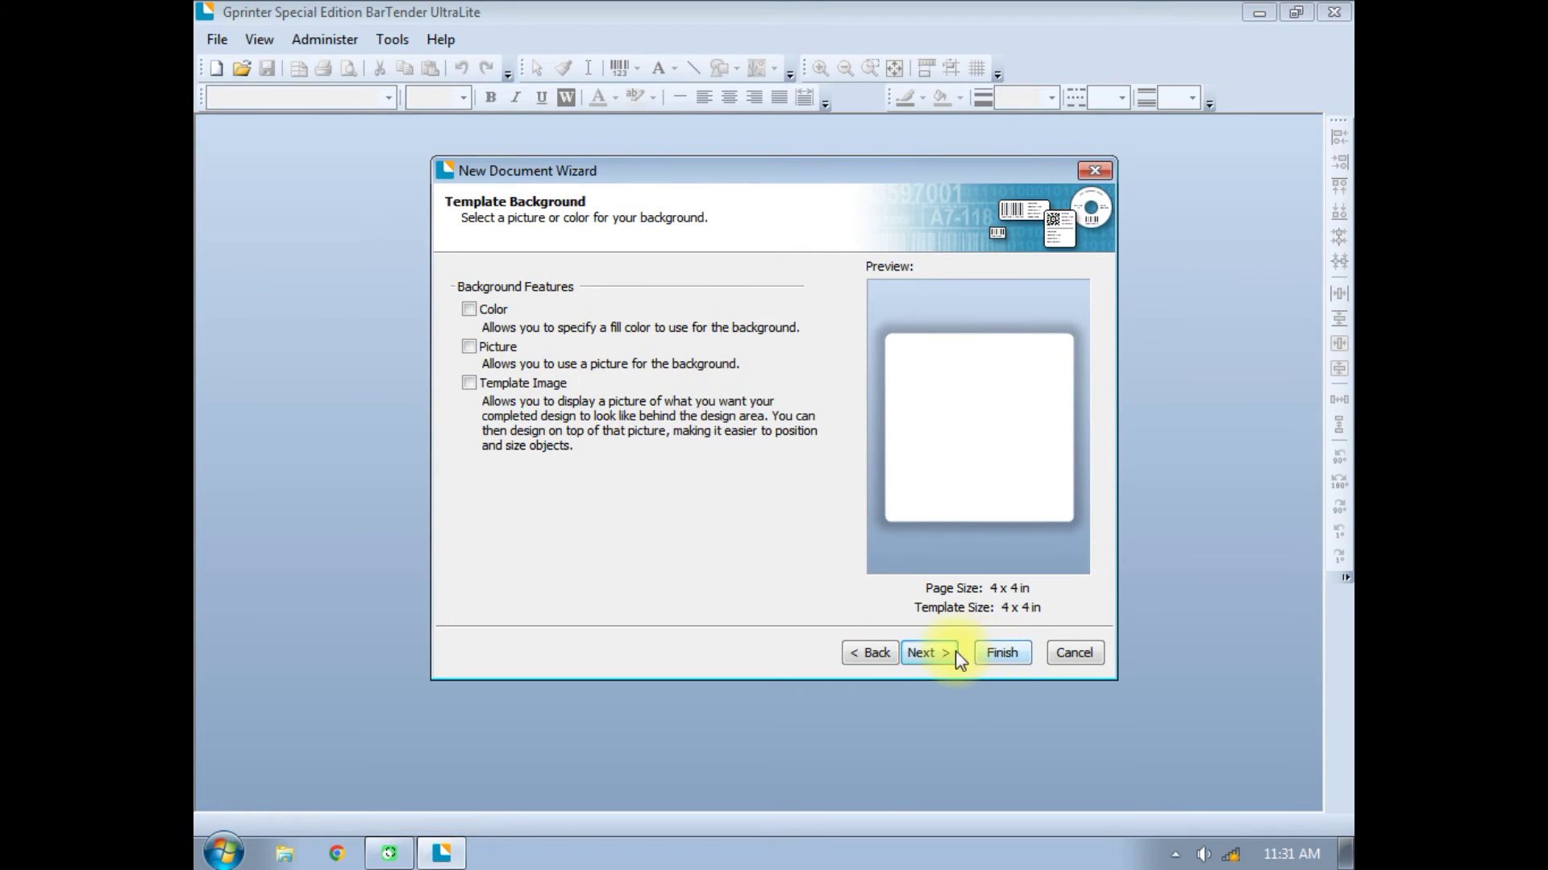
pyautogui.click(946, 652)
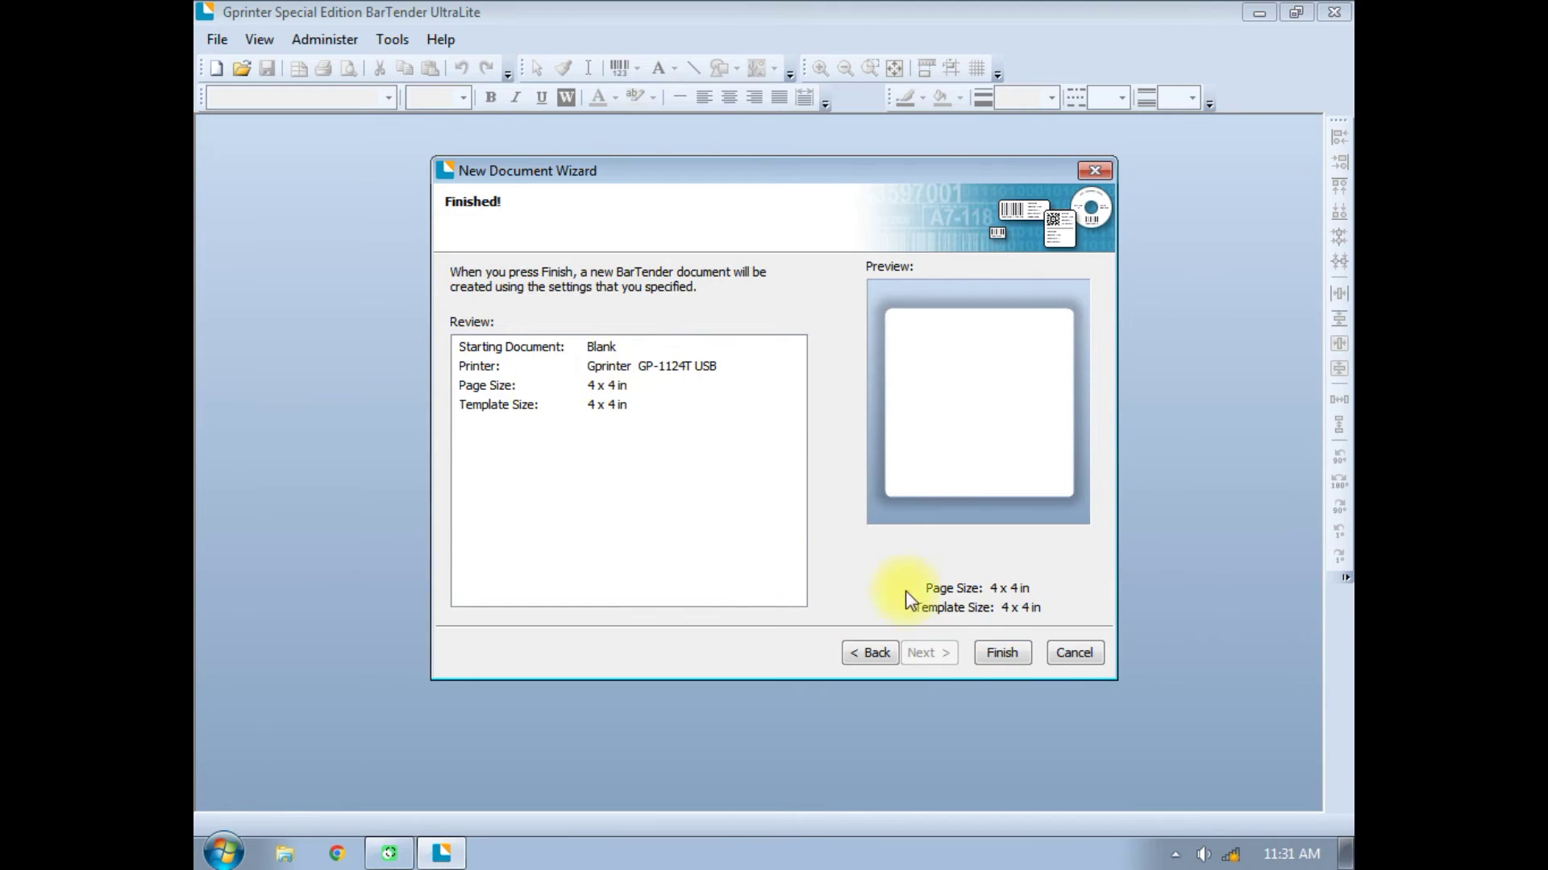
pyautogui.click(1004, 652)
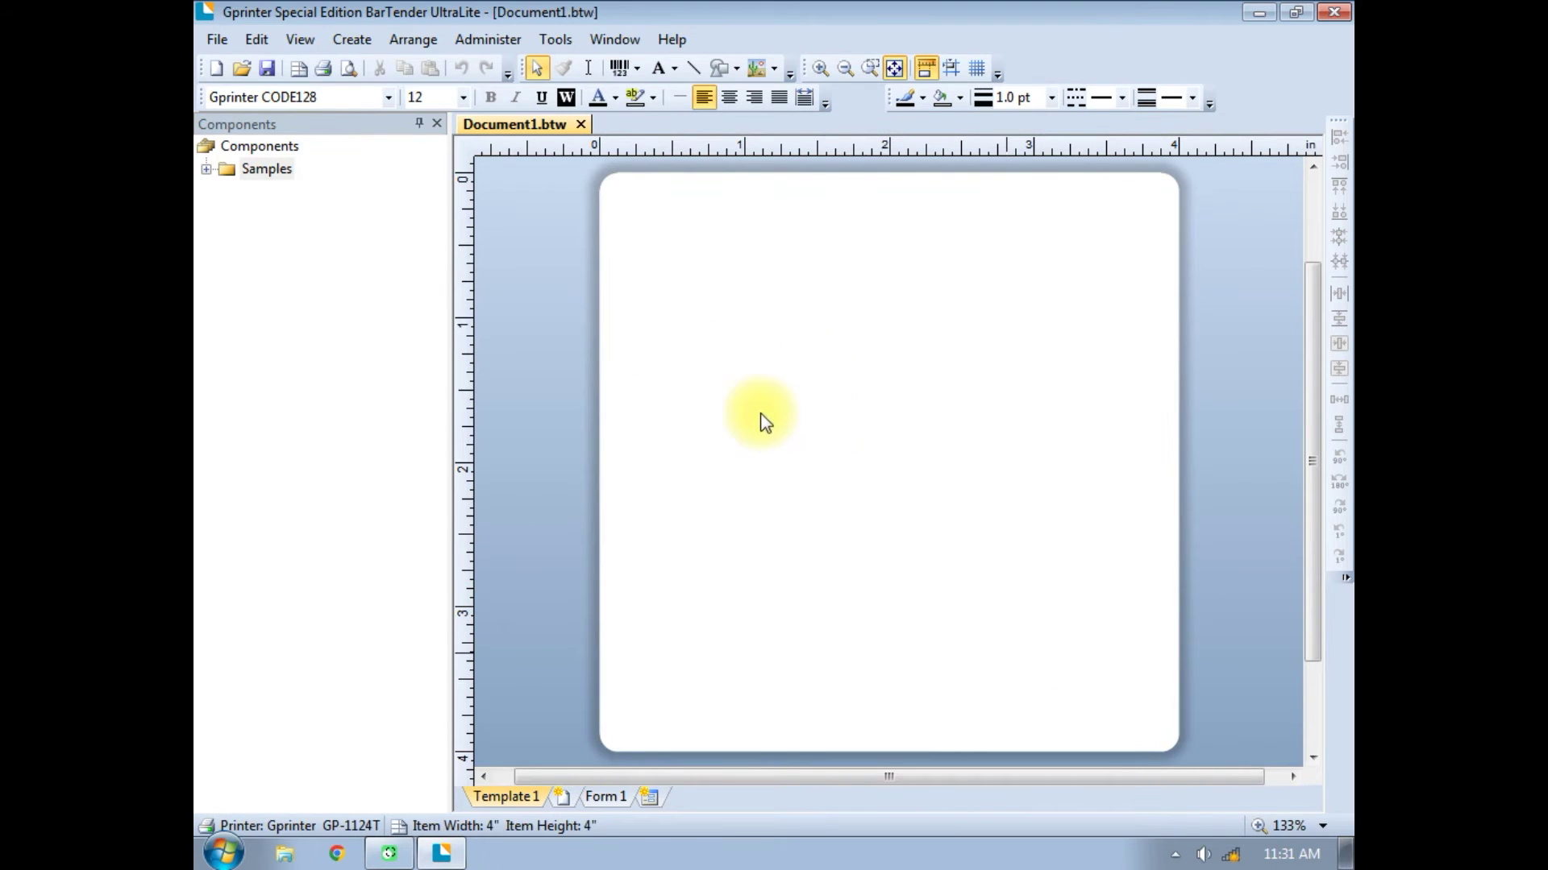
# Add a multi-line text object to the template and replace its sample text with "Sample Test Print".
pyautogui.click(654, 69)
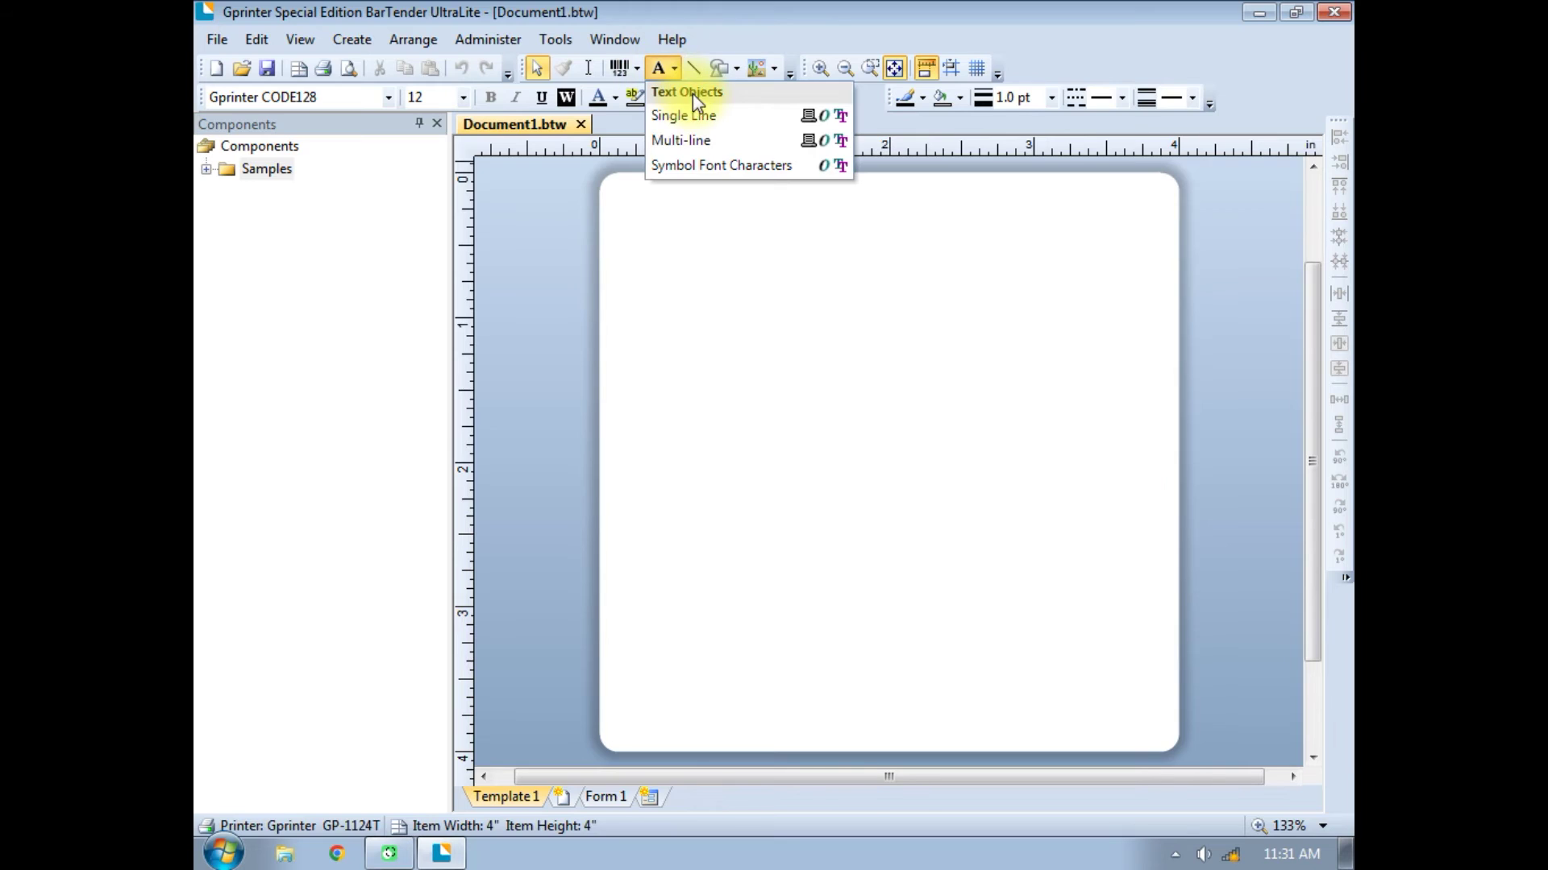
pyautogui.click(704, 142)
pyautogui.click(734, 301)
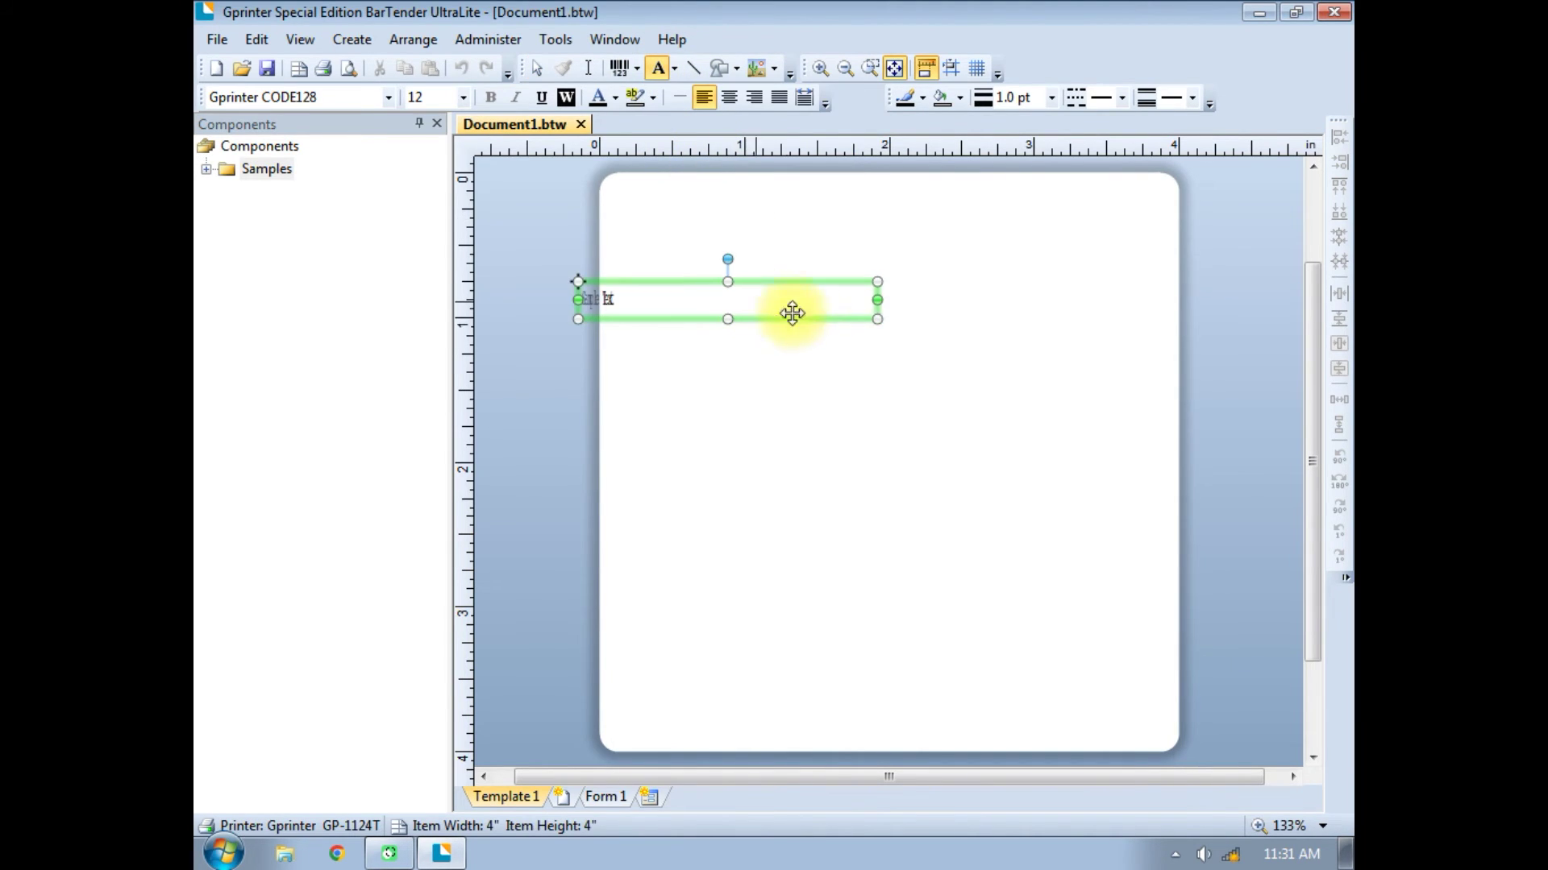
pyautogui.doubleClick(636, 298)
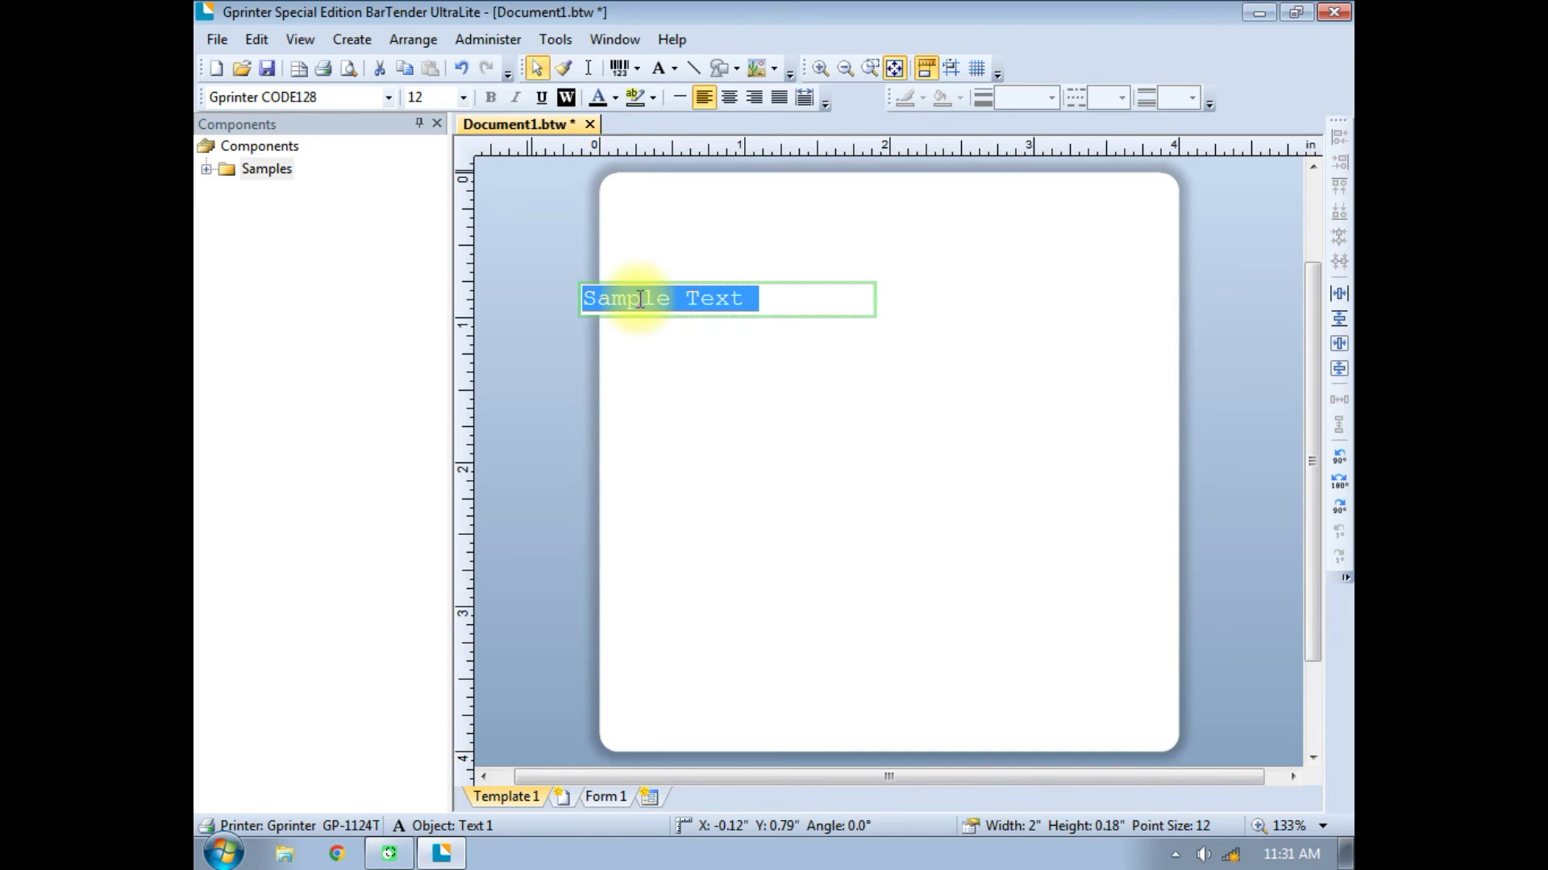
pyautogui.write('Samp')
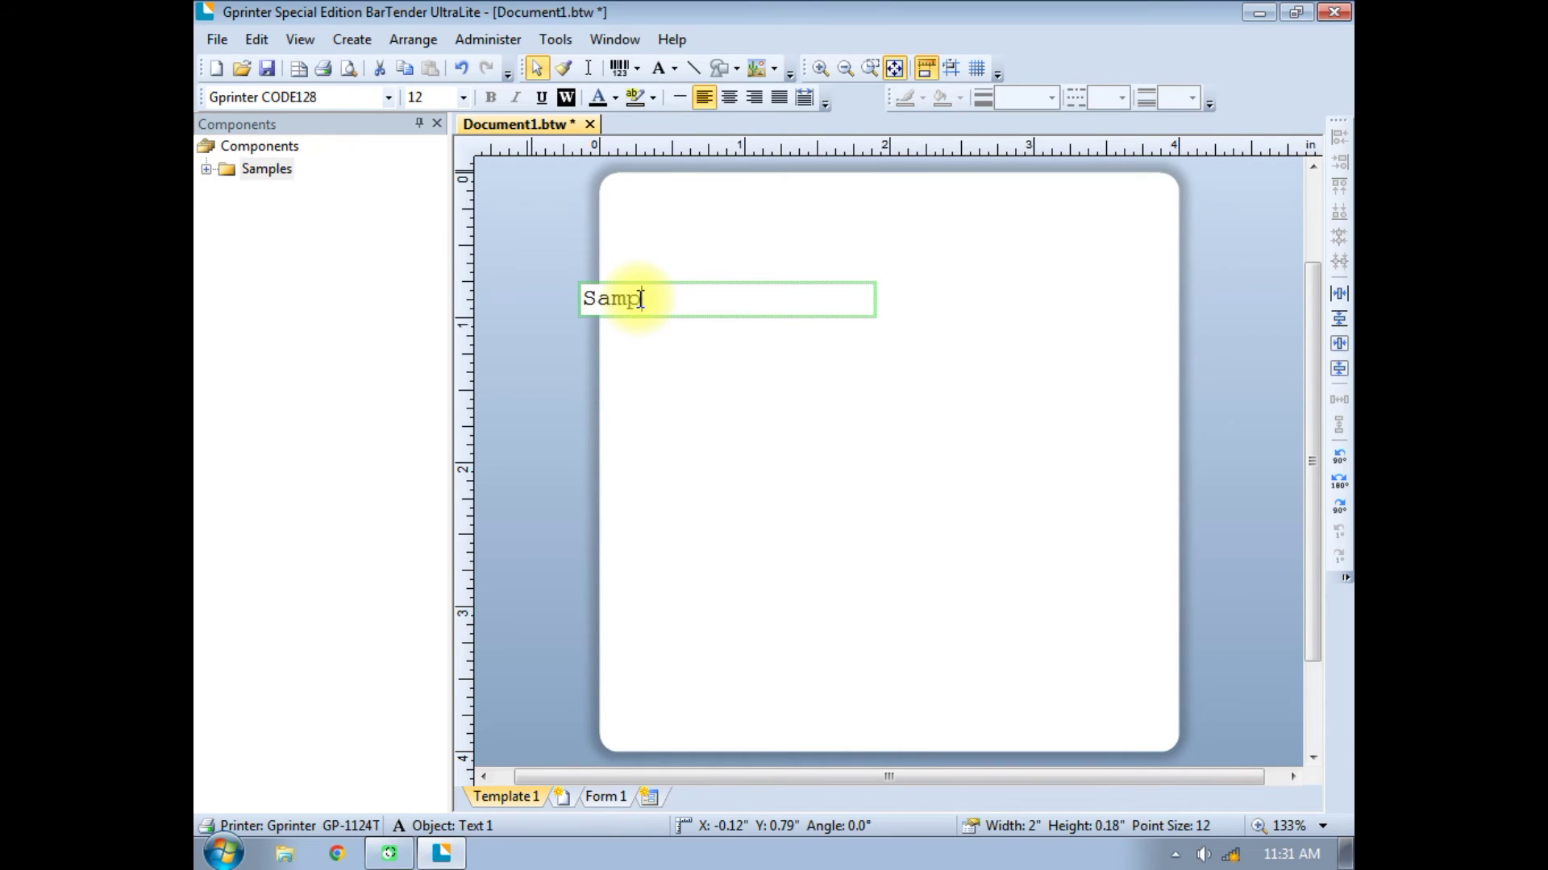
pyautogui.write('le Test Print')
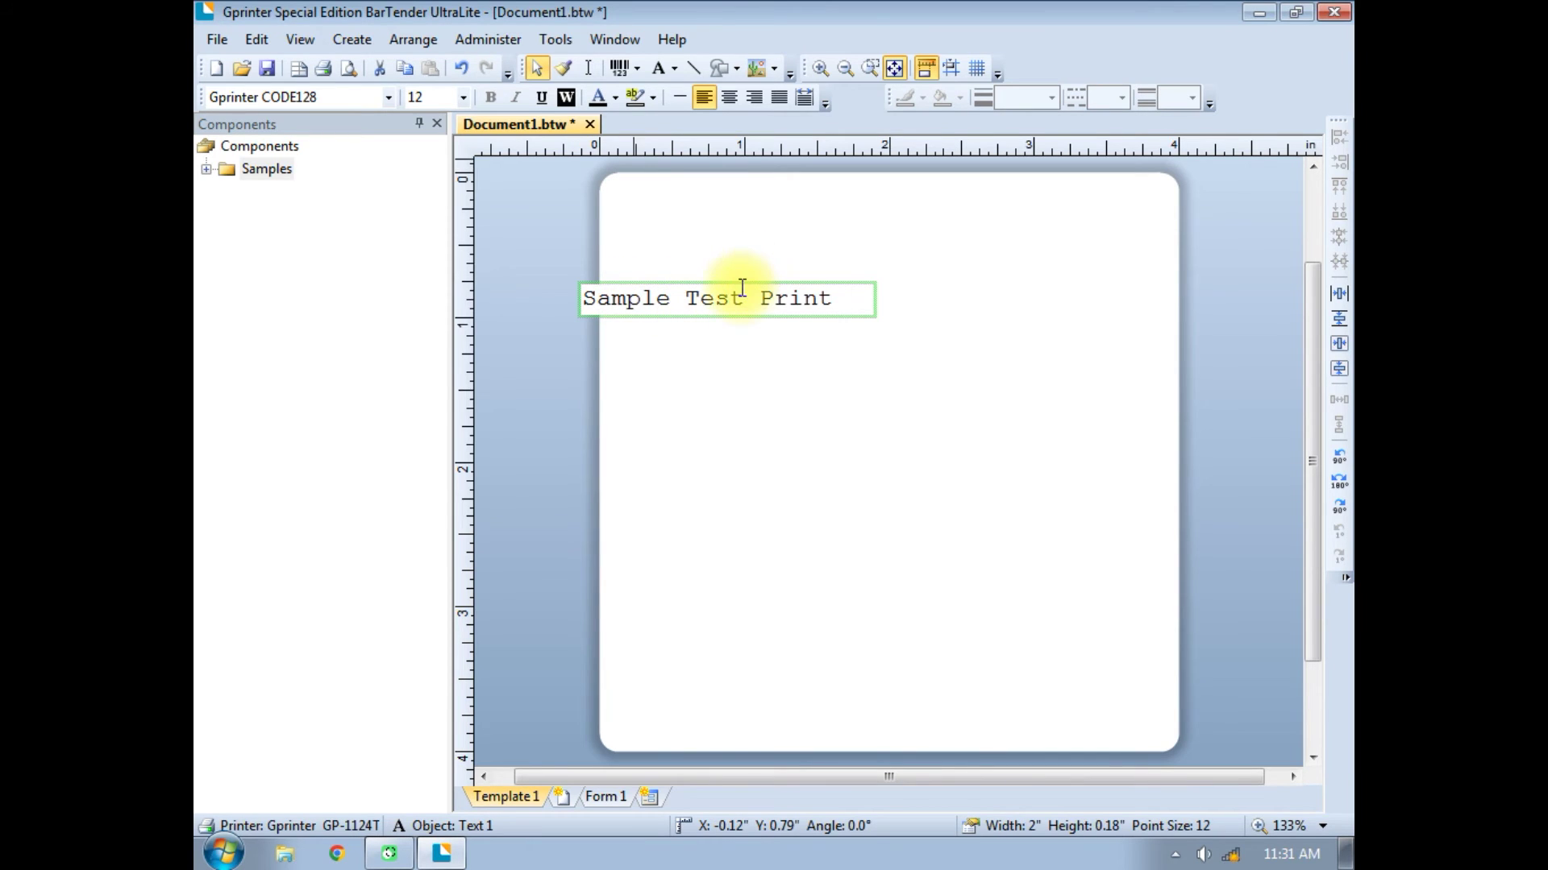
# Move the text object near the label's top edge and format its text as Impact, 36 pt, centre-aligned.
pyautogui.moveTo(751, 281); pyautogui.dragTo(860, 204)
pyautogui.click(905, 244)
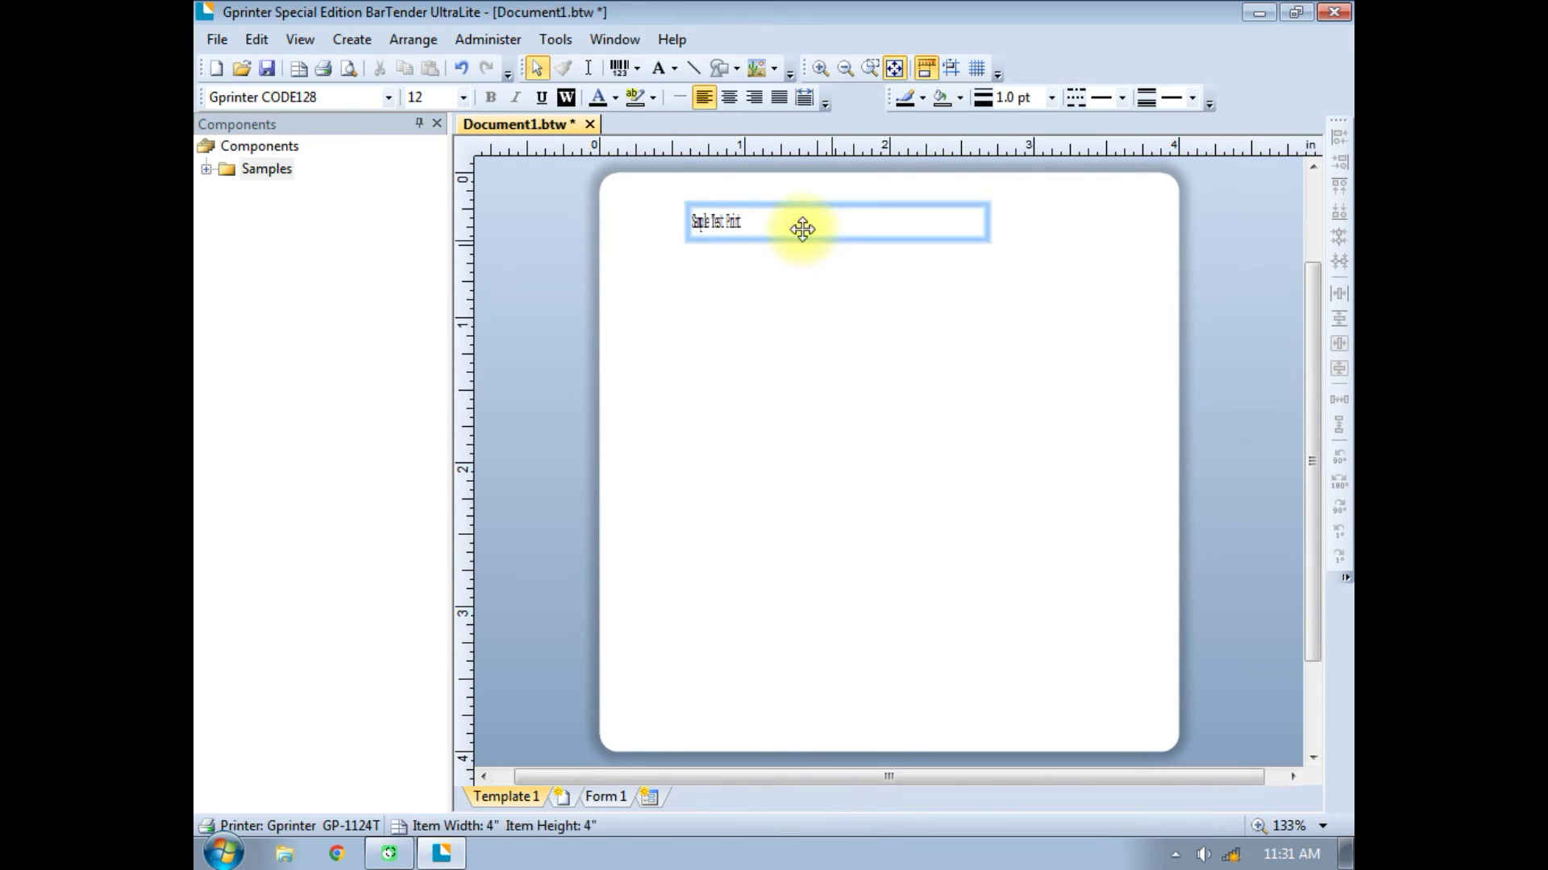
pyautogui.doubleClick(735, 227)
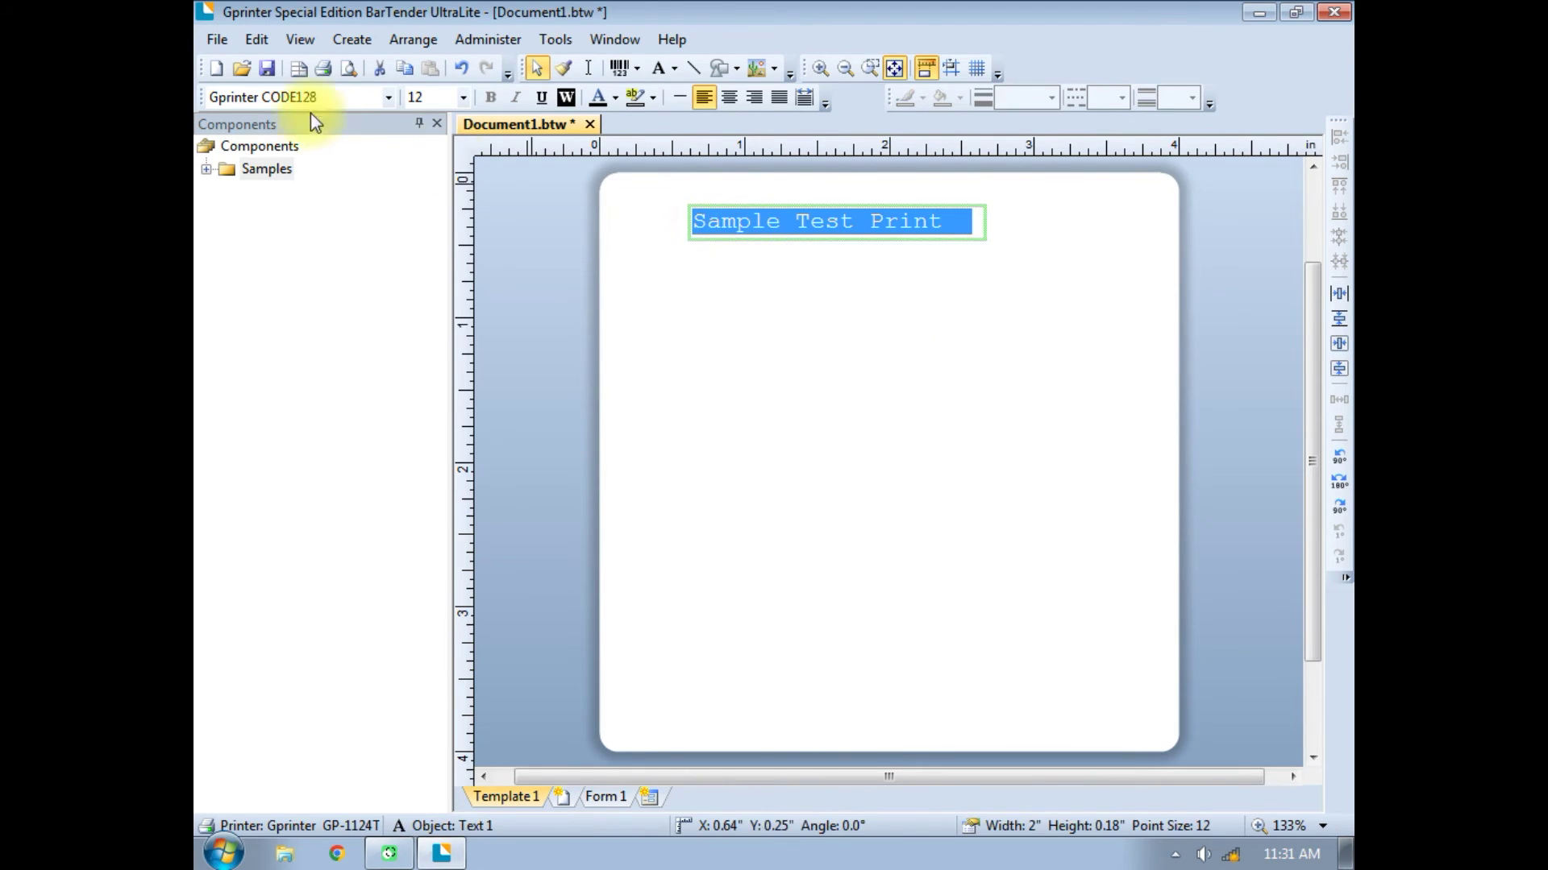
pyautogui.click(385, 98)
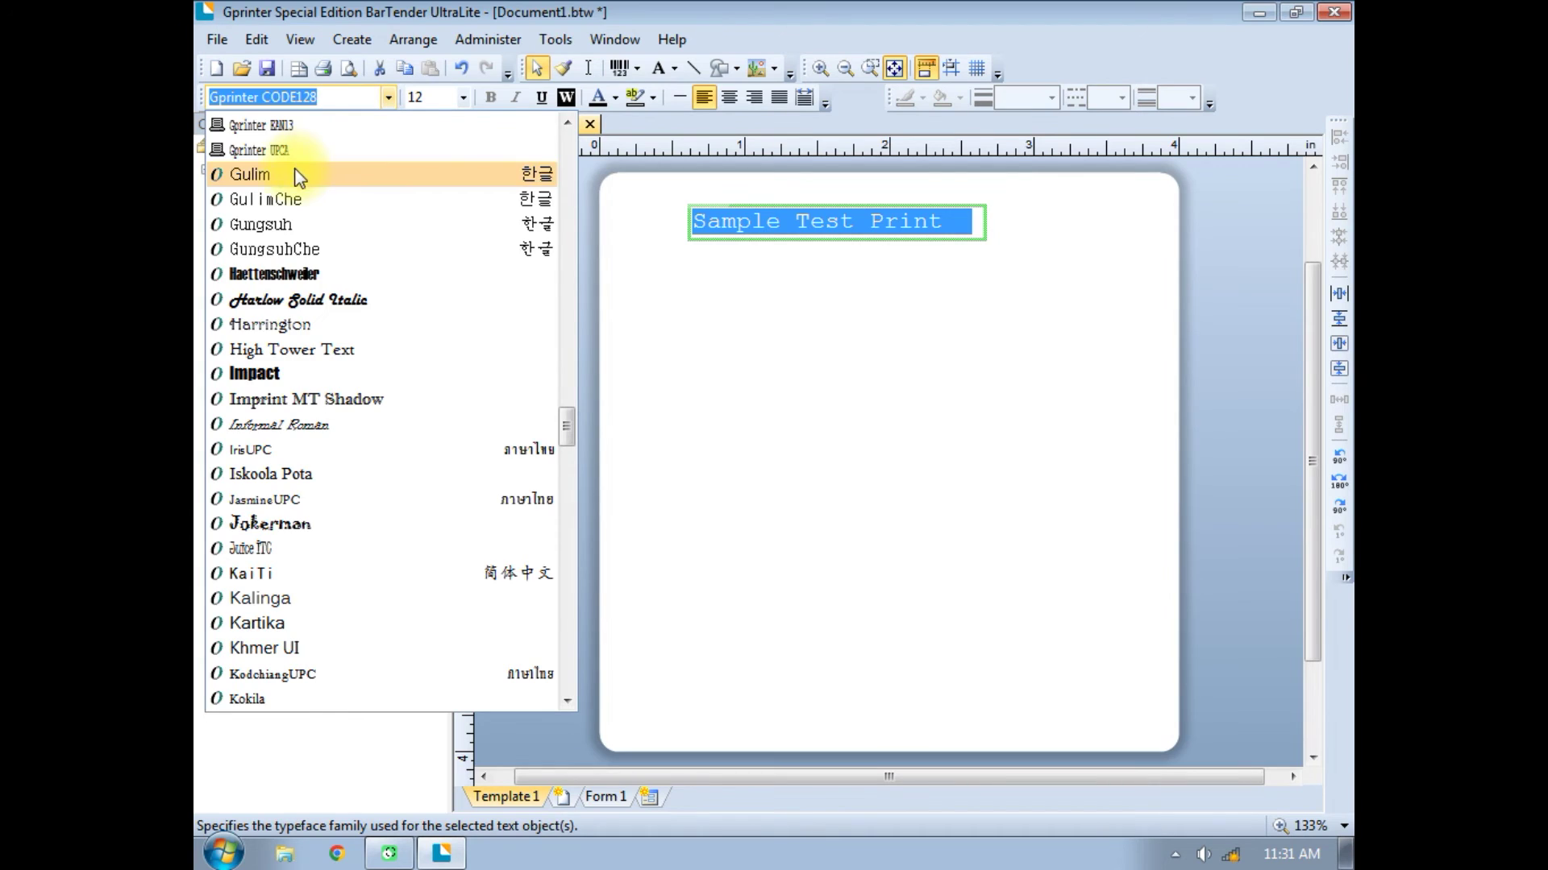
pyautogui.click(260, 375)
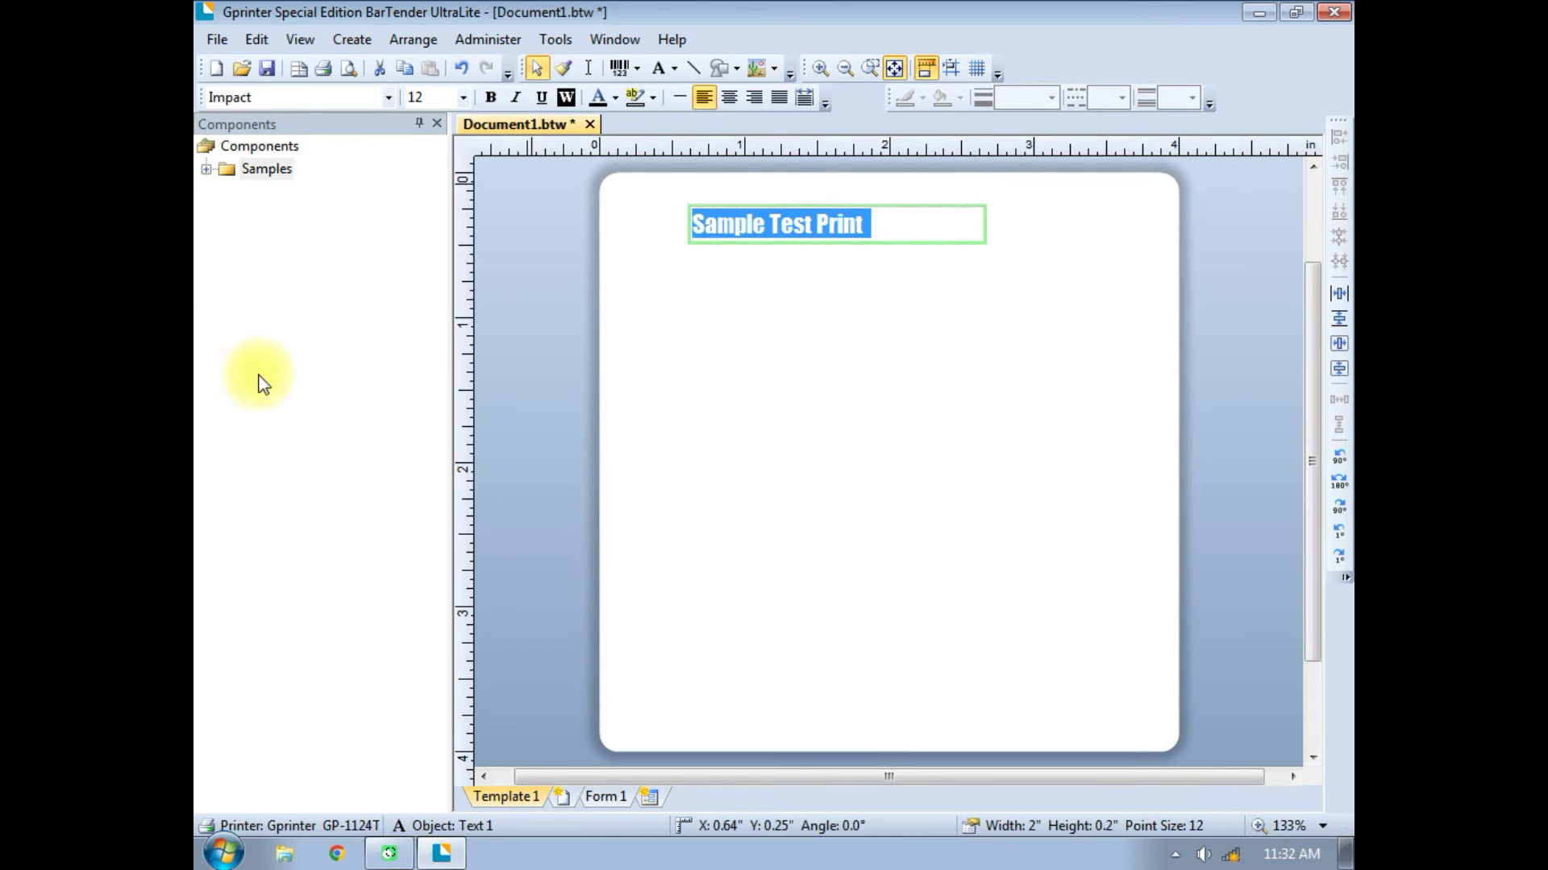
pyautogui.click(449, 96)
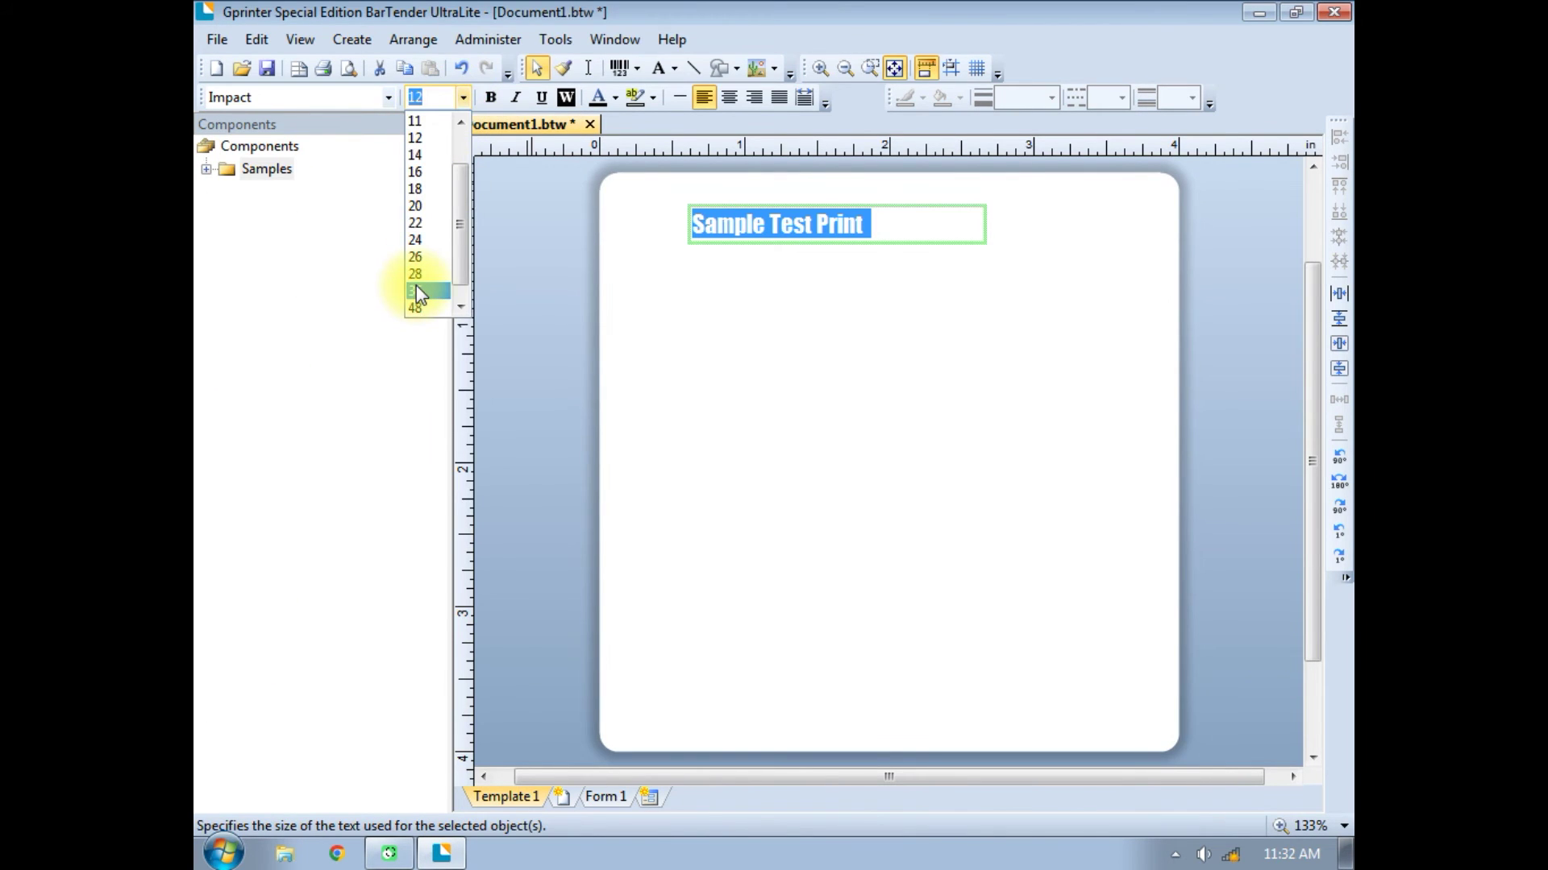
pyautogui.click(416, 288)
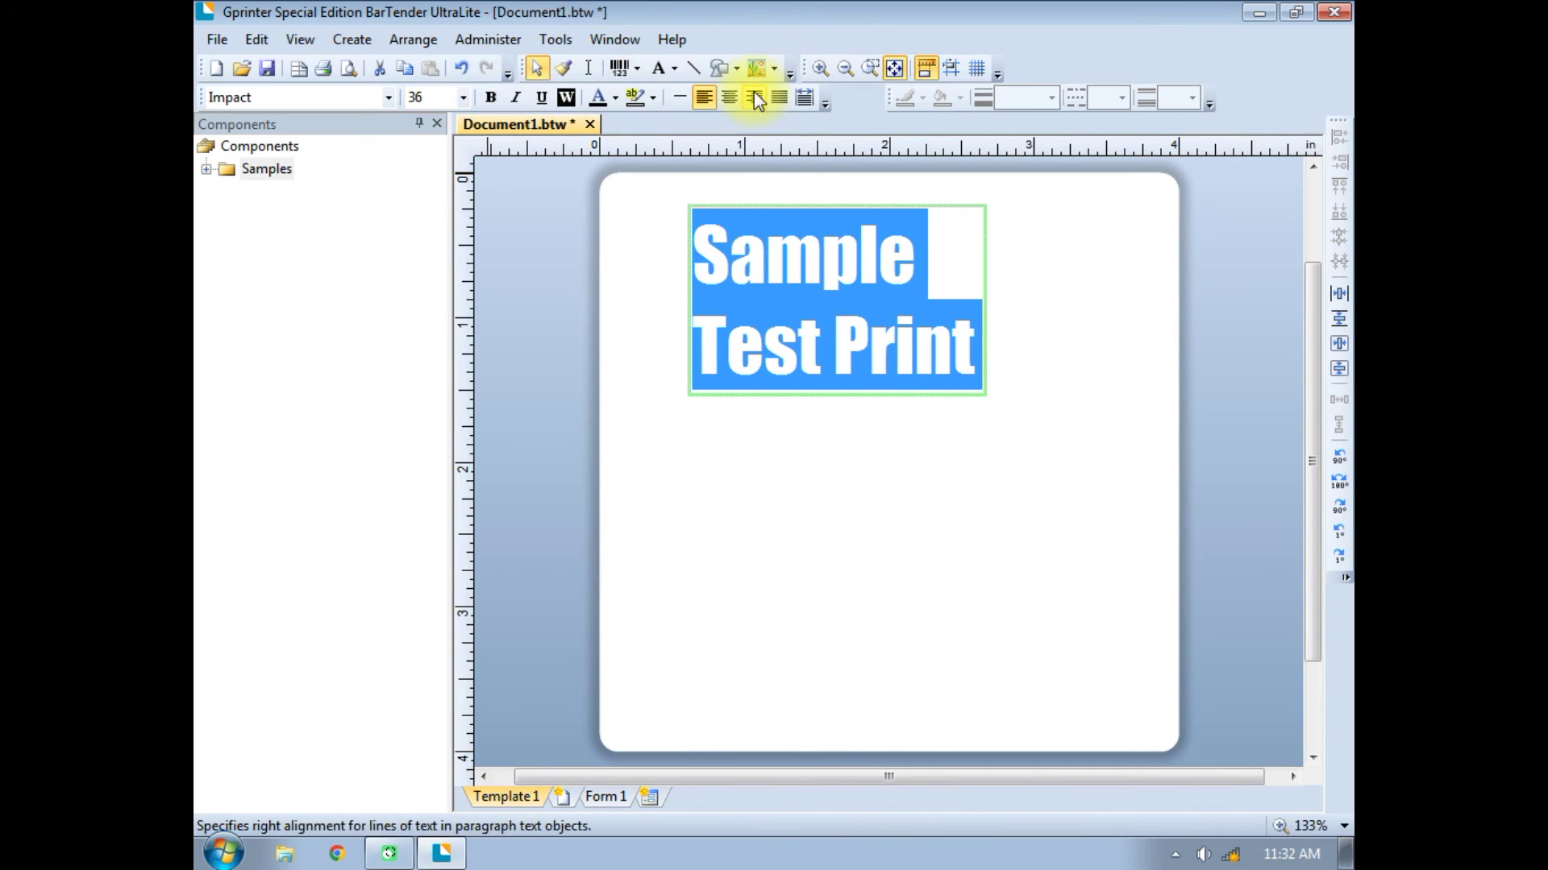
pyautogui.click(729, 97)
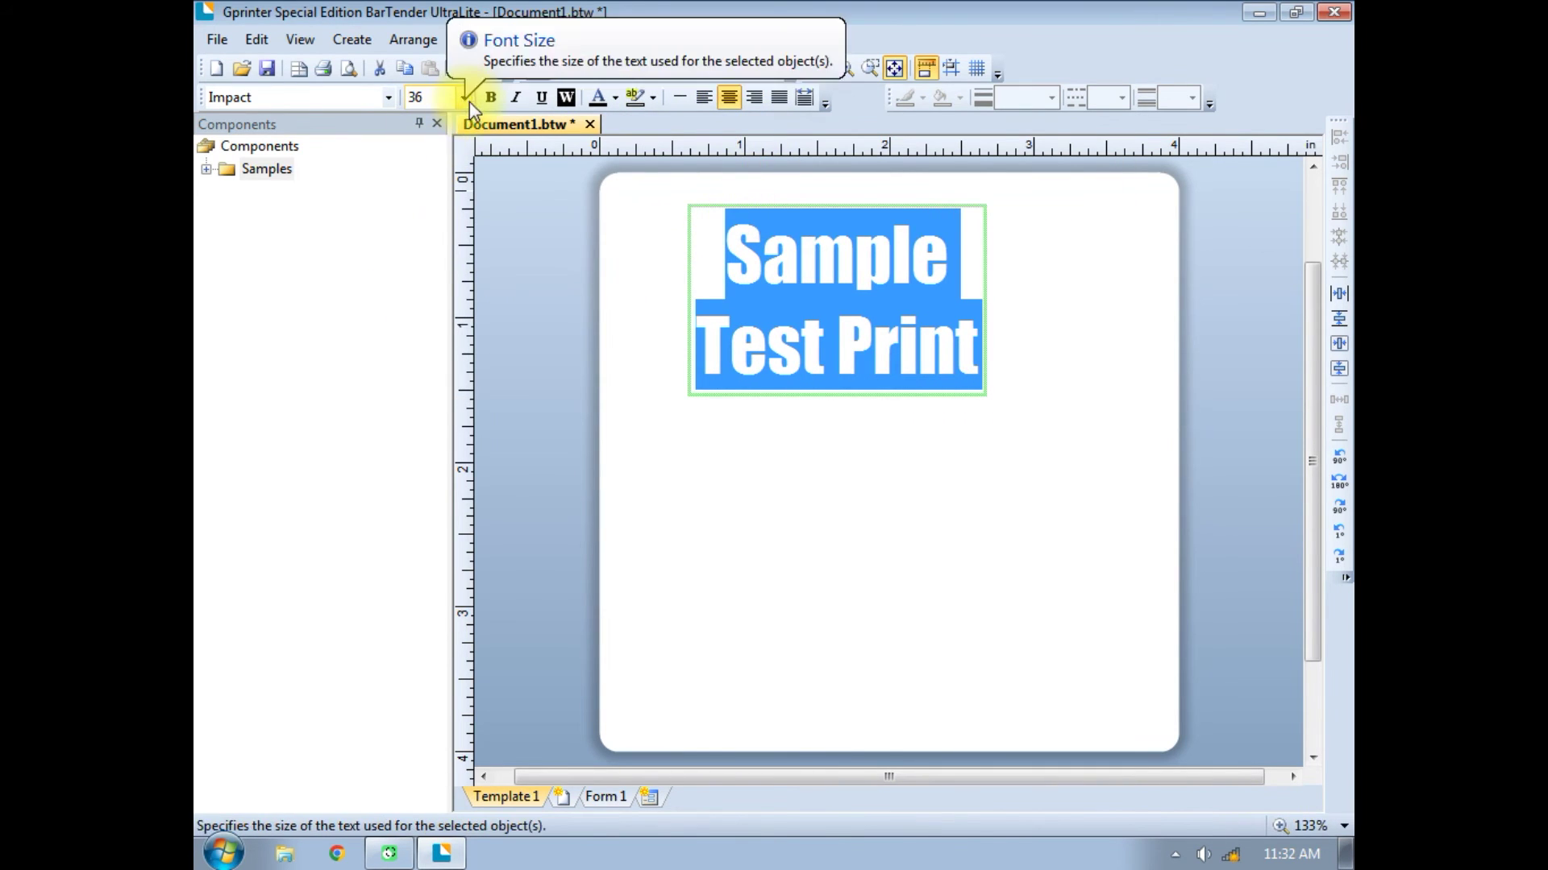
pyautogui.click(993, 439)
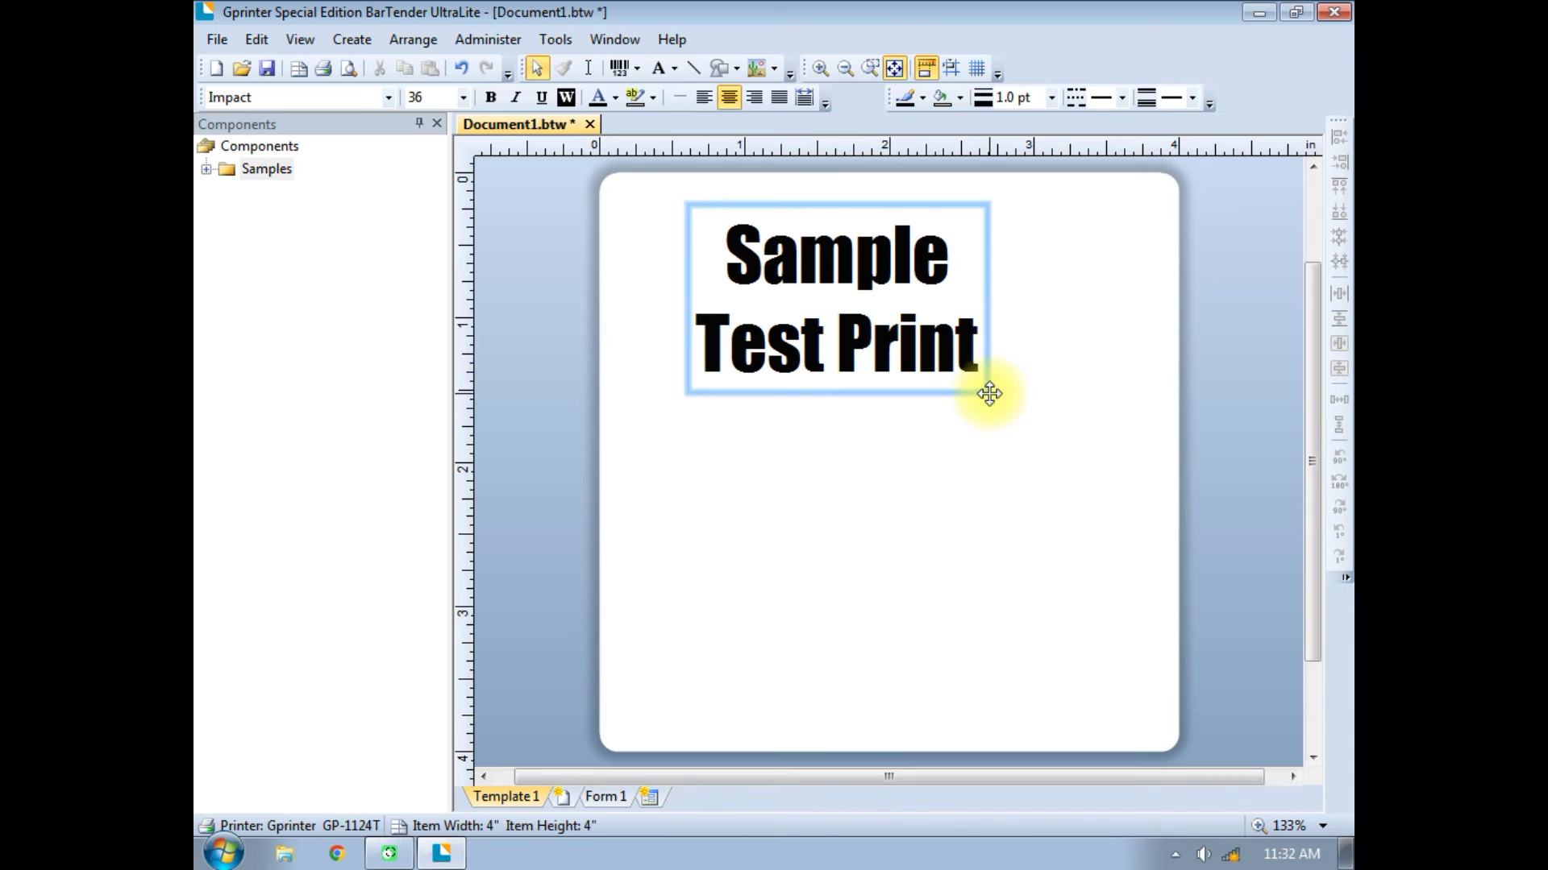
# Widen the text object to about 3.04 inches and position it centrally in the upper half of the label.
pyautogui.click(987, 393)
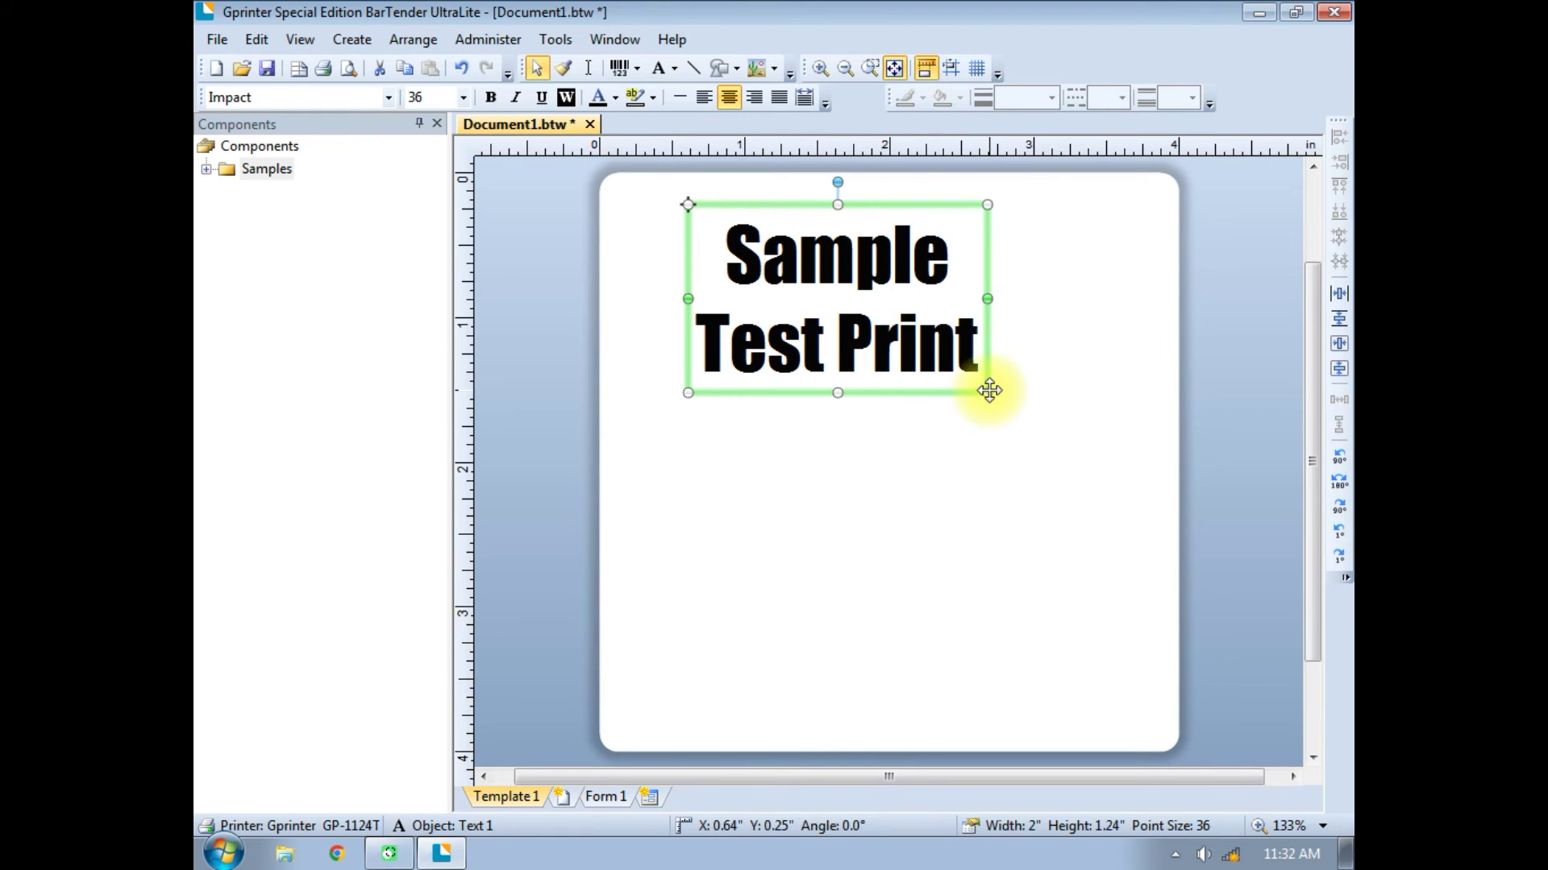
pyautogui.moveTo(1004, 411); pyautogui.dragTo(943, 391)
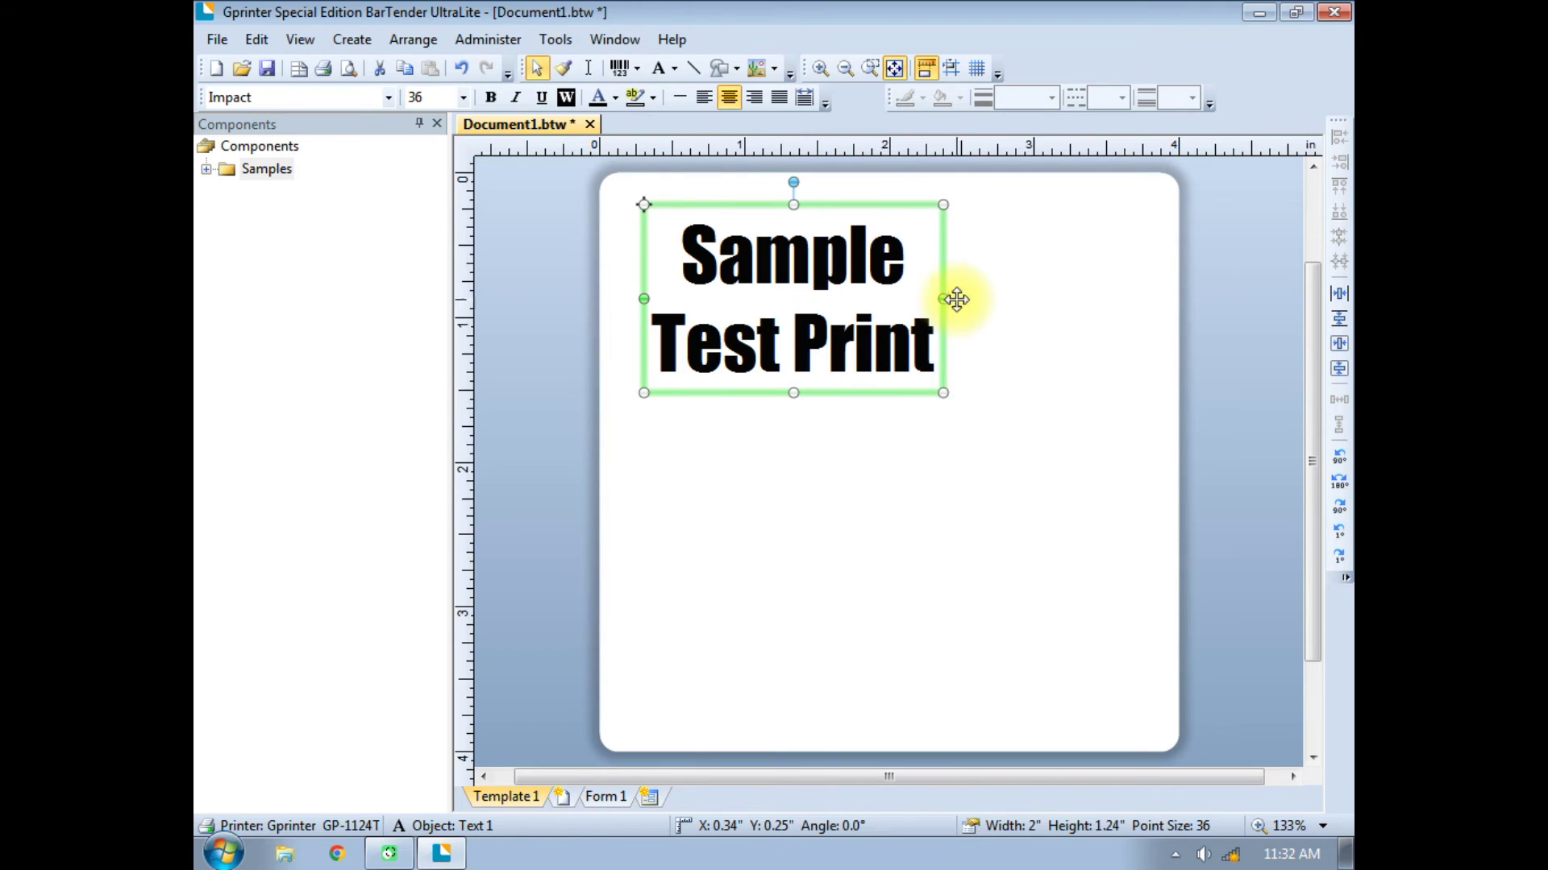
pyautogui.moveTo(945, 300); pyautogui.dragTo(1094, 318)
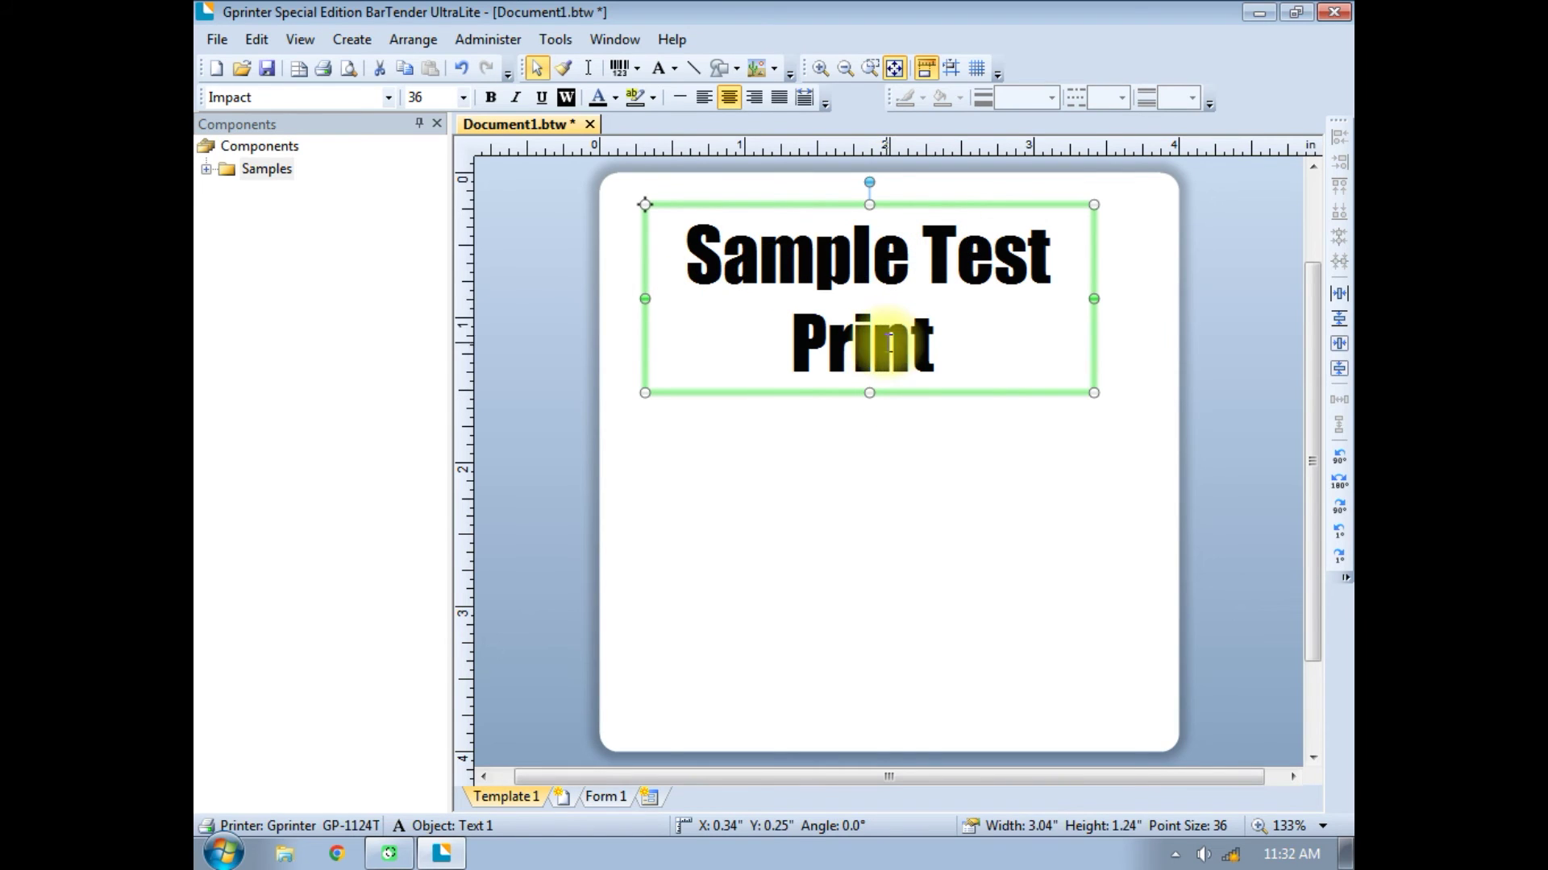
pyautogui.moveTo(867, 389); pyautogui.dragTo(886, 426)
pyautogui.click(962, 545)
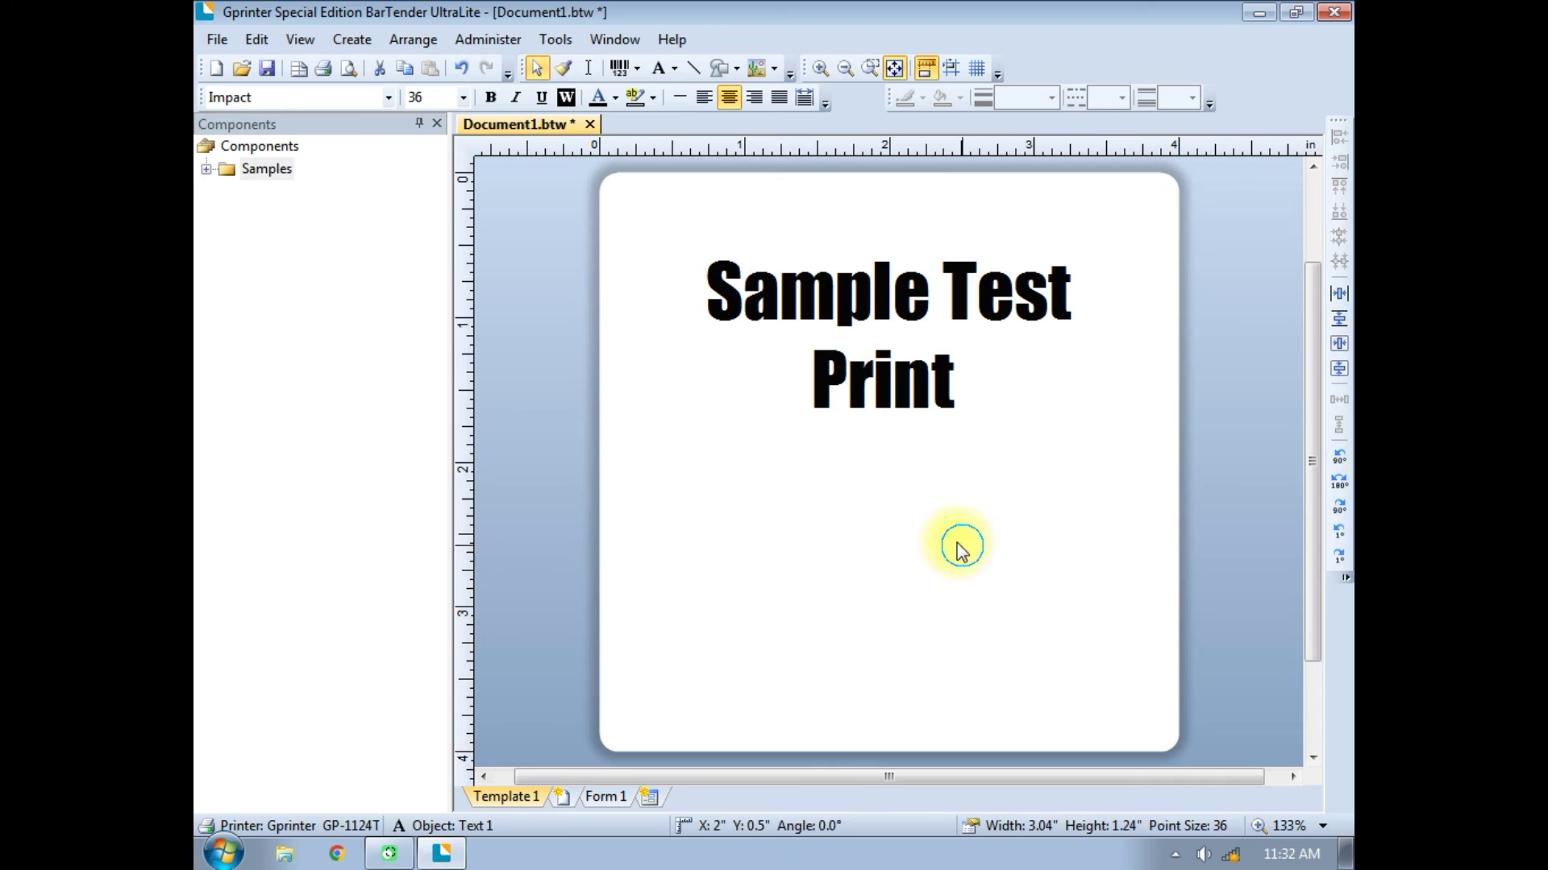
# Add a Code 128 barcode to the template below the sample text.
pyautogui.click(621, 66)
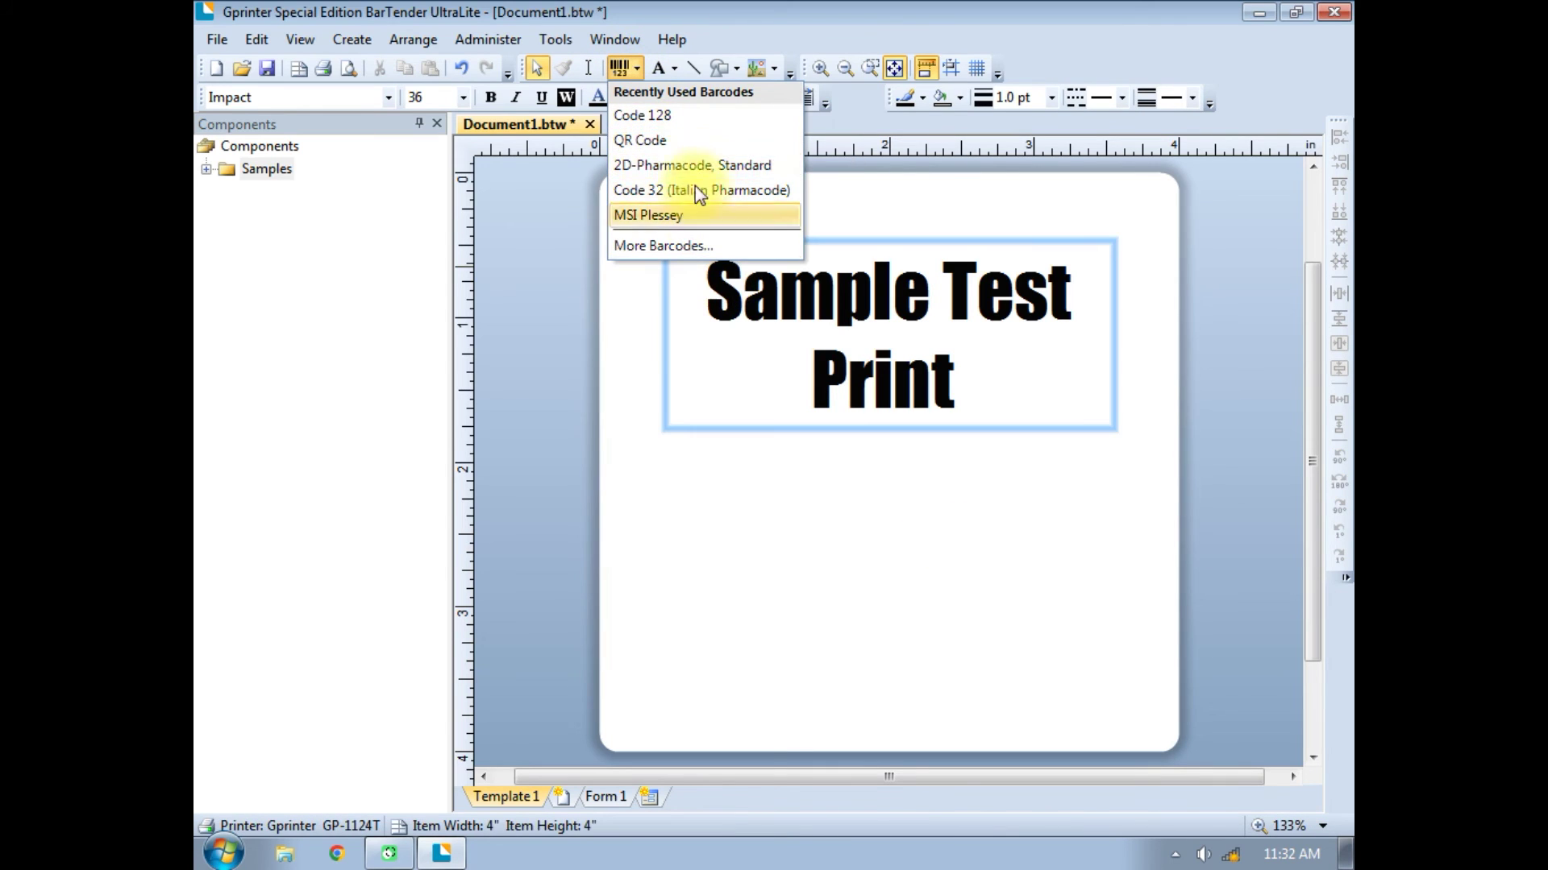
pyautogui.click(667, 121)
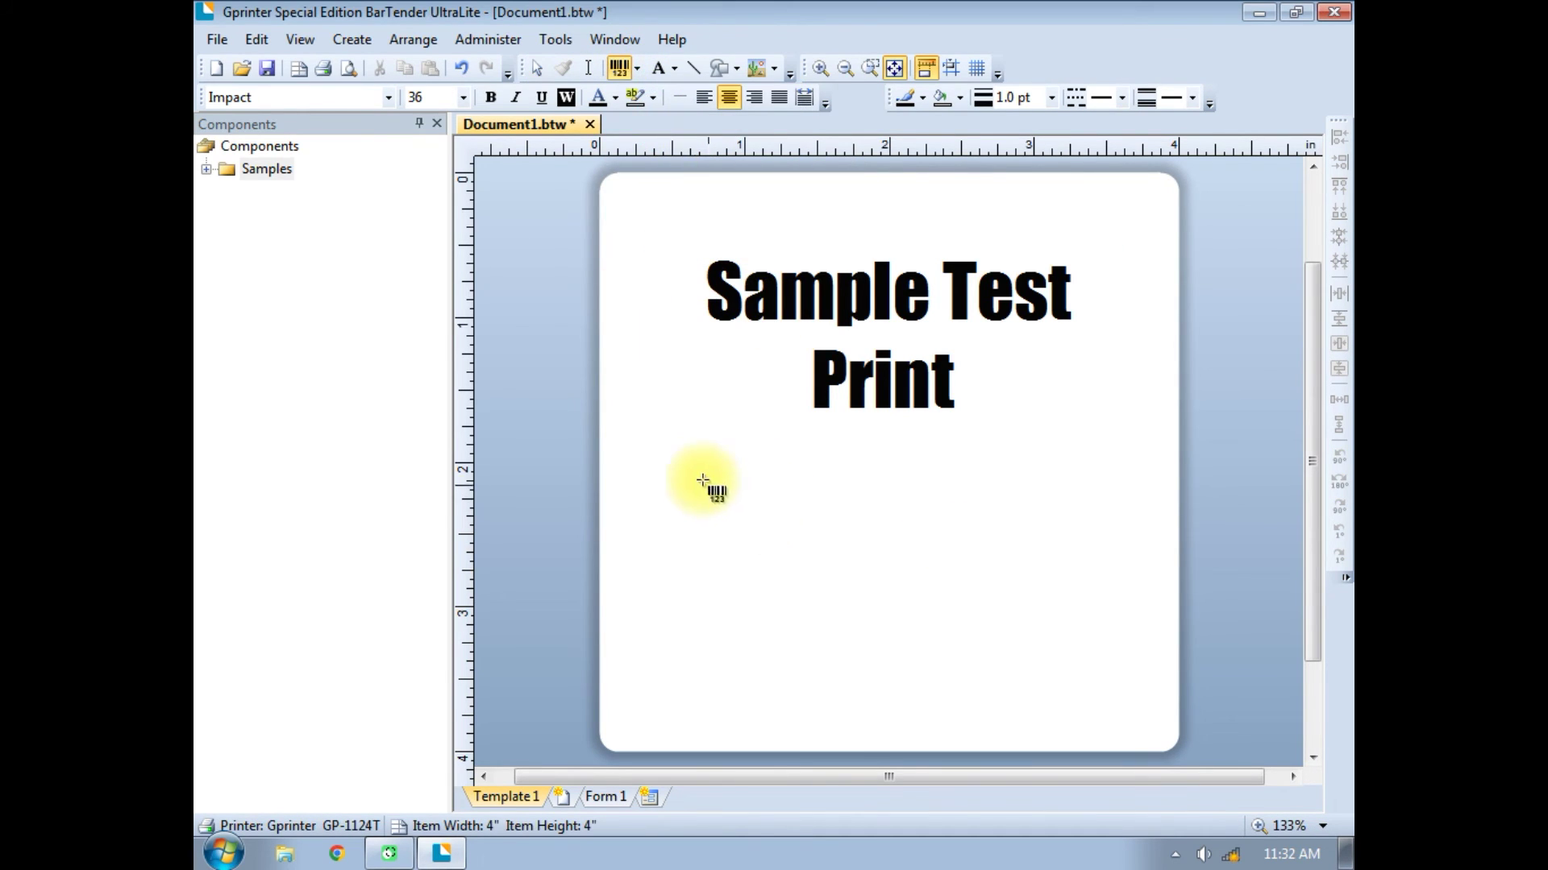
pyautogui.click(688, 467)
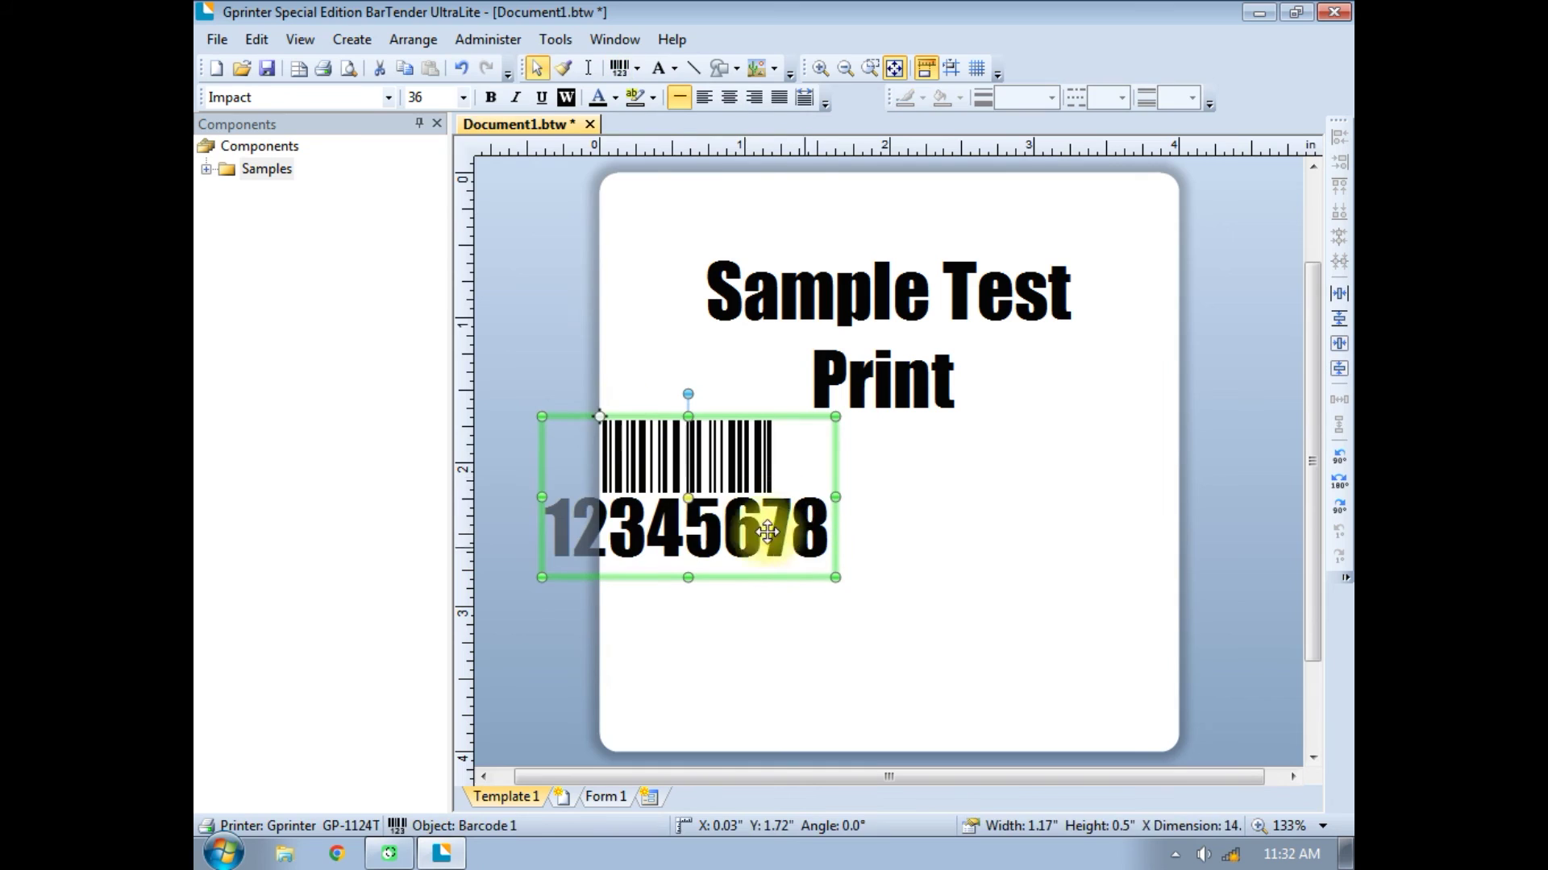
# Set the barcode's text size to 12 pt and enlarge it to about 3.11 by 0.64 inches beneath the heading.
pyautogui.click(462, 97)
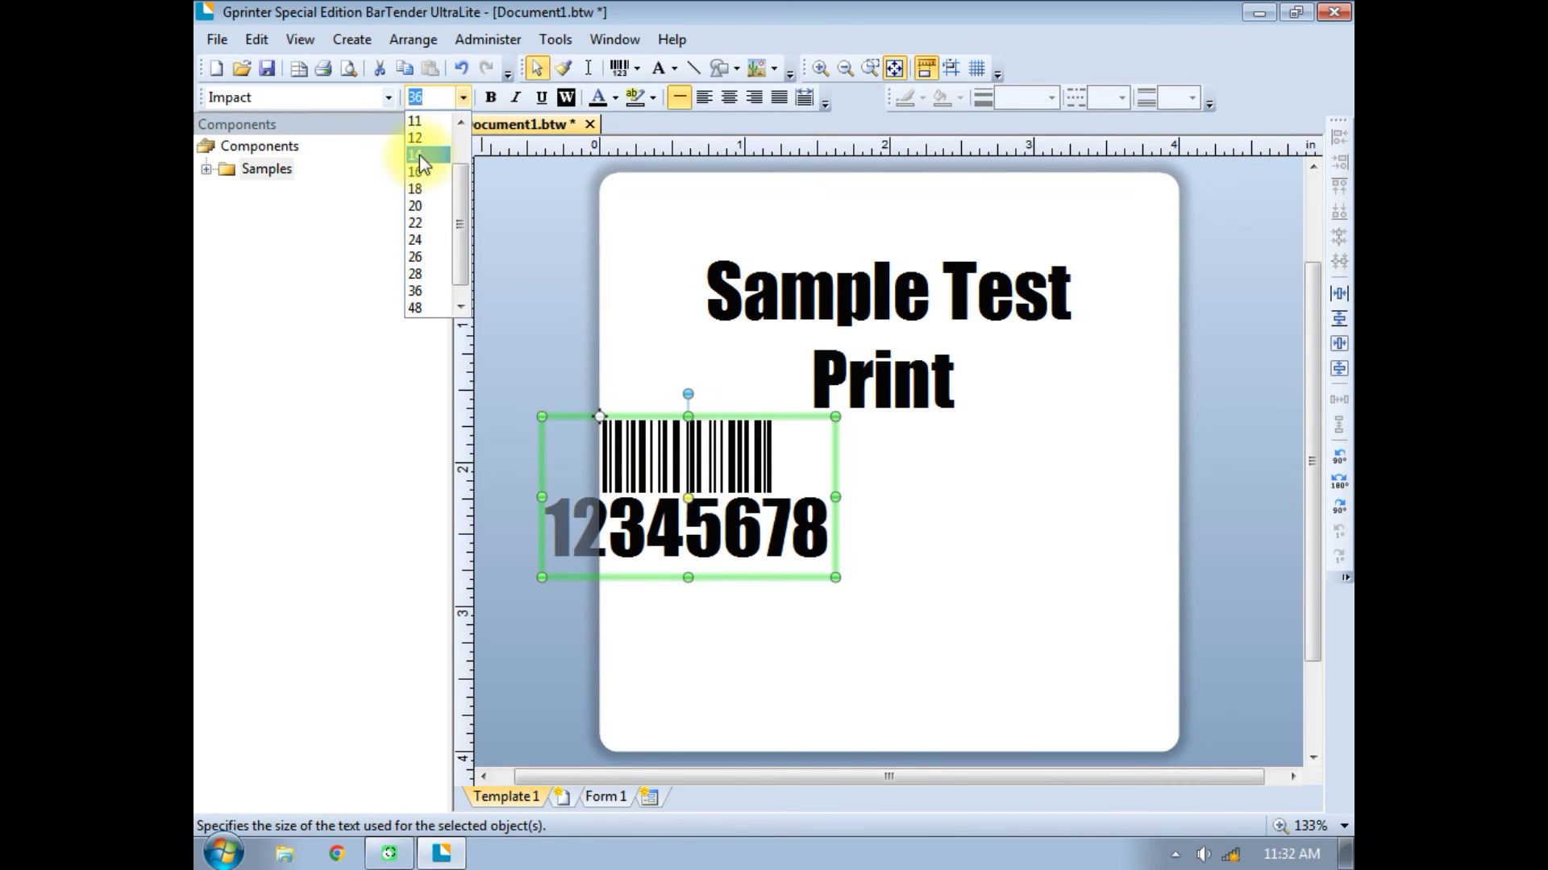
pyautogui.click(419, 138)
pyautogui.moveTo(734, 458); pyautogui.dragTo(1139, 495)
pyautogui.moveTo(896, 548)
pyautogui.mouseDown()
pyautogui.moveTo(895, 597)
pyautogui.moveTo(895, 569)
pyautogui.mouseUp()
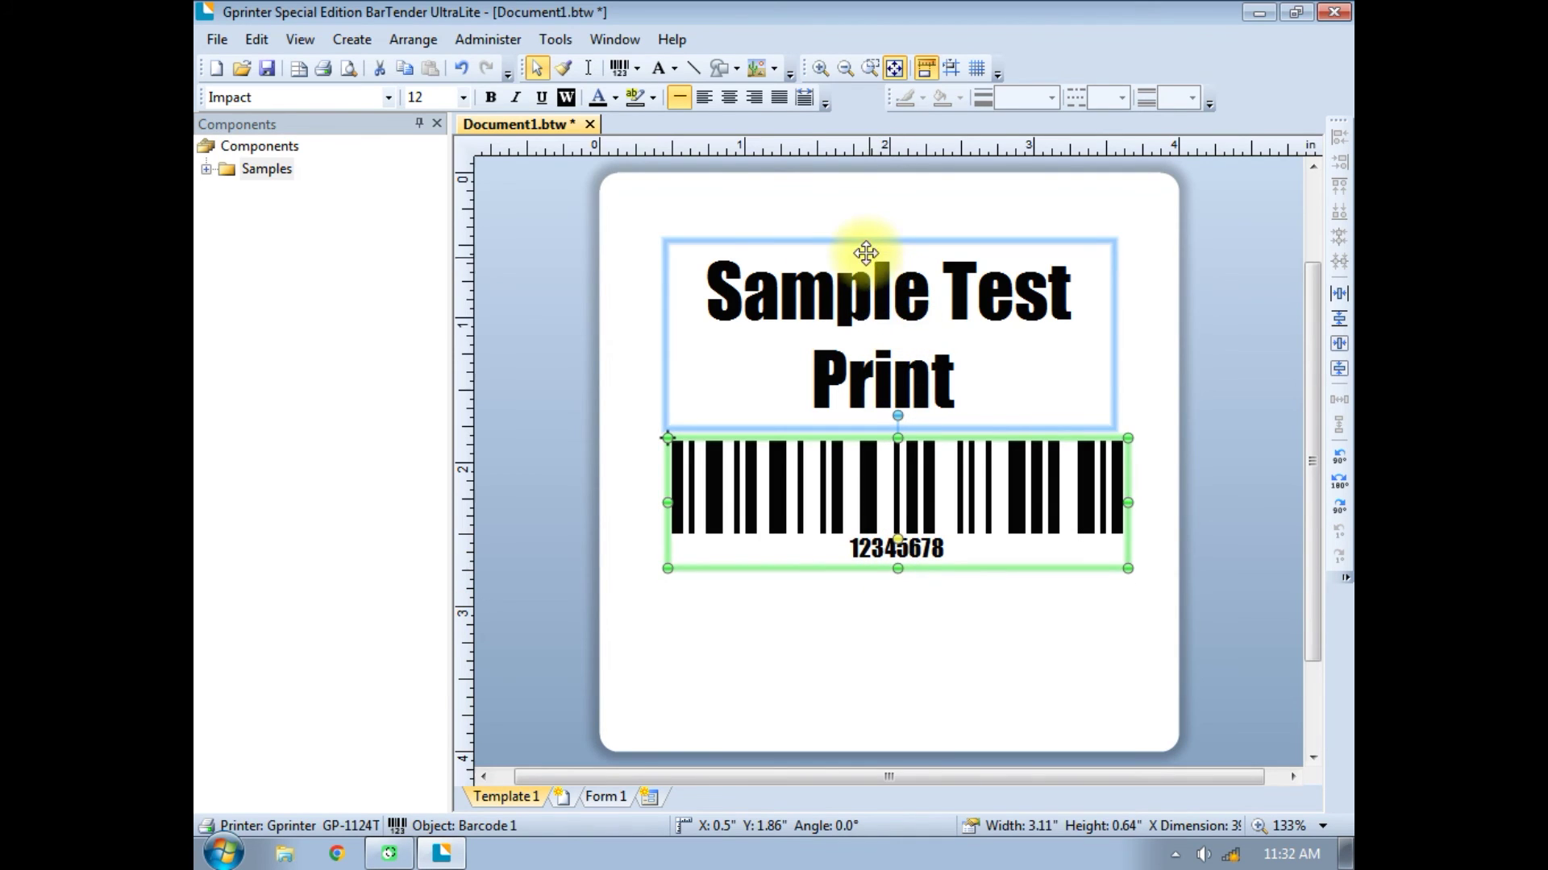